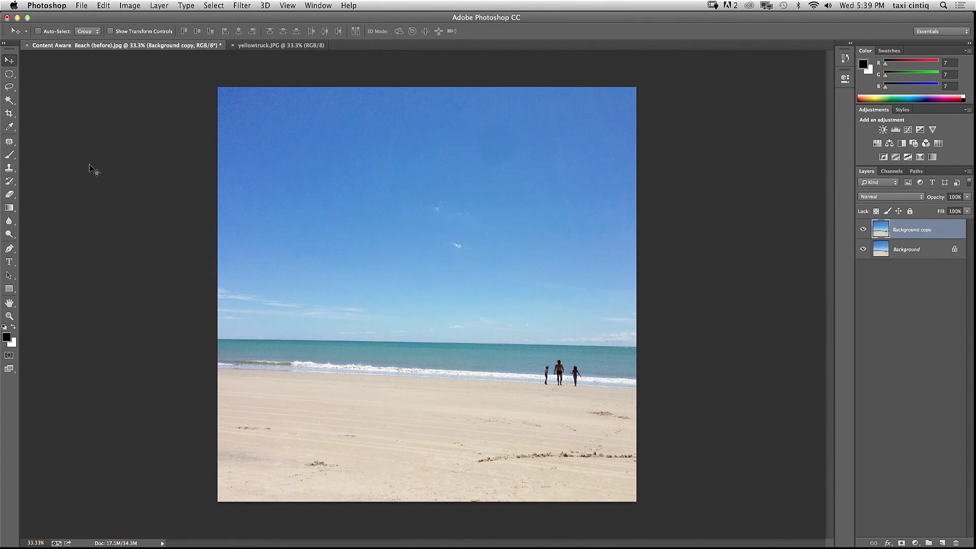
Lasso the small mark in the middle of the left half of the sand, remove it with a Content-Aware fill, and deselect.
click(9, 91)
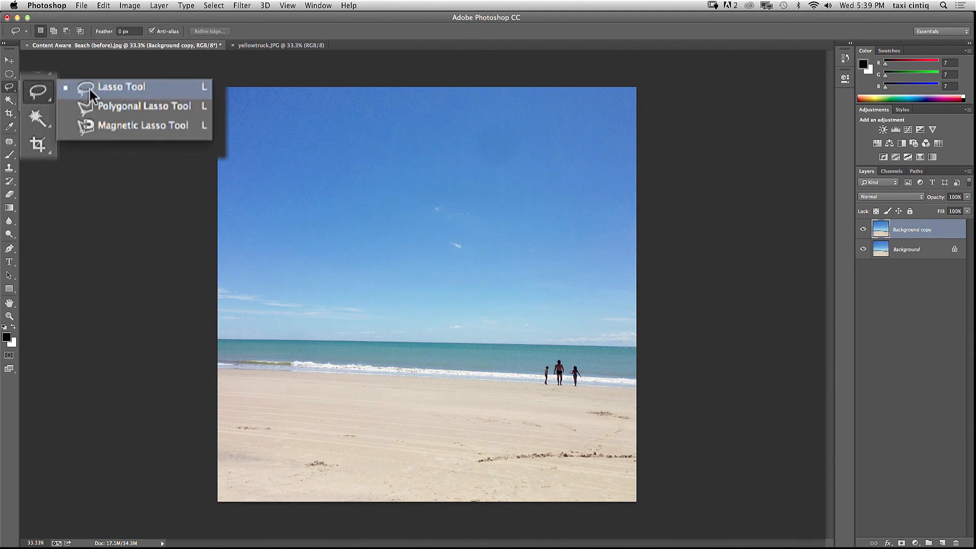
click(90, 86)
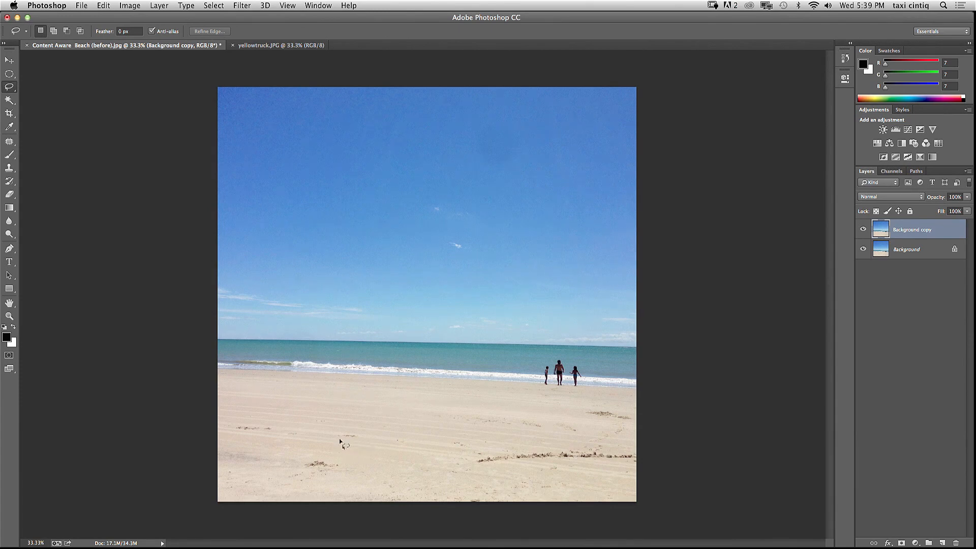
mouse_move(344, 477)
mouse_down()
mouse_move(265, 479)
mouse_move(308, 440)
mouse_move(331, 478)
mouse_move(418, 451)
mouse_up()
click(103, 6)
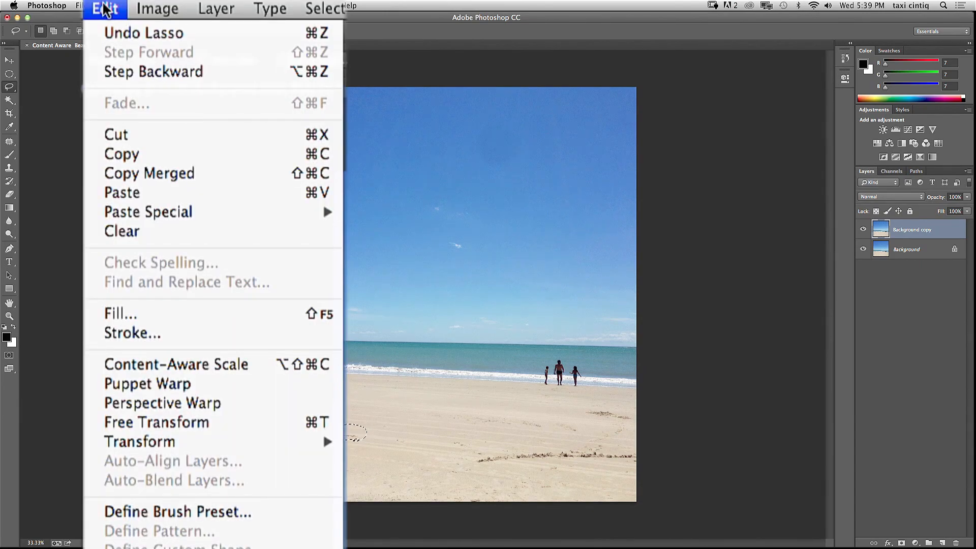
click(139, 317)
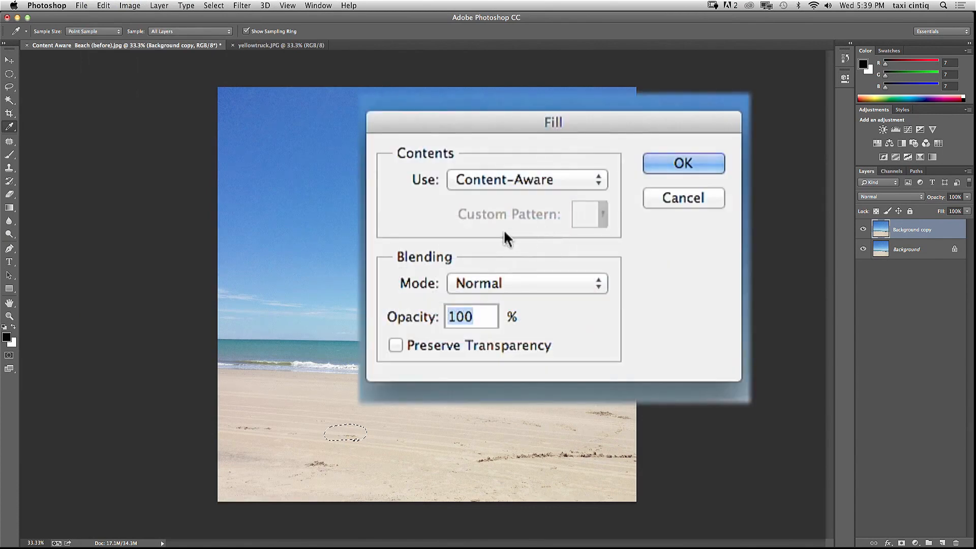
click(462, 181)
click(462, 179)
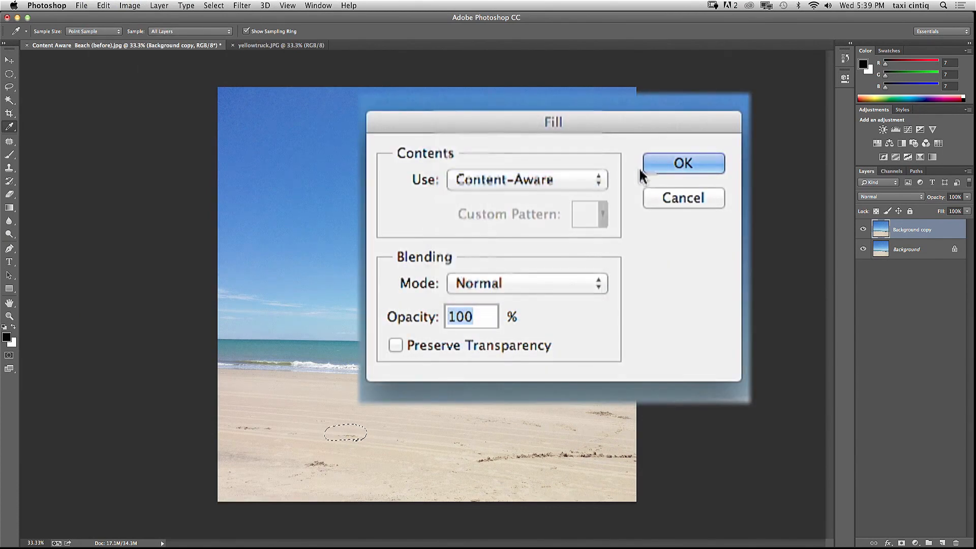
click(670, 165)
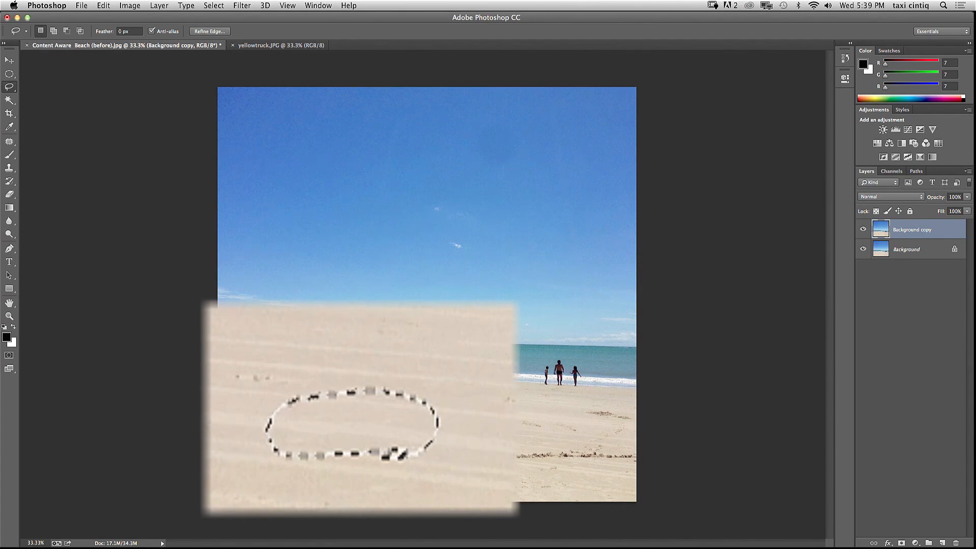
key(super+d)
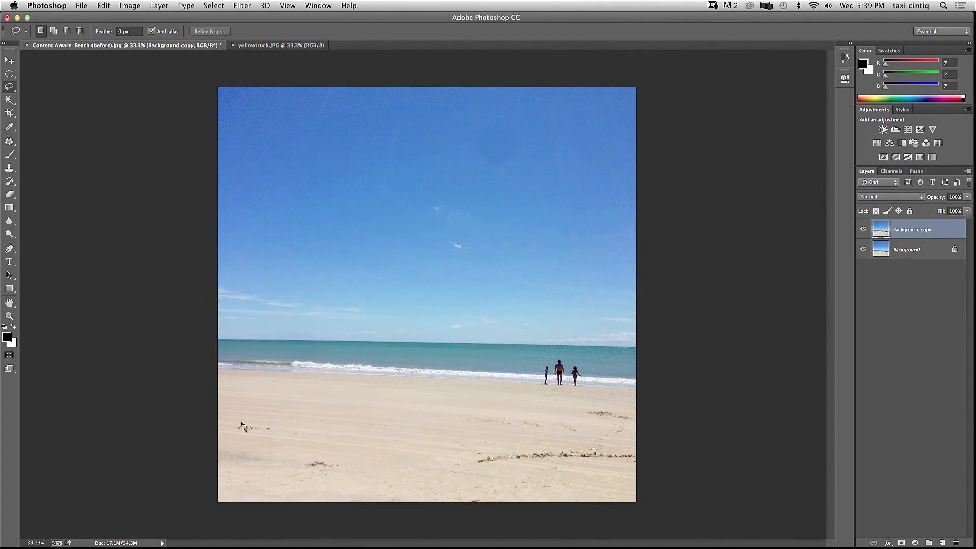
Lasso the small footprints near the left edge of the sand and replace them with a Content-Aware fill.
mouse_move(275, 433)
mouse_down()
mouse_move(225, 424)
mouse_move(268, 430)
mouse_up()
click(103, 5)
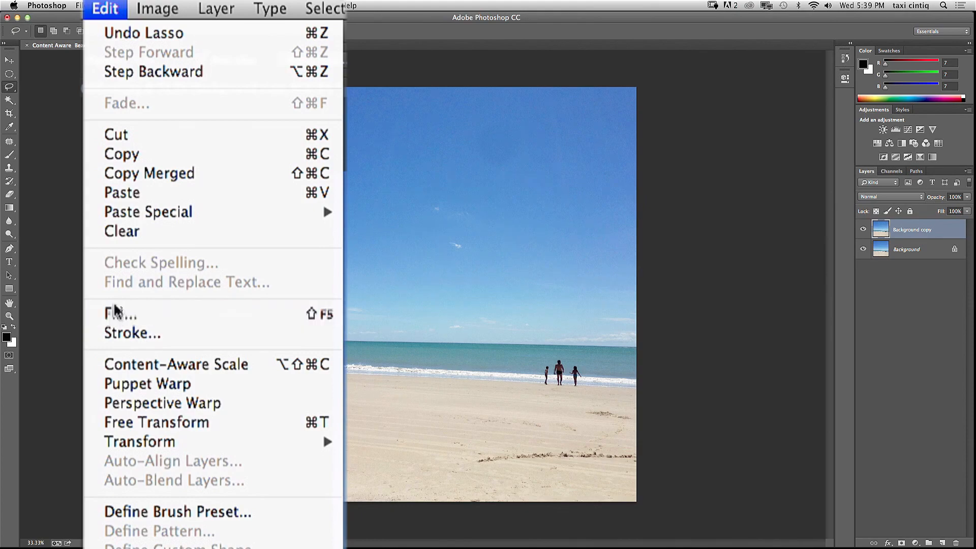
click(109, 157)
click(545, 221)
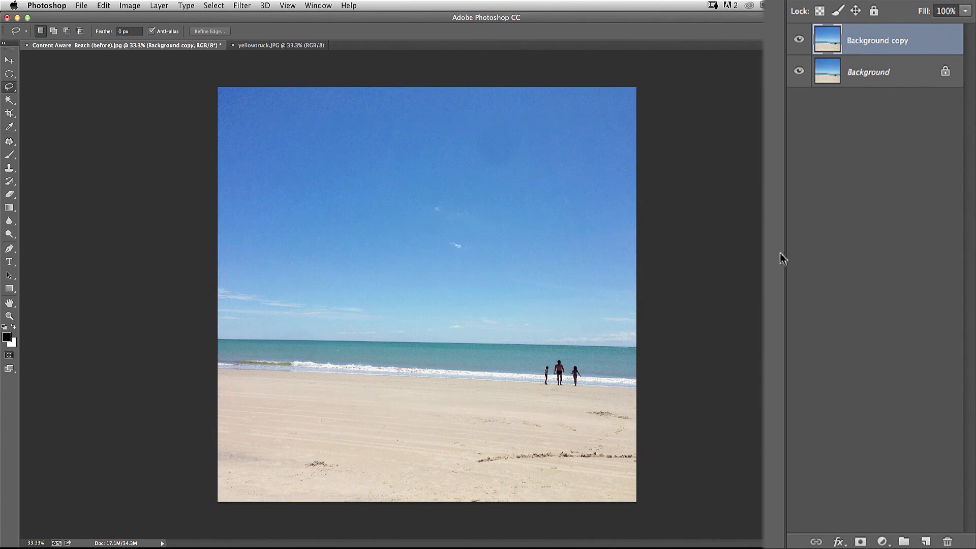
Add a layer mask to the Background copy layer and set up a black brush at 271 px with 100% hardness.
click(860, 541)
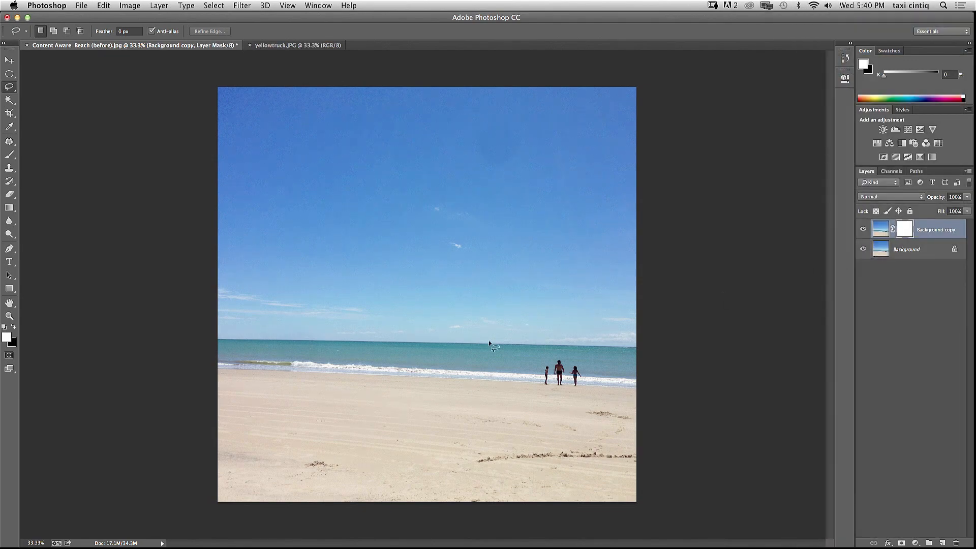
click(13, 326)
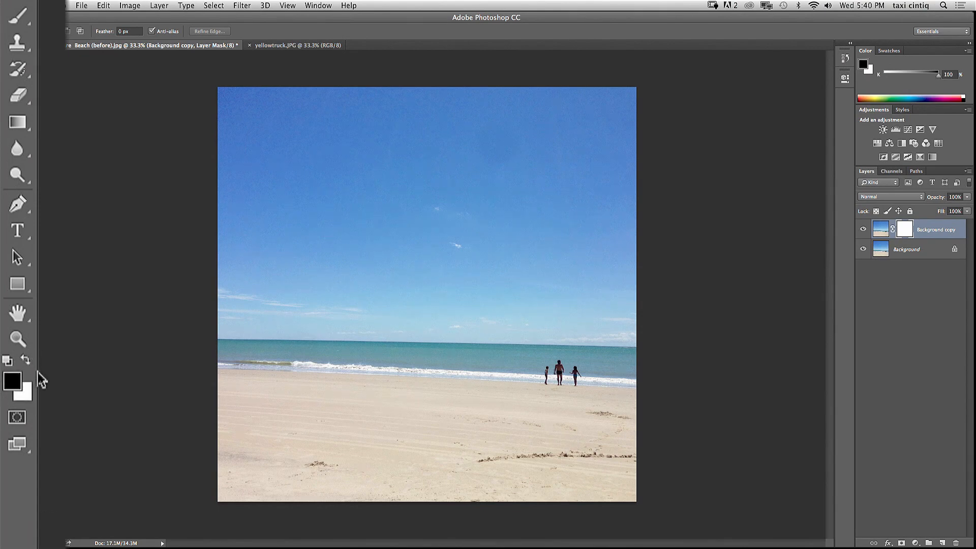
click(9, 154)
click(51, 33)
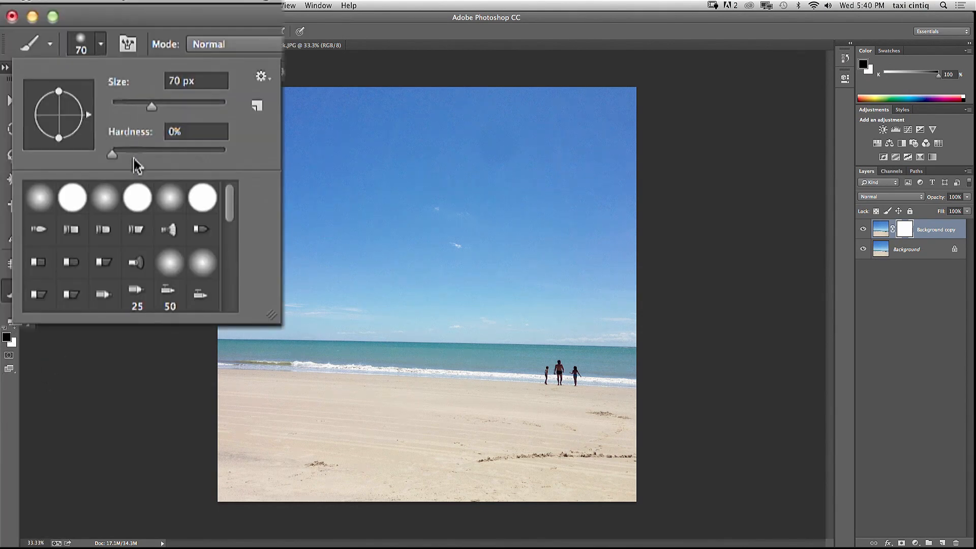
mouse_move(59, 85)
mouse_down()
mouse_move(114, 85)
mouse_move(101, 65)
mouse_up()
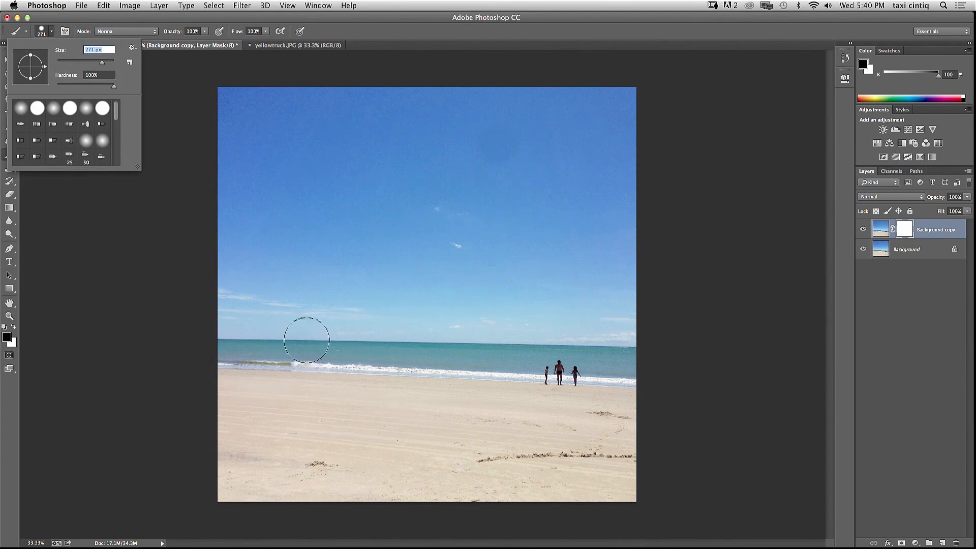
Hide the Background layer and paint black on the mask over the sea, the people and part of the sky.
click(199, 358)
drag(219, 364, 271, 369)
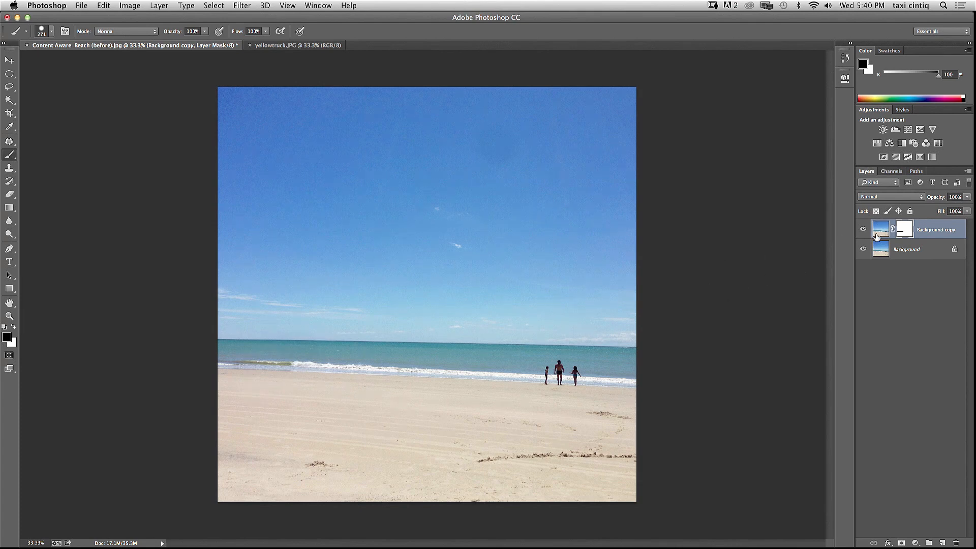
click(863, 249)
mouse_move(240, 359)
mouse_down()
mouse_move(676, 361)
mouse_move(520, 363)
mouse_move(619, 381)
mouse_move(223, 346)
mouse_move(520, 336)
mouse_move(504, 326)
mouse_move(599, 344)
mouse_move(599, 336)
mouse_move(633, 344)
mouse_move(648, 336)
mouse_move(542, 277)
mouse_up()
Enlarge the brush and mask out all the remaining sky, leaving only the sand unmasked.
key(bracketright)
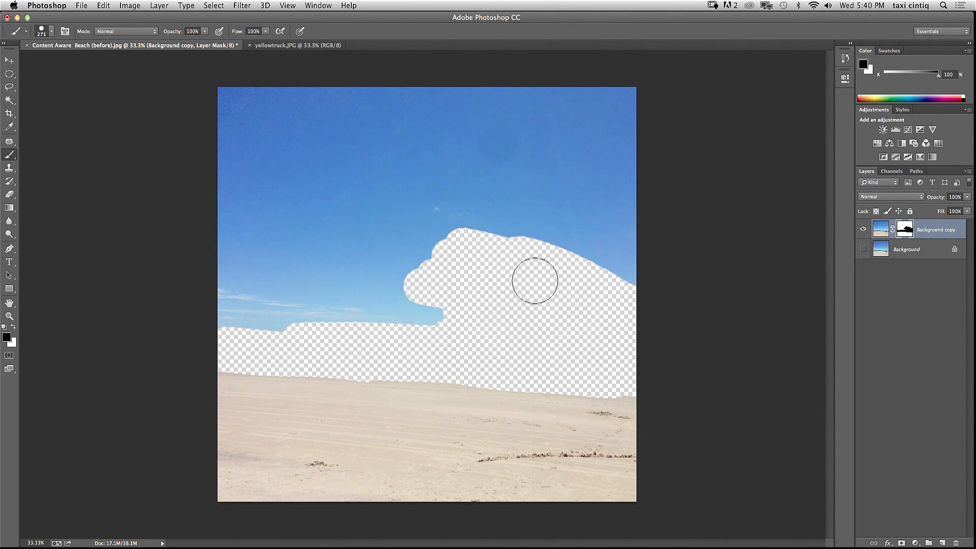
key(bracketright)
key(bracketright)
key(bracketright)
key(bracketright)
key(bracketright)
key(bracketright)
mouse_move(505, 249)
mouse_down()
mouse_move(489, 233)
mouse_move(611, 289)
mouse_move(579, 239)
mouse_move(508, 177)
mouse_move(484, 140)
mouse_move(525, 112)
mouse_move(631, 111)
mouse_move(355, 118)
mouse_move(169, 157)
mouse_move(281, 136)
mouse_move(219, 122)
mouse_move(197, 236)
mouse_move(423, 273)
mouse_move(460, 227)
mouse_move(423, 223)
mouse_move(205, 277)
mouse_move(173, 309)
mouse_move(300, 342)
mouse_move(423, 330)
mouse_move(90, 223)
mouse_up()
On the Background copy's image rather than its mask, lasso the dark mark in the lower-left sand and fill it with Content-Aware.
click(9, 87)
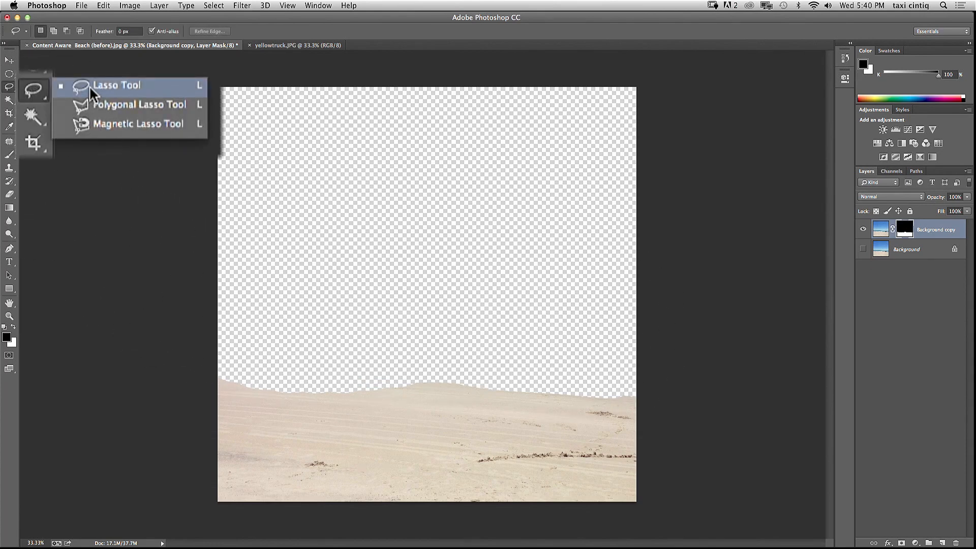
click(91, 92)
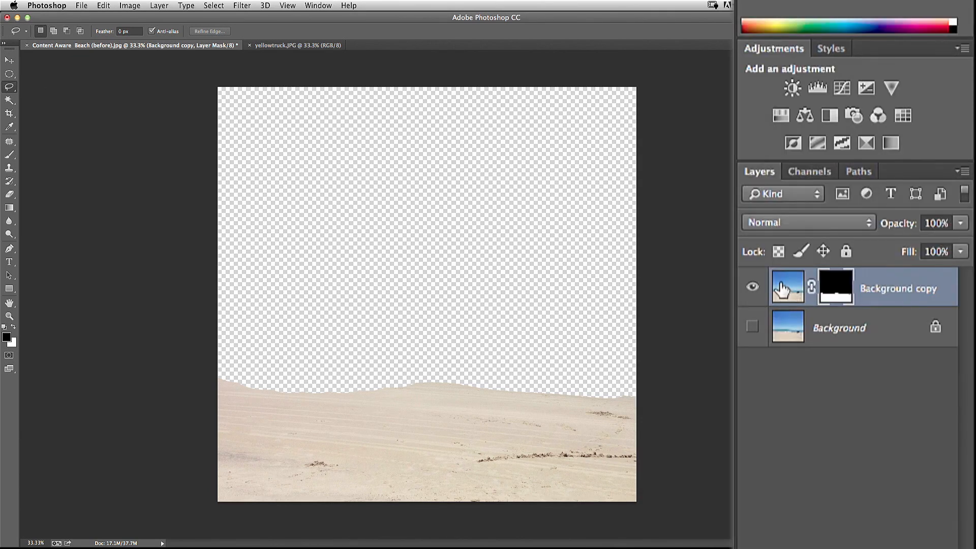
click(783, 289)
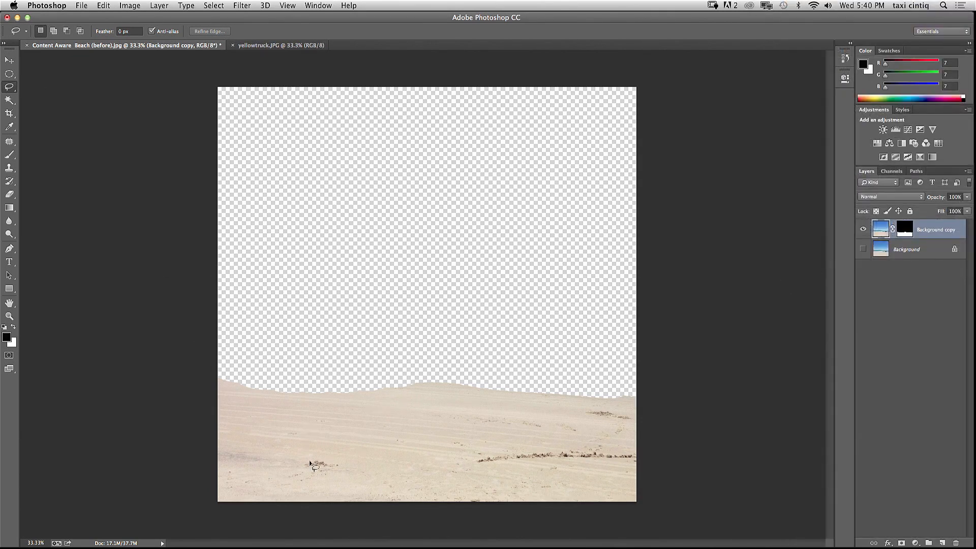
mouse_move(334, 475)
mouse_down()
mouse_move(301, 456)
mouse_move(342, 476)
mouse_up()
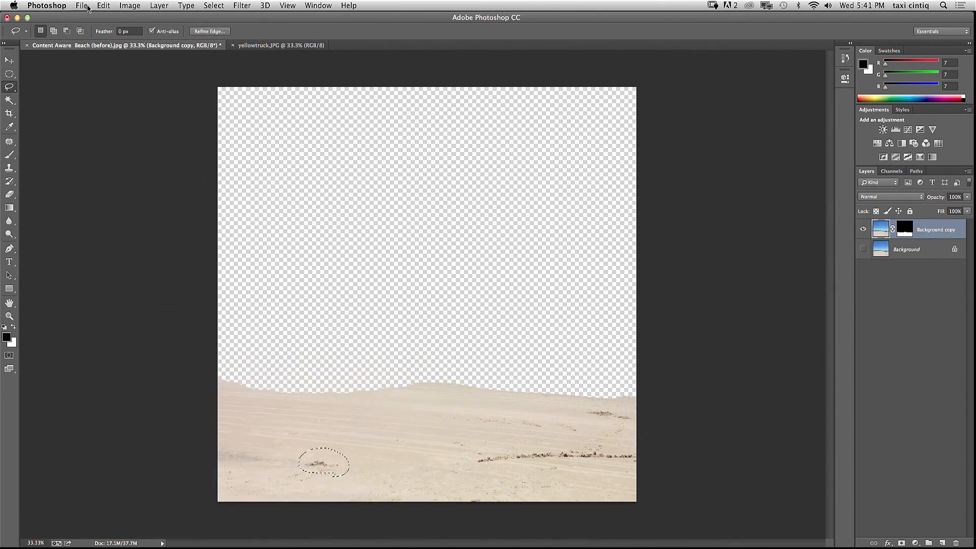
click(103, 5)
click(114, 159)
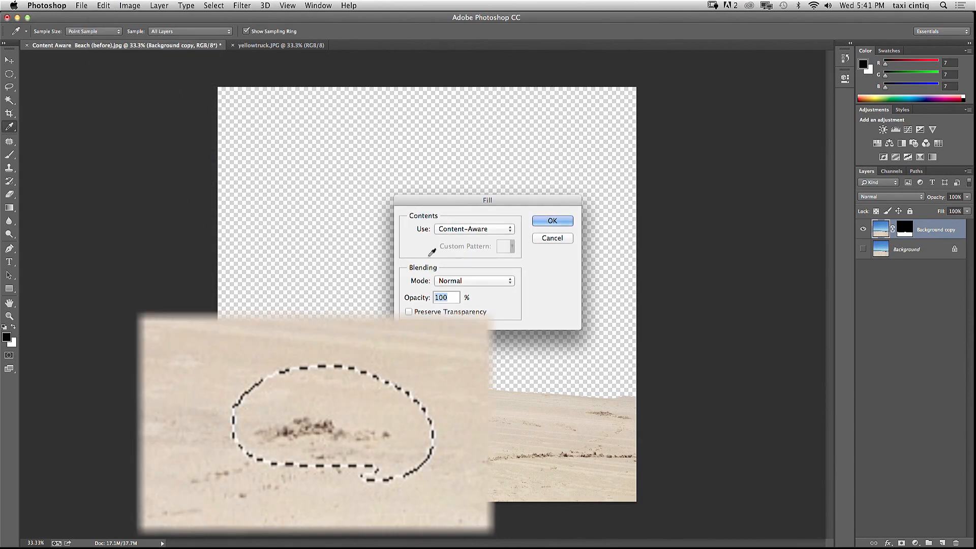
click(549, 222)
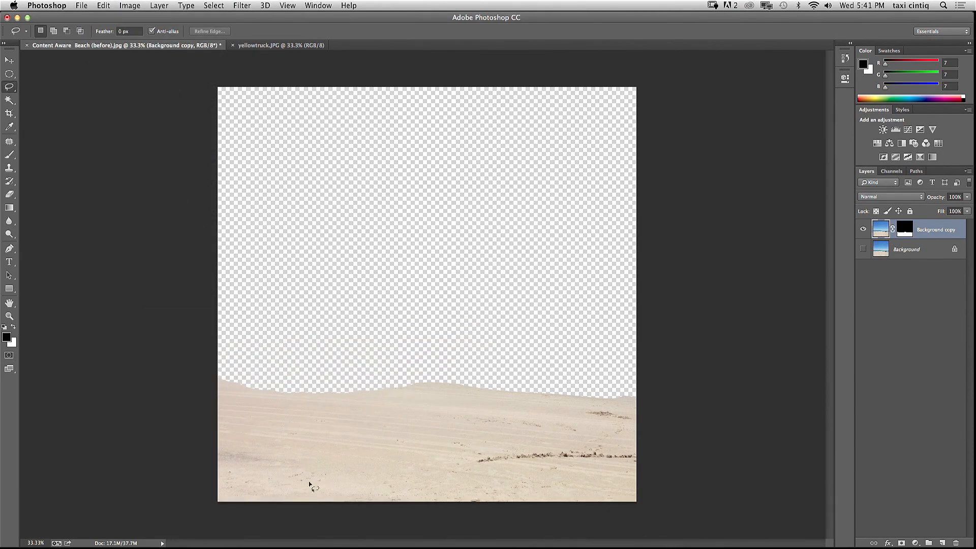
Lasso the specks just below the removed dark mark, fill them with Content-Aware, and deselect.
drag(290, 473, 291, 473)
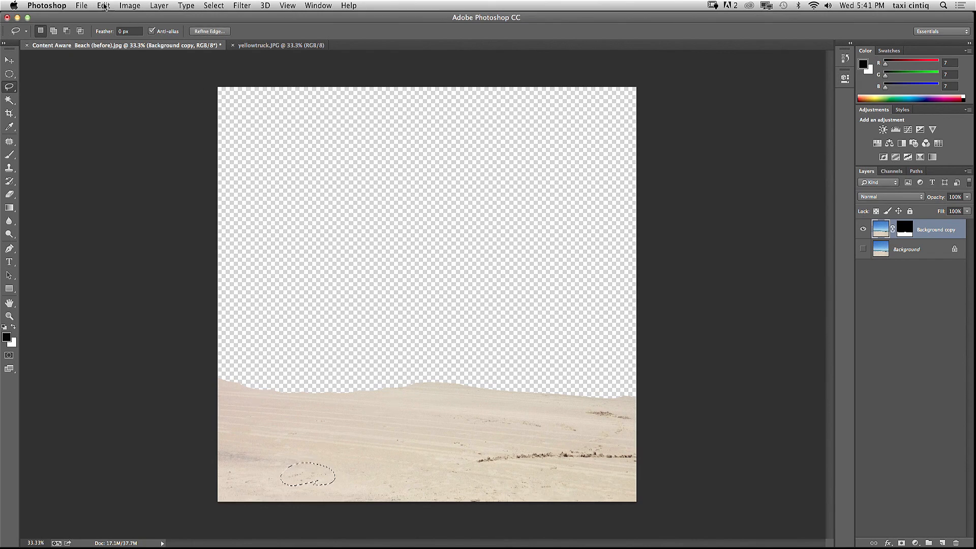
click(105, 6)
click(125, 162)
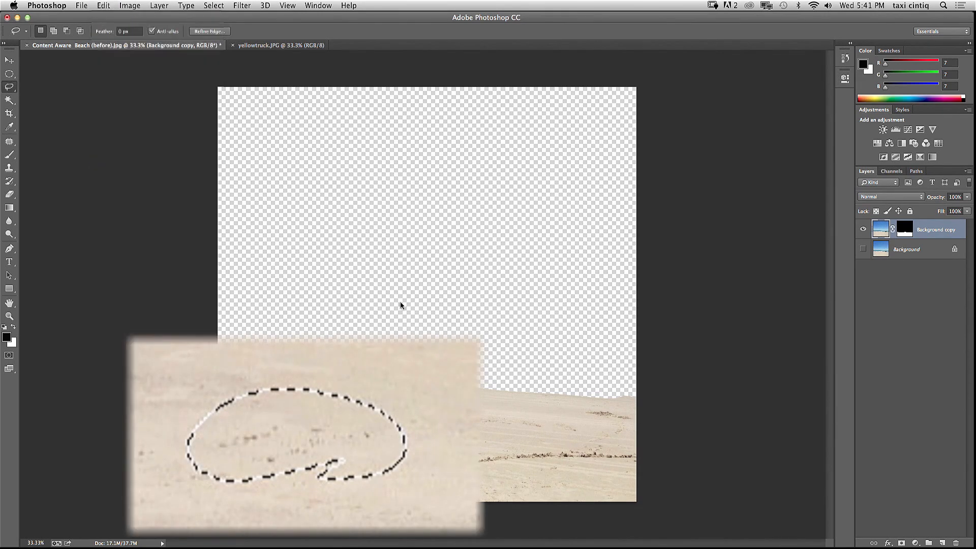
click(551, 220)
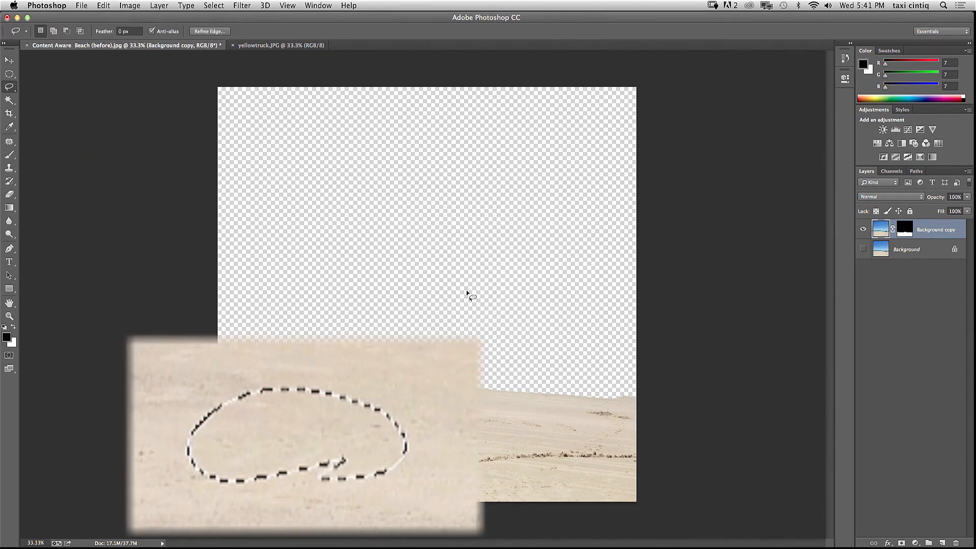
key(super+d)
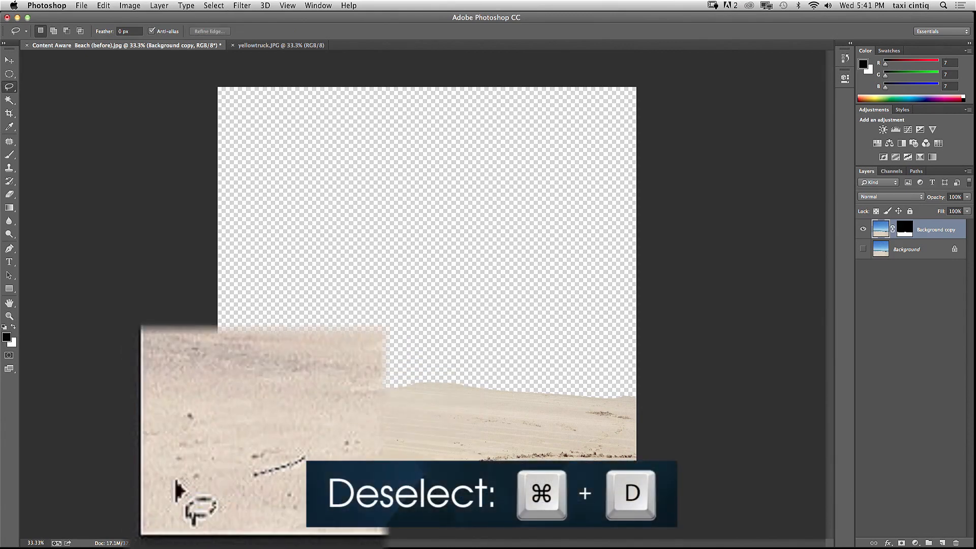
Lasso the specks near the lower-left corner of the sand, fill them with Content-Aware, and deselect.
mouse_move(250, 489)
mouse_down()
mouse_move(282, 456)
mouse_move(286, 465)
mouse_up()
click(104, 6)
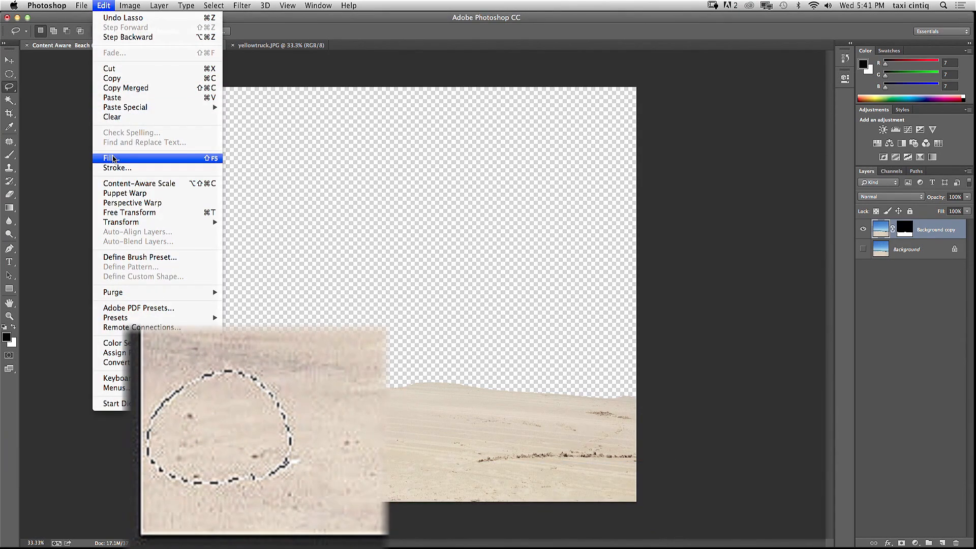
click(113, 159)
click(550, 221)
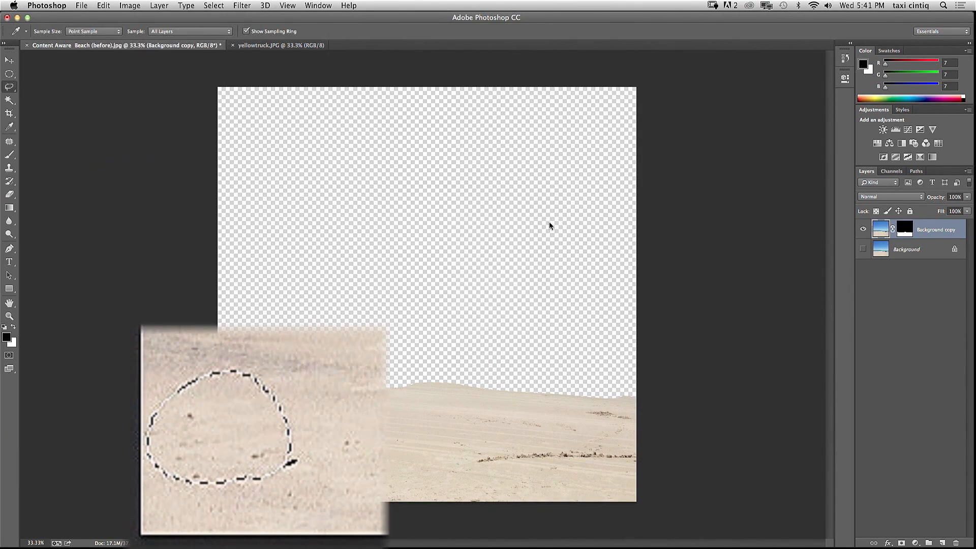
key(ctrl+d)
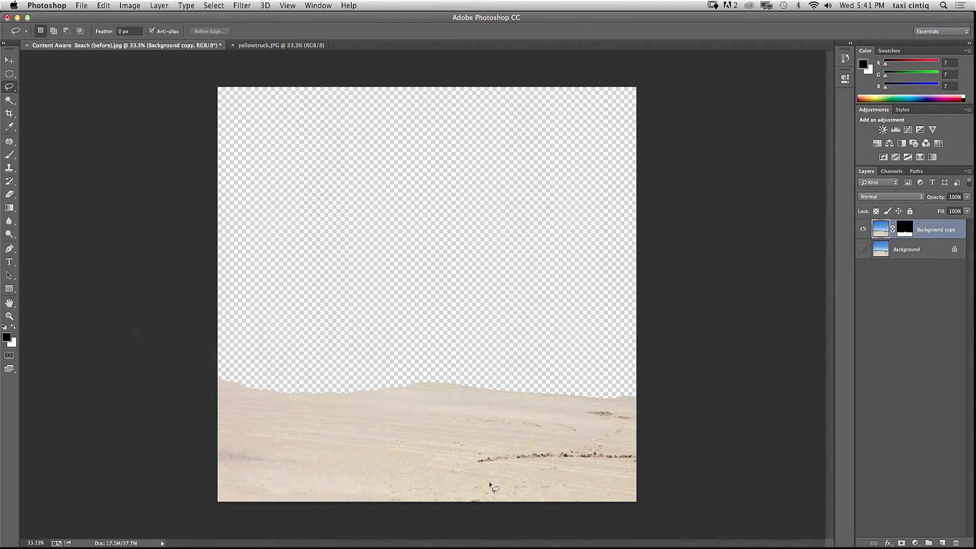
Lasso the small marks above the left end of the dark debris line and remove them with a Content-Aware fill.
drag(465, 433, 471, 446)
click(103, 6)
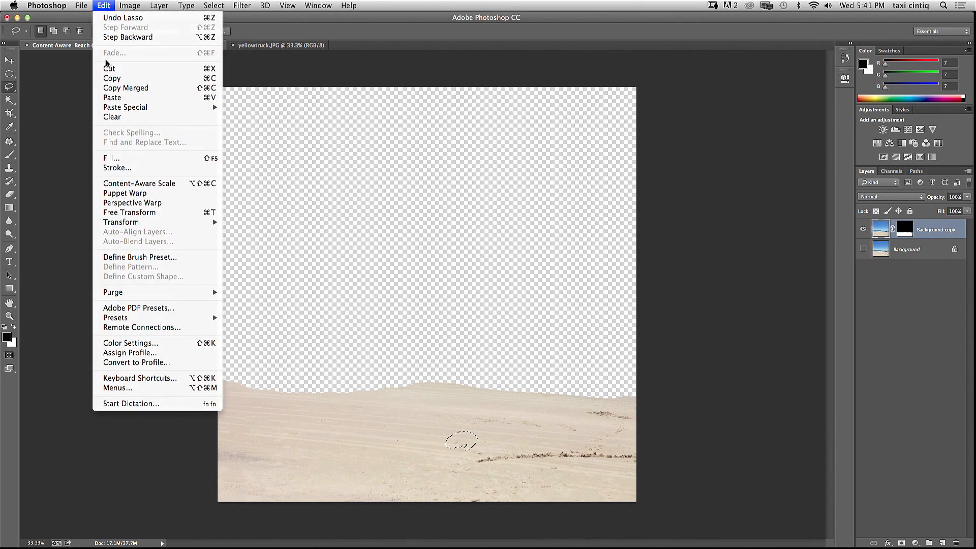
click(153, 158)
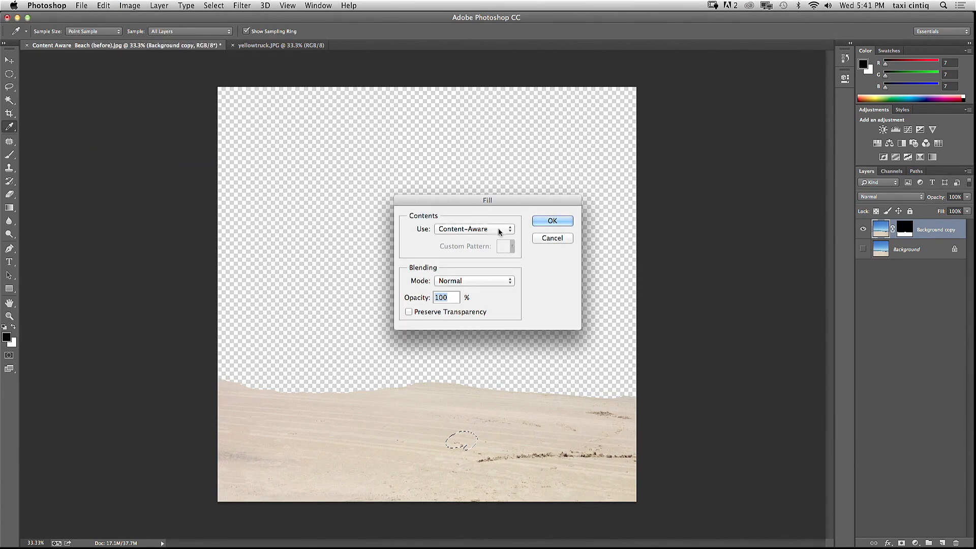
click(545, 220)
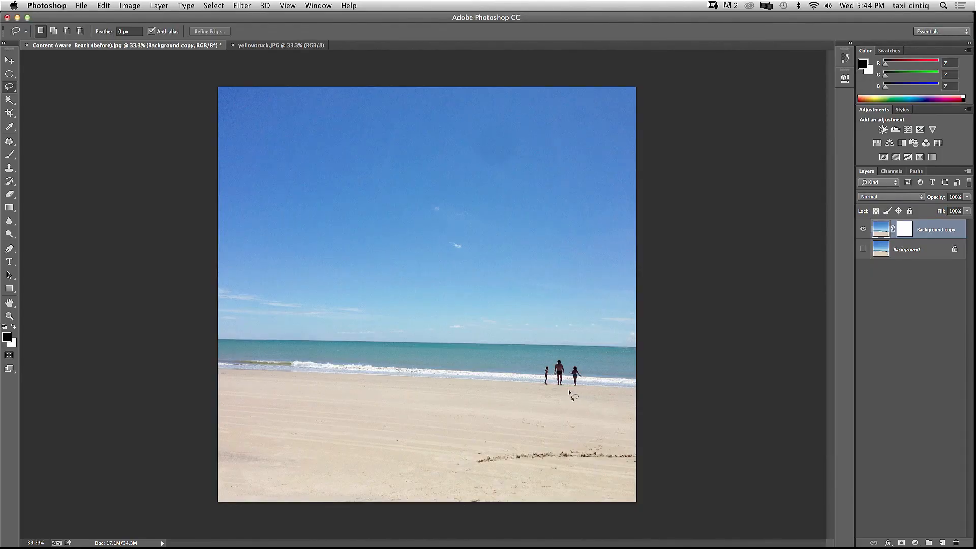
Try to remove the three people at the shoreline by lassoing around them and applying a Content-Aware fill.
drag(571, 389, 527, 378)
mouse_move(528, 311)
mouse_down()
mouse_move(595, 331)
mouse_move(604, 393)
mouse_move(564, 422)
mouse_up()
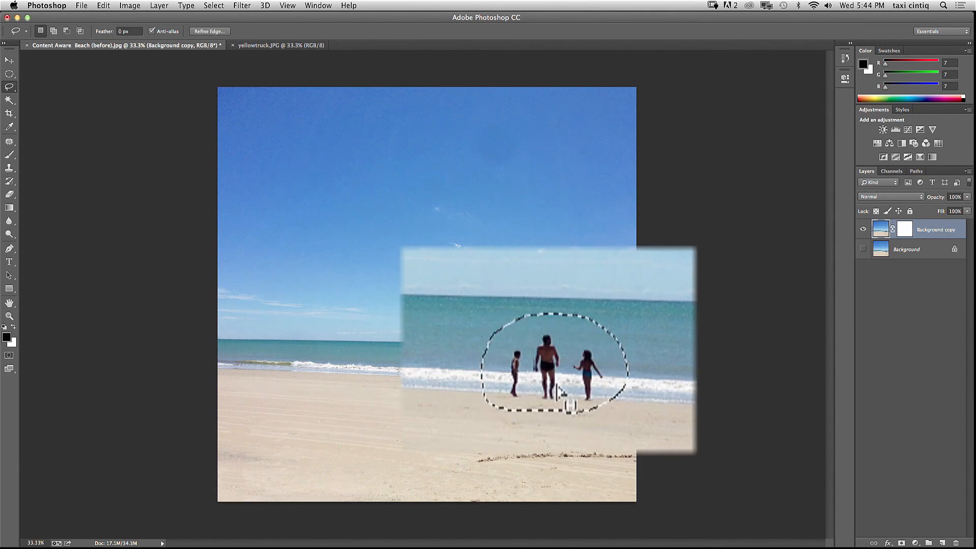
click(103, 5)
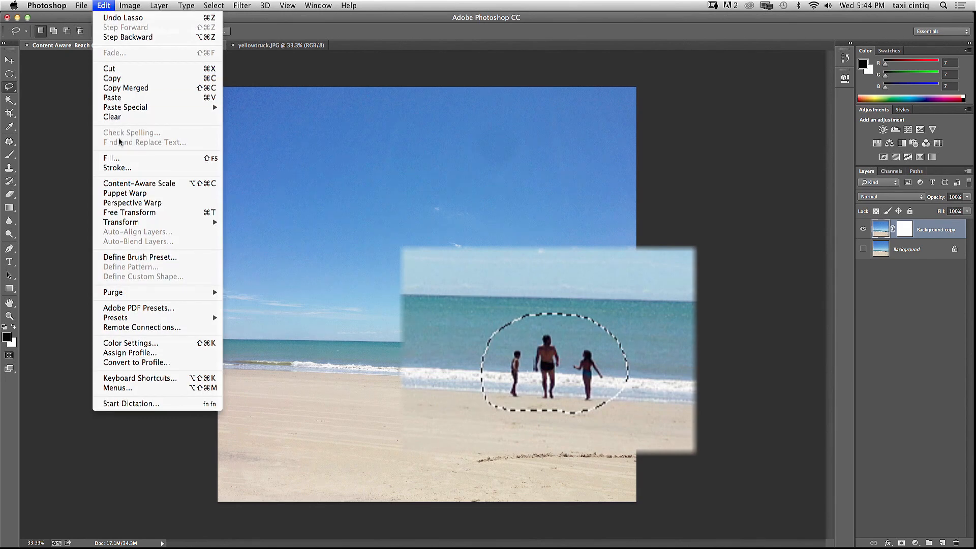
click(116, 158)
click(552, 221)
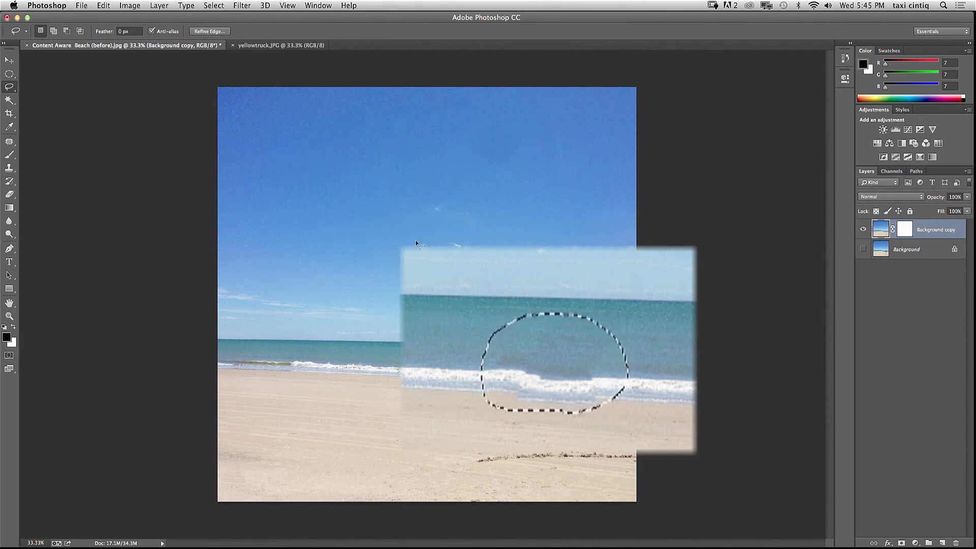
key(super+z)
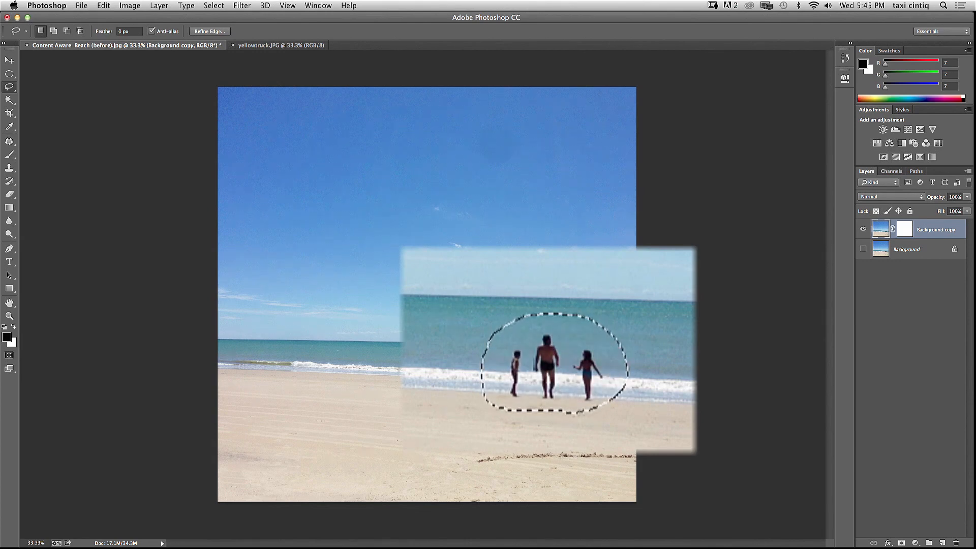
Deselect the people, lasso the small bright cloud in the middle of the sky, fill it with Content-Aware, and deselect.
key(super+d)
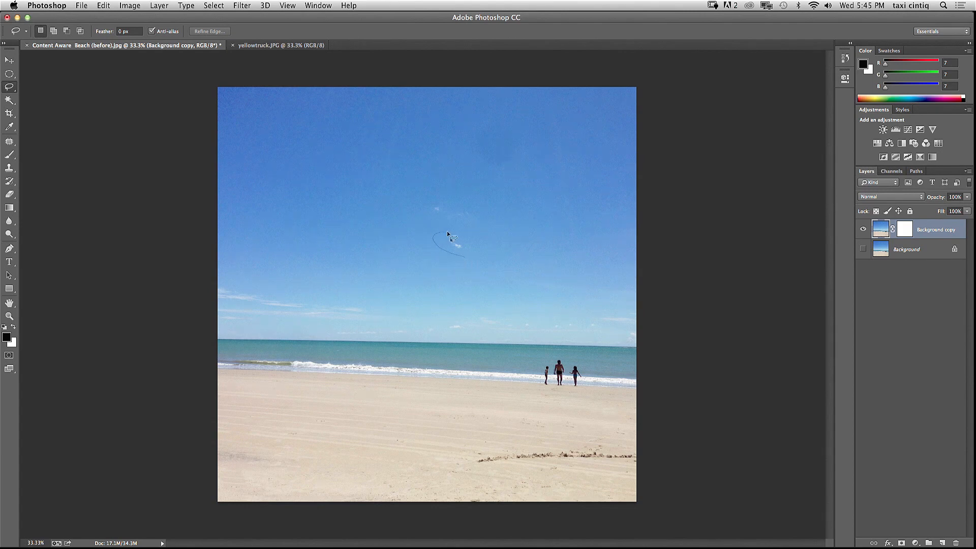
mouse_move(447, 231)
mouse_down()
mouse_move(467, 240)
mouse_move(456, 256)
mouse_move(431, 245)
mouse_up()
click(104, 6)
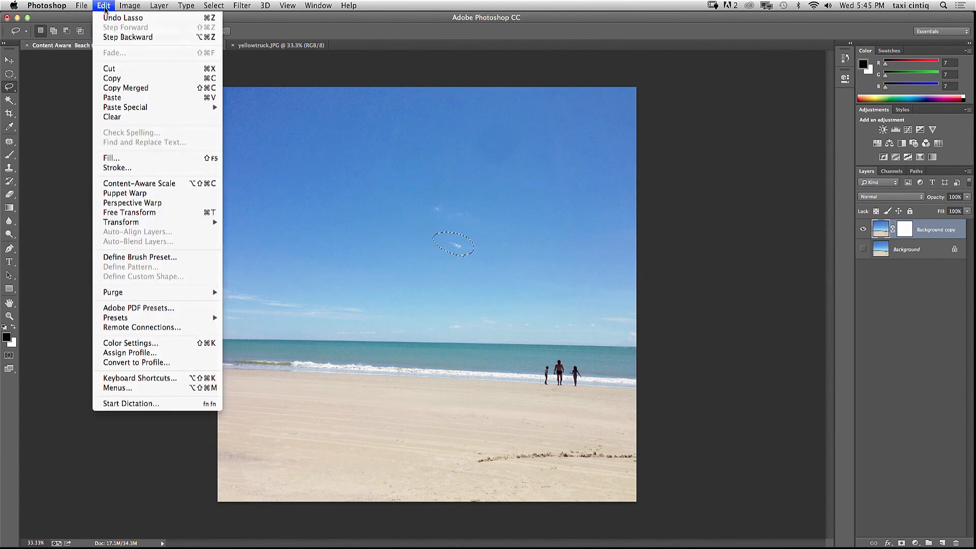
click(113, 158)
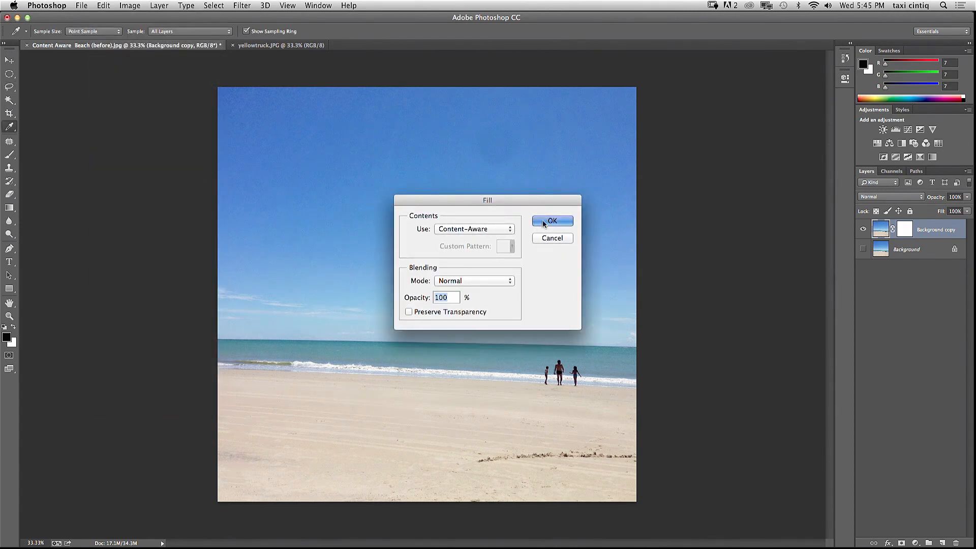
click(543, 222)
key(super+d)
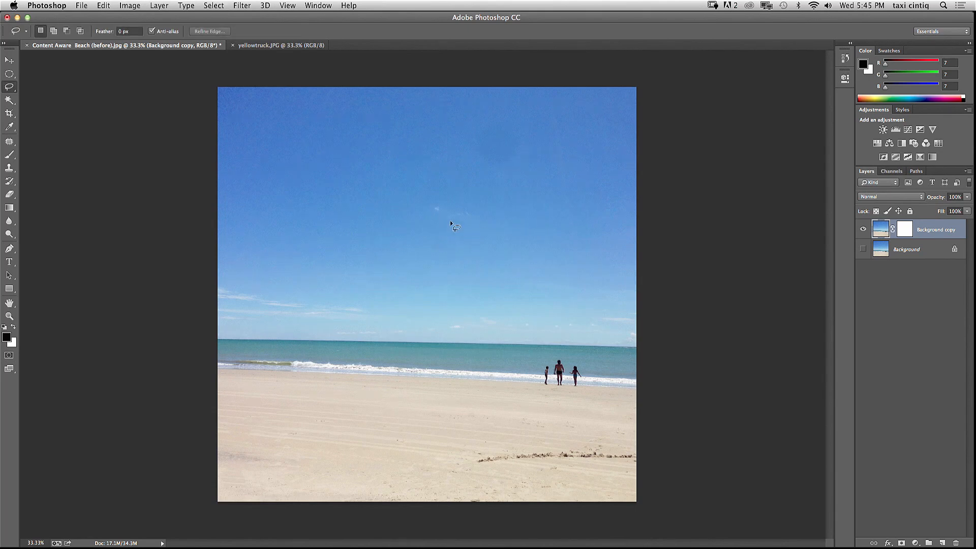
Lasso the faint cloud wisp just above the removed cloud and fill it with Content-Aware.
click(104, 6)
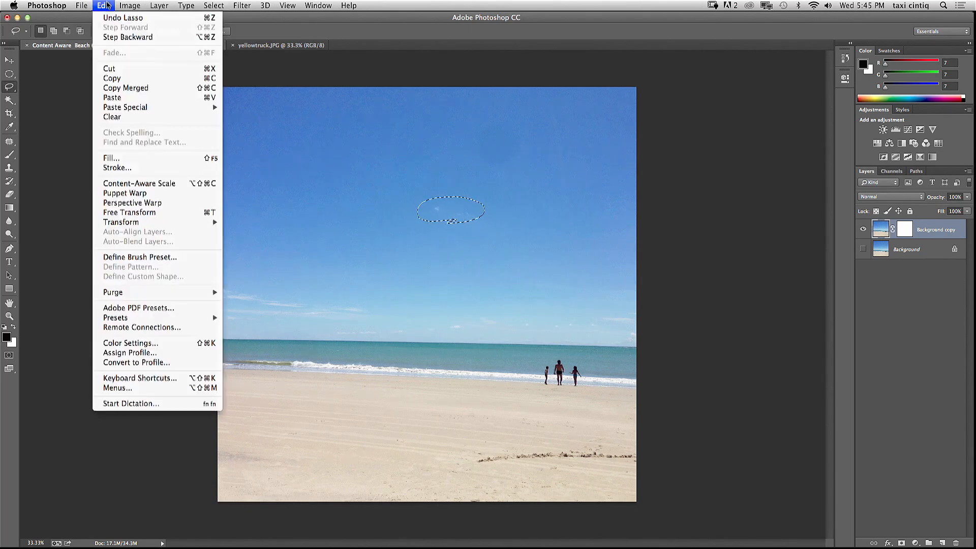
click(112, 156)
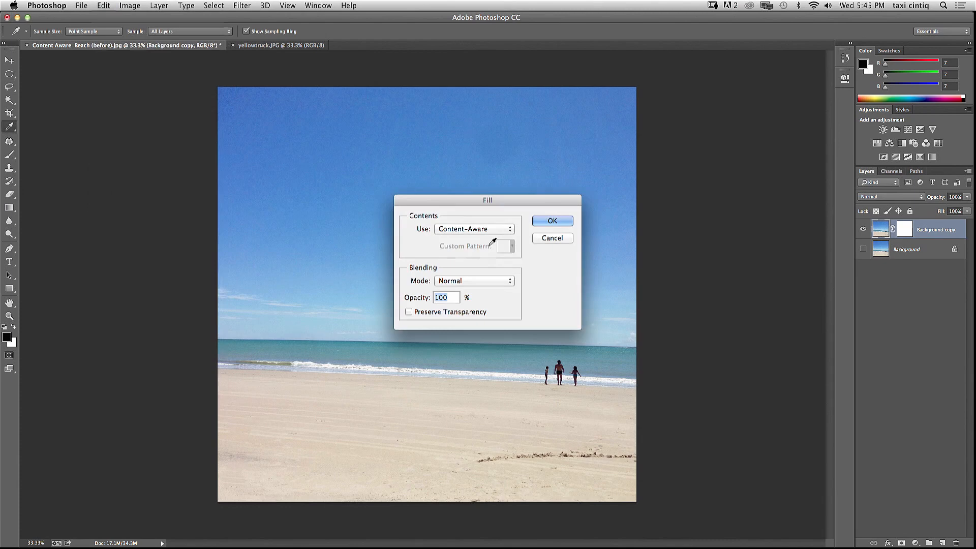
click(542, 221)
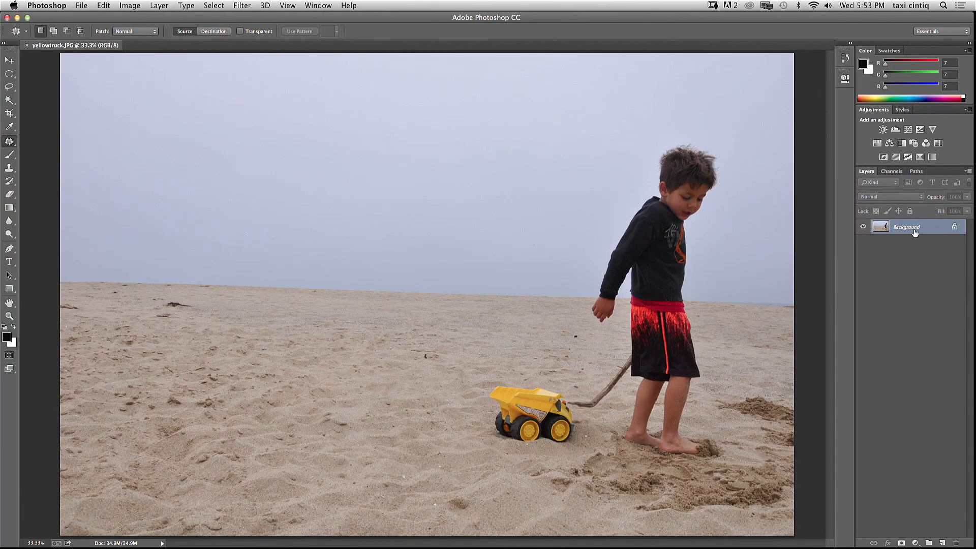
Duplicate the Background layer of the yellow truck photo and choose the Content-Aware Move tool in Move mode.
drag(920, 230, 926, 541)
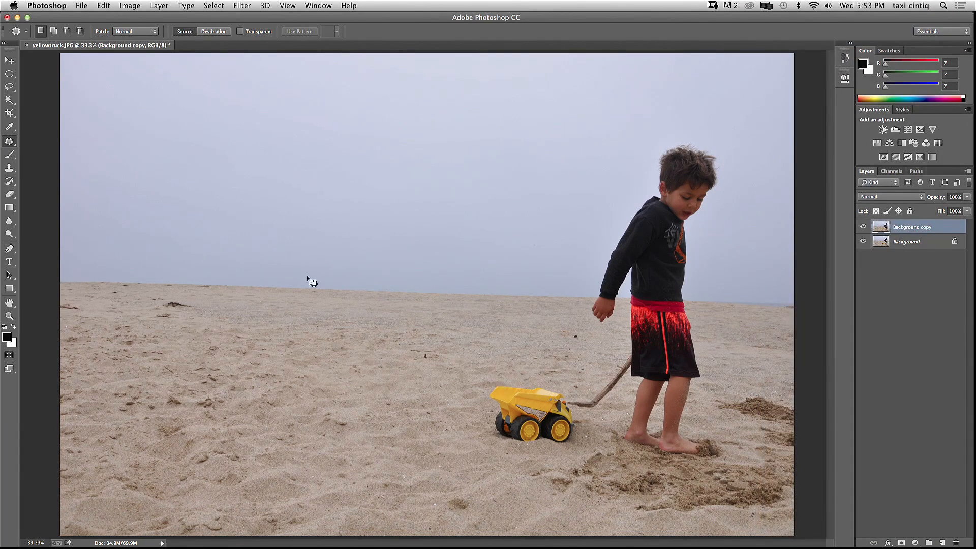
click(9, 86)
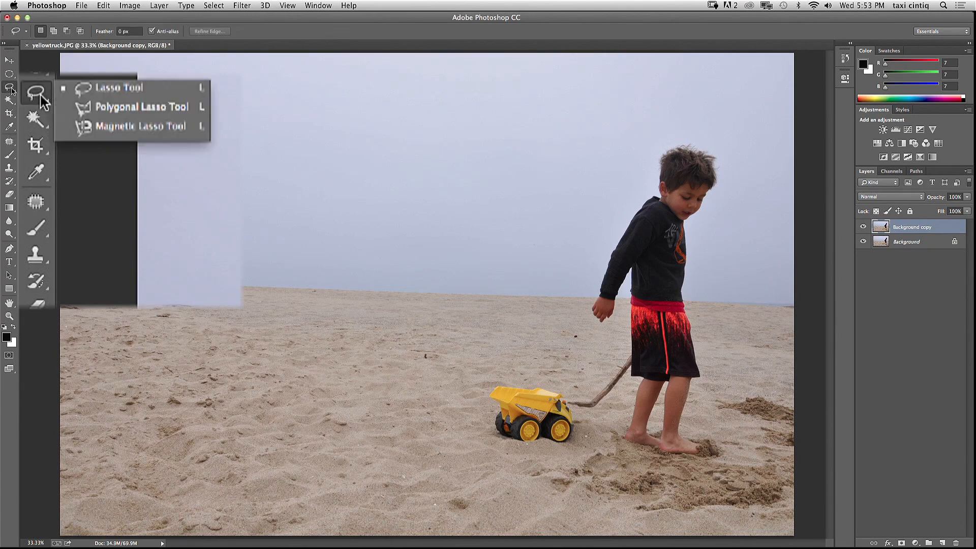
click(9, 142)
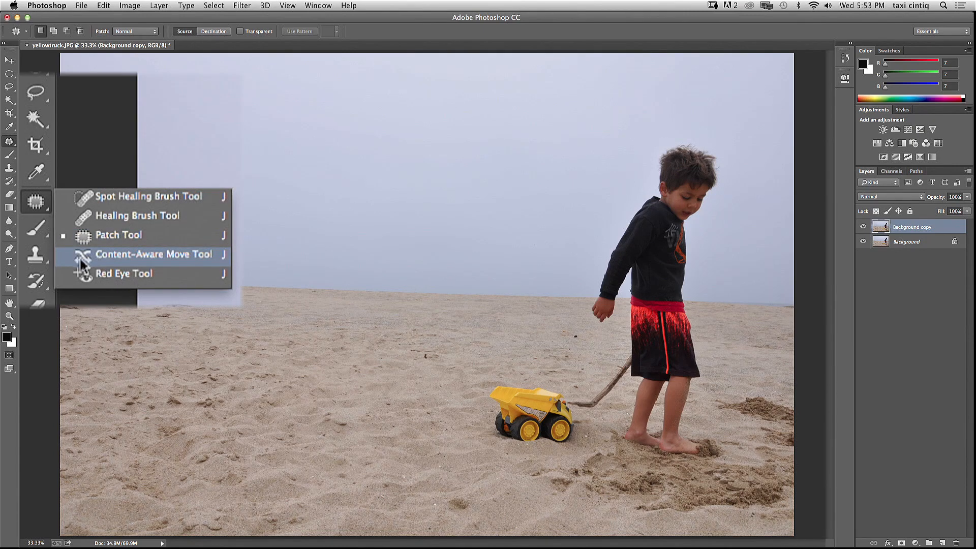
click(84, 258)
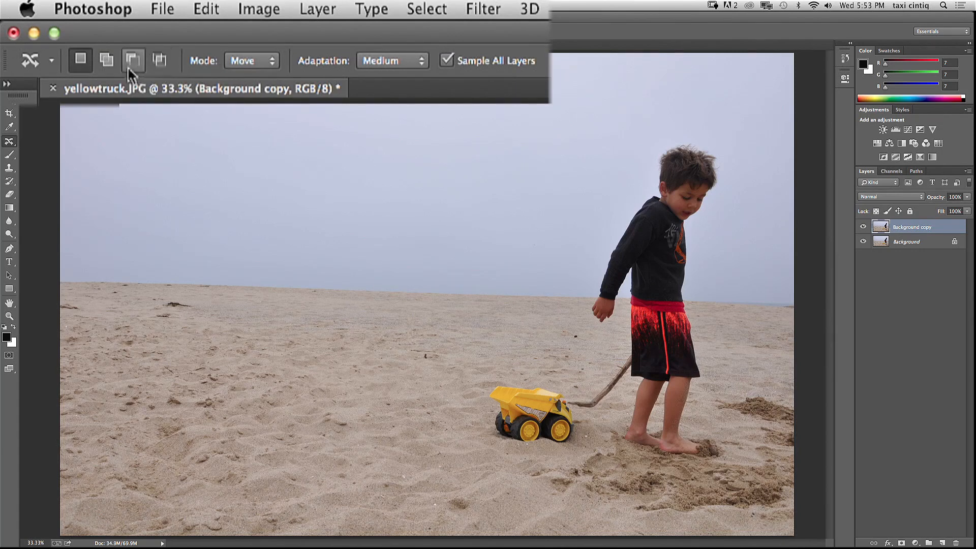
click(120, 30)
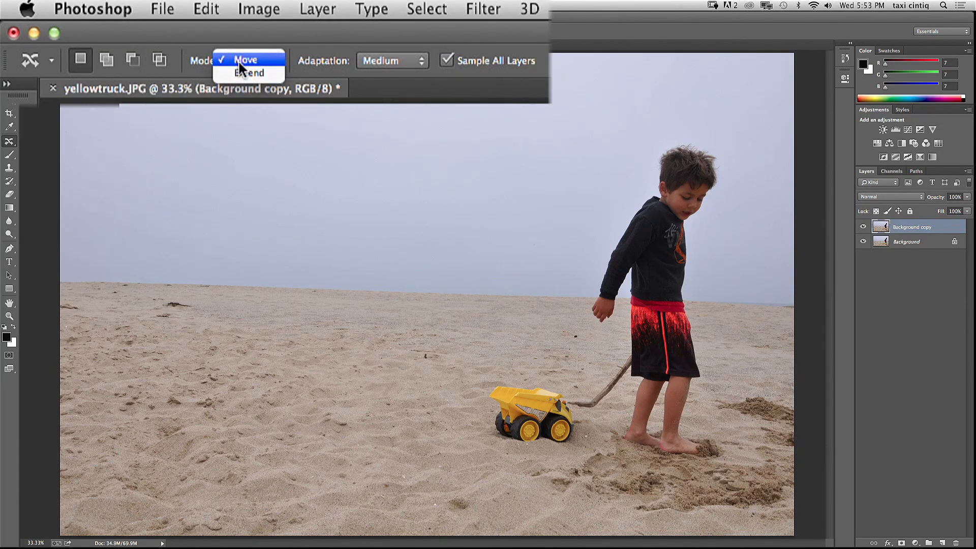
click(119, 30)
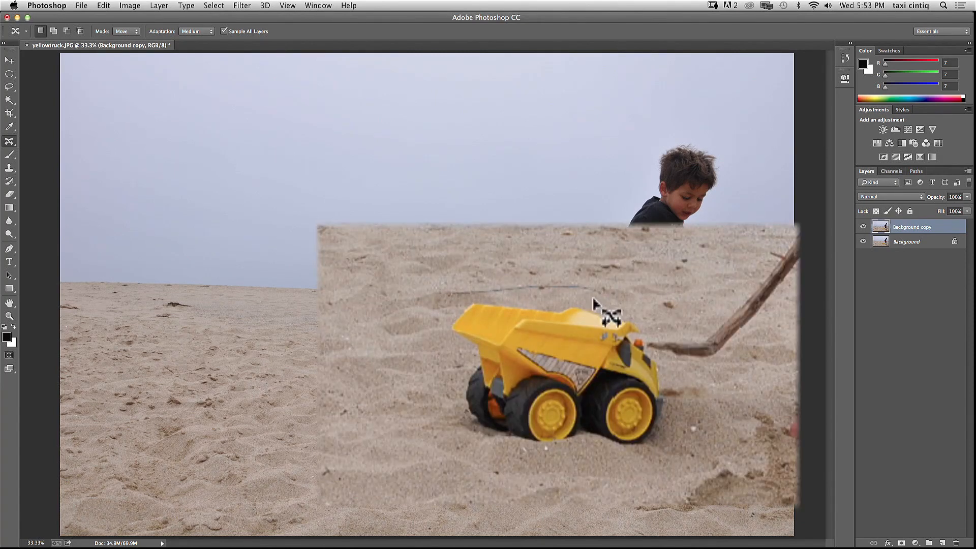
Outline the yellow truck with Content-Aware Move, relocate it across the sand away from the boy's stick, and deselect.
drag(616, 316, 663, 381)
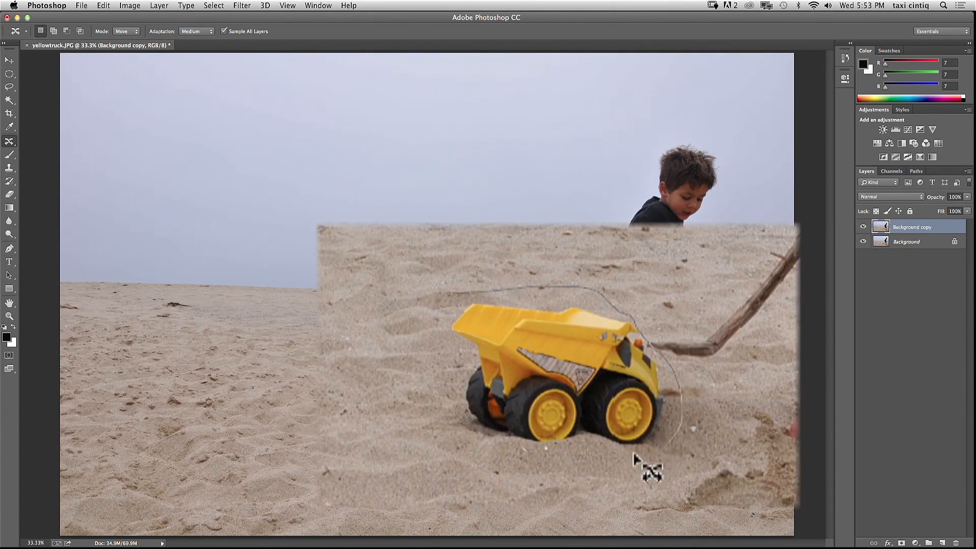
drag(633, 451, 534, 447)
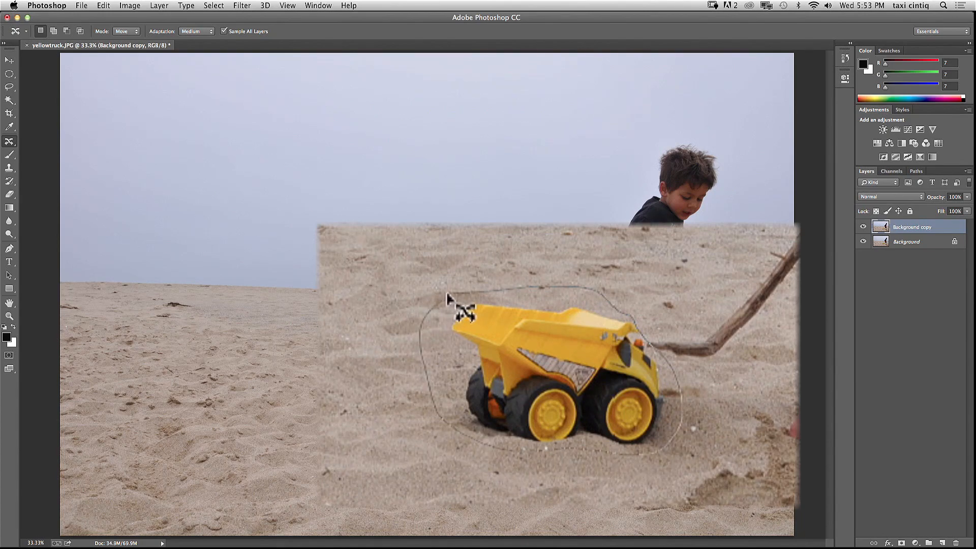
drag(446, 291, 477, 292)
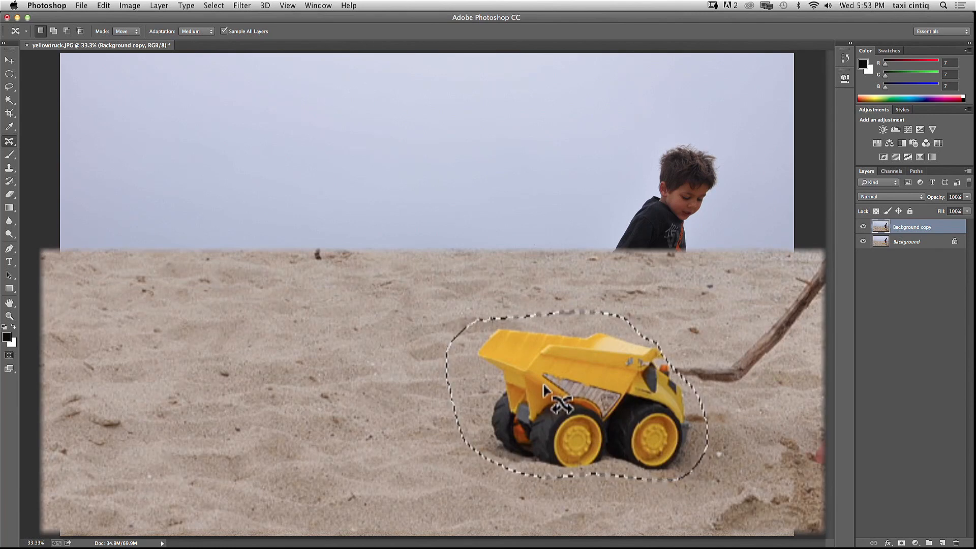
drag(543, 382, 187, 375)
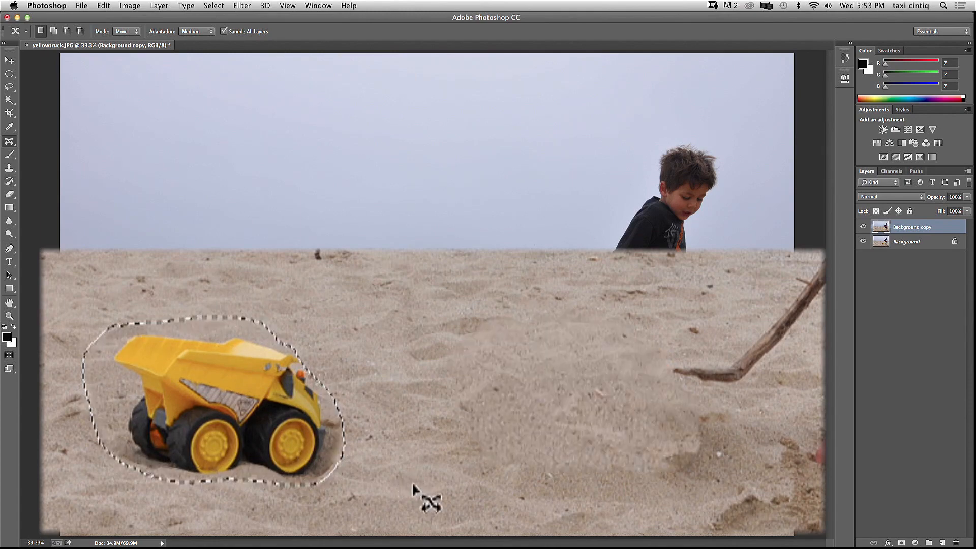
key(super+d)
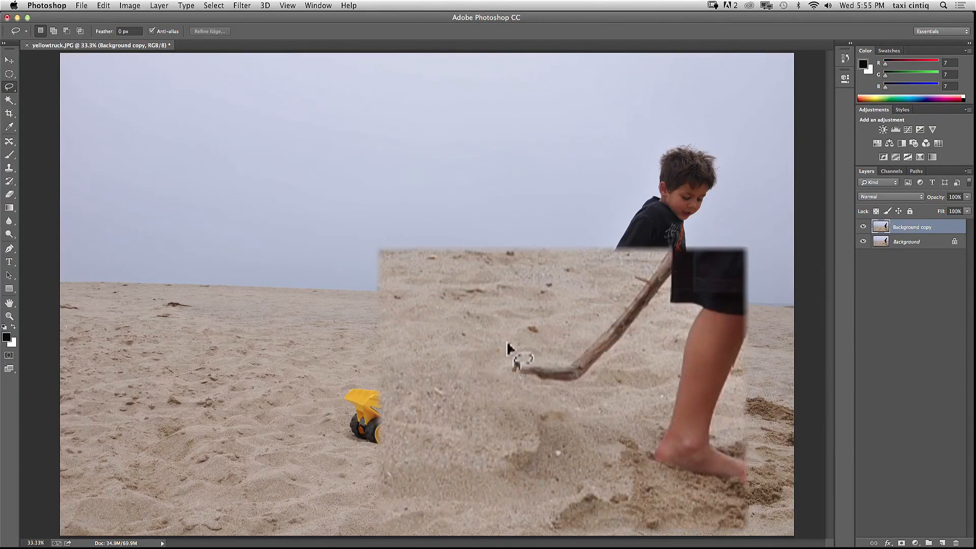
Lasso the bent lower end of the boy's stick, remove it with a Content-Aware fill, and deselect.
mouse_move(568, 395)
mouse_down()
mouse_move(590, 408)
mouse_move(500, 390)
mouse_up()
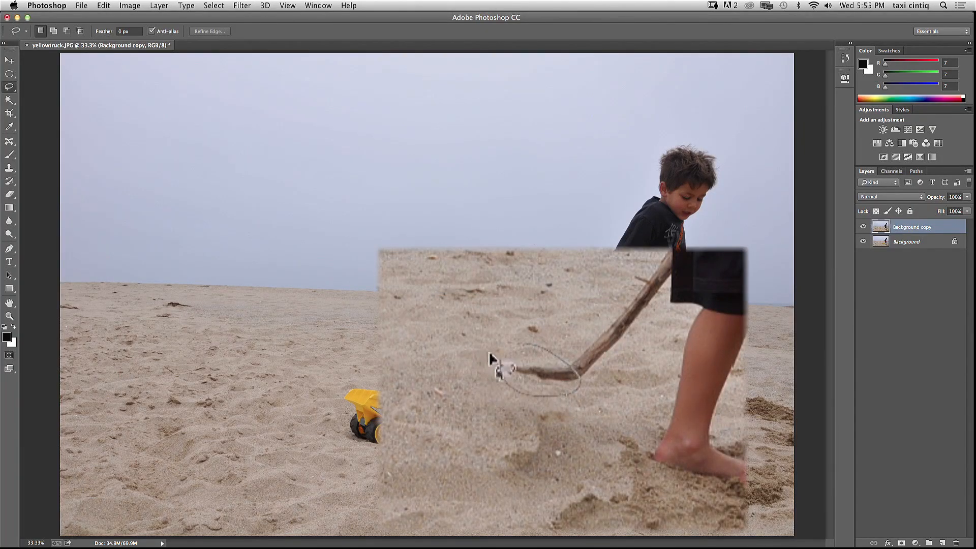
drag(575, 390, 575, 392)
click(104, 6)
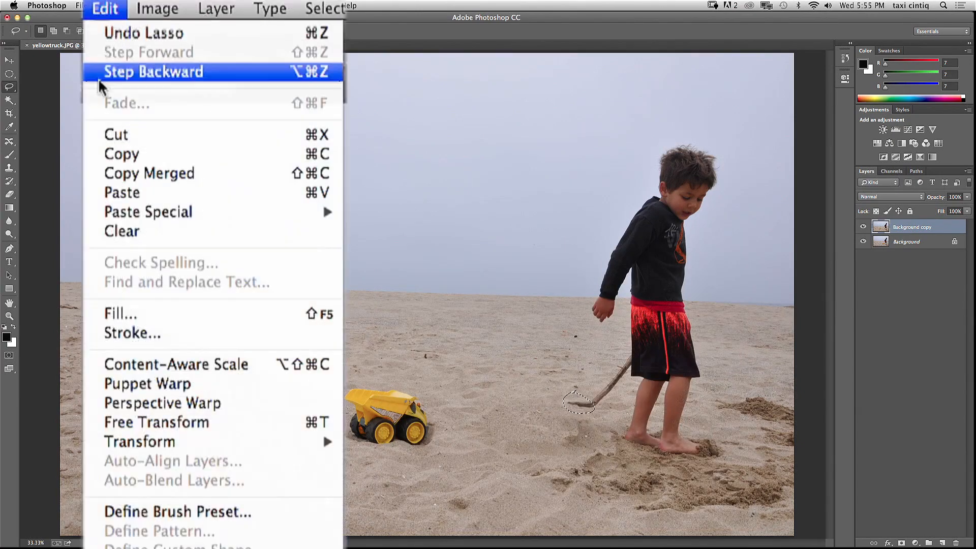
click(92, 311)
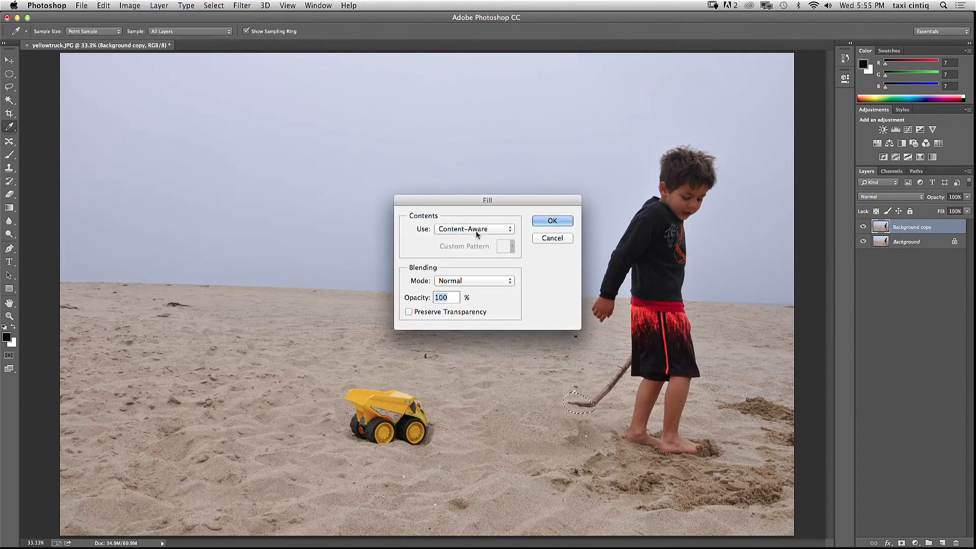
click(552, 221)
key(super+d)
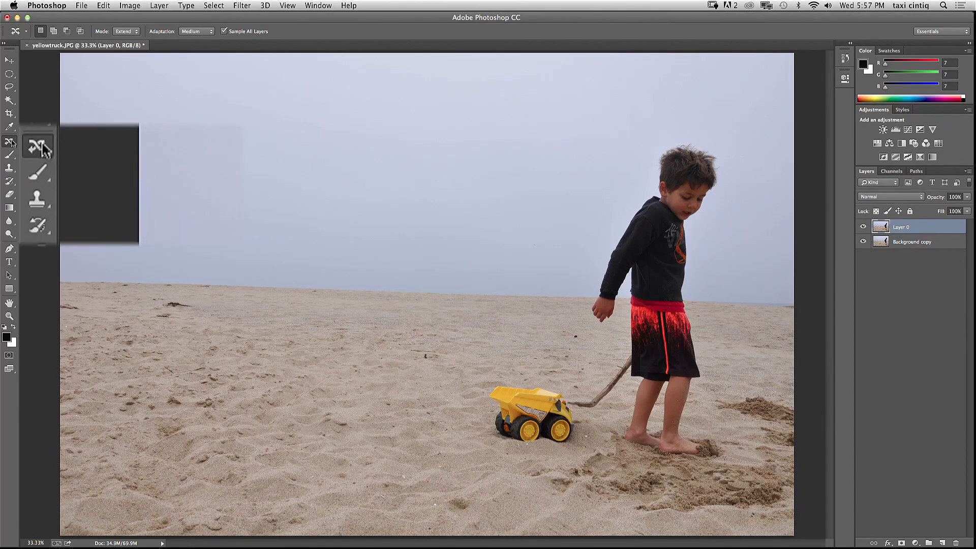
Outline the yellow truck with Content-Aware Move in Extend mode, place three copies in a row behind it, and deselect.
click(9, 141)
click(92, 185)
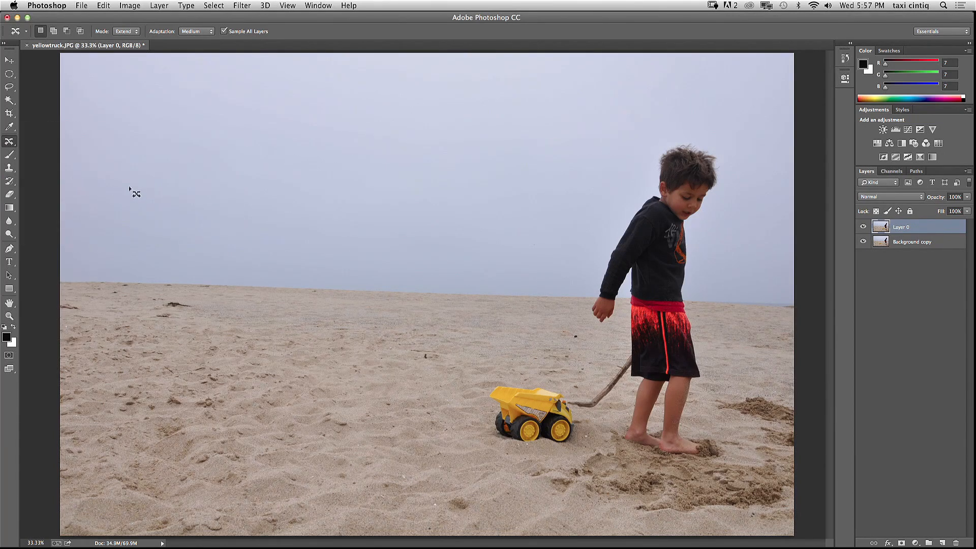
drag(491, 382, 558, 392)
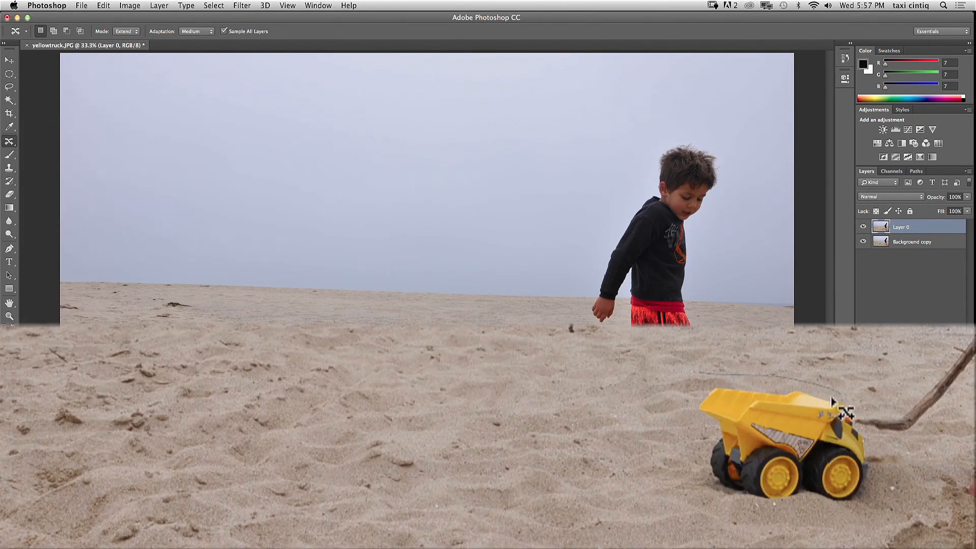
mouse_move(832, 400)
mouse_down()
mouse_move(866, 457)
mouse_move(853, 504)
mouse_move(811, 514)
mouse_move(703, 493)
mouse_move(670, 462)
mouse_move(666, 416)
mouse_move(674, 379)
mouse_move(704, 372)
mouse_up()
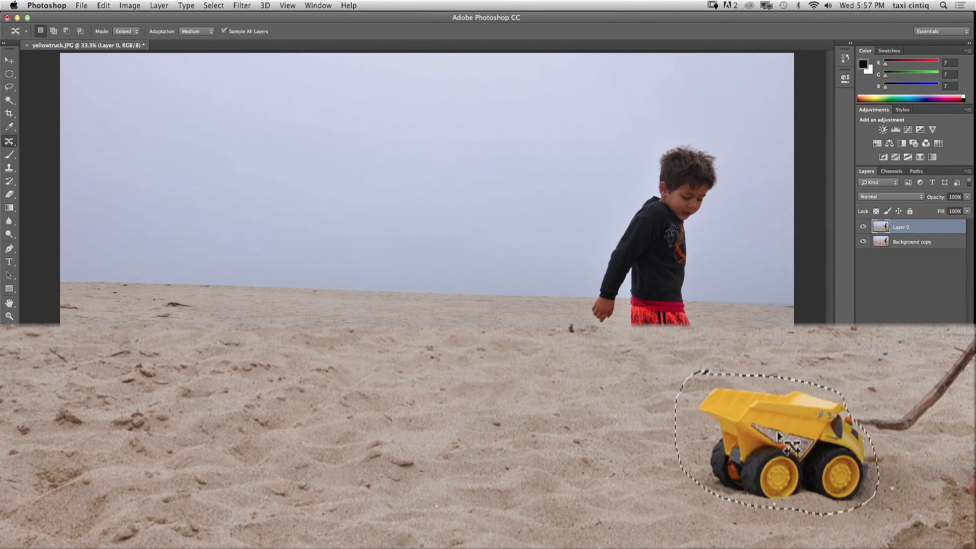
drag(778, 433, 600, 419)
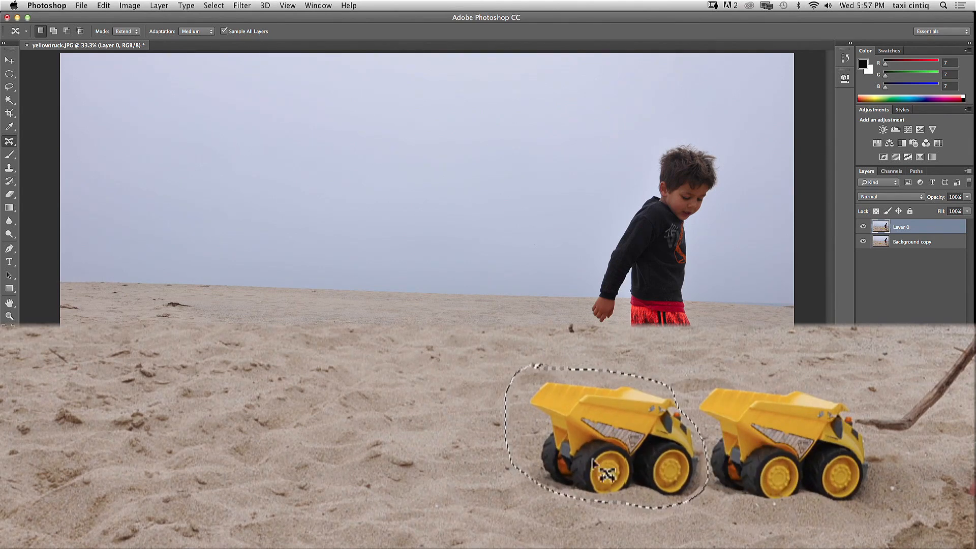
drag(576, 425, 214, 431)
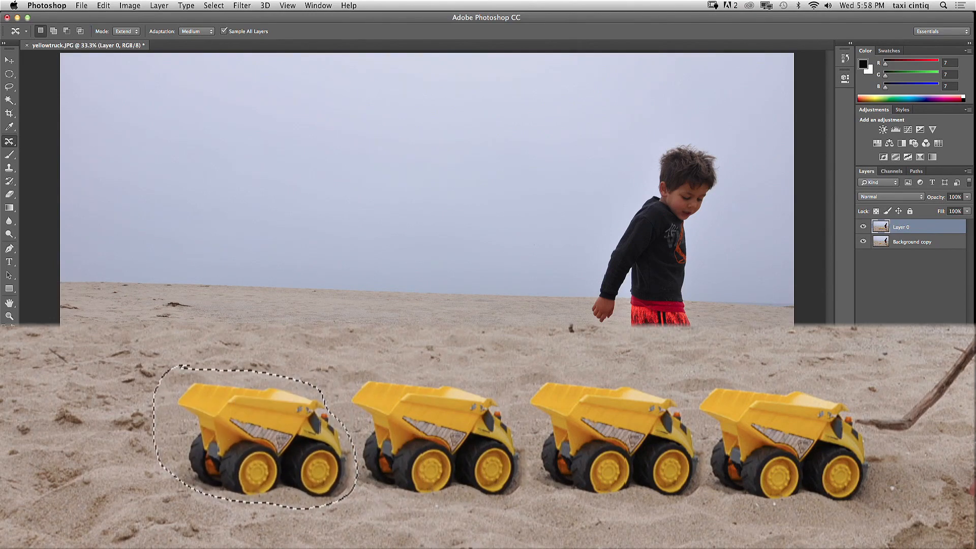
key(super+d)
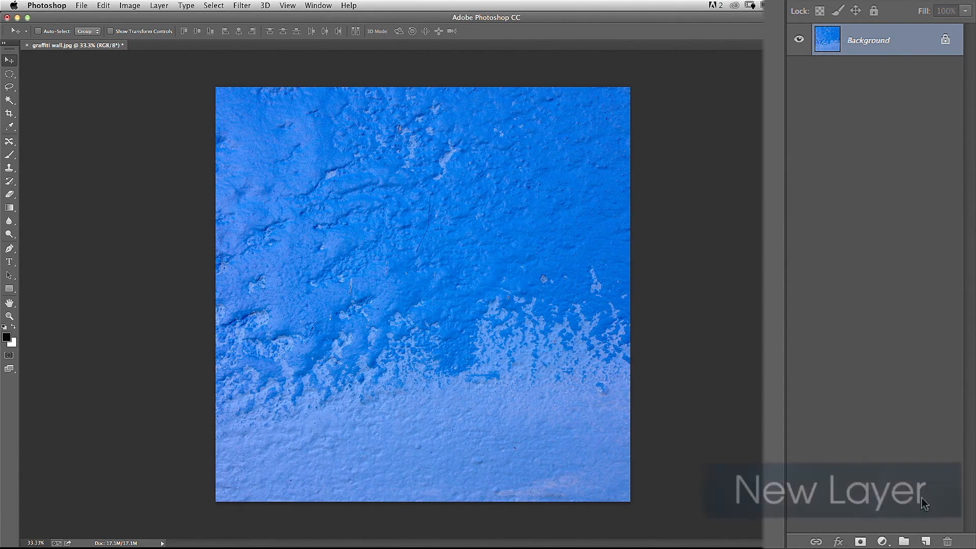
Add a new layer above the blue wall background and bring up the brush presets for the Brush tool.
click(924, 542)
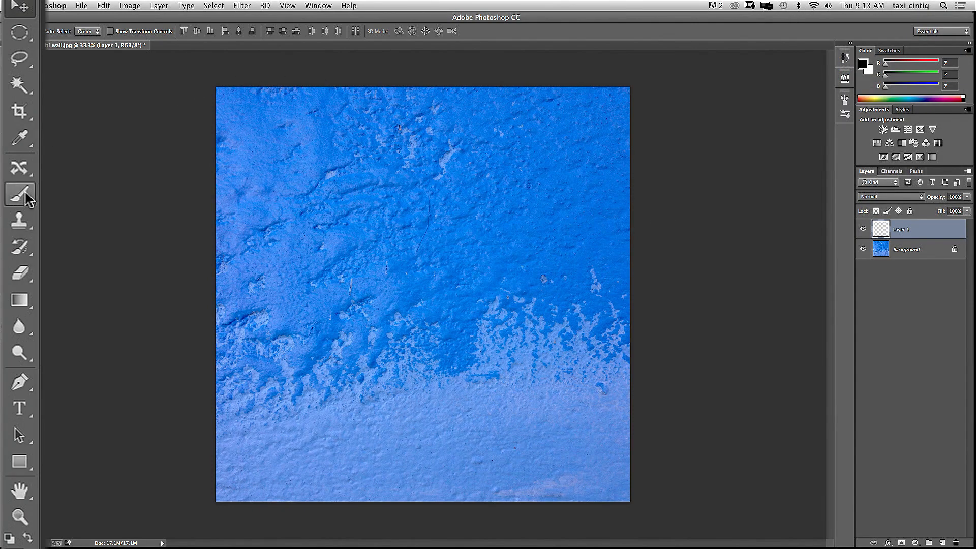
click(10, 155)
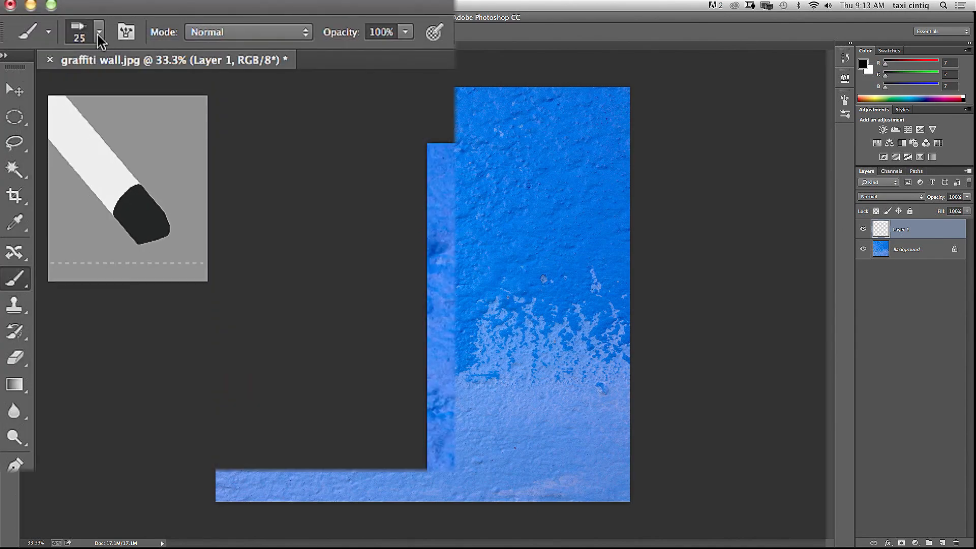
click(100, 33)
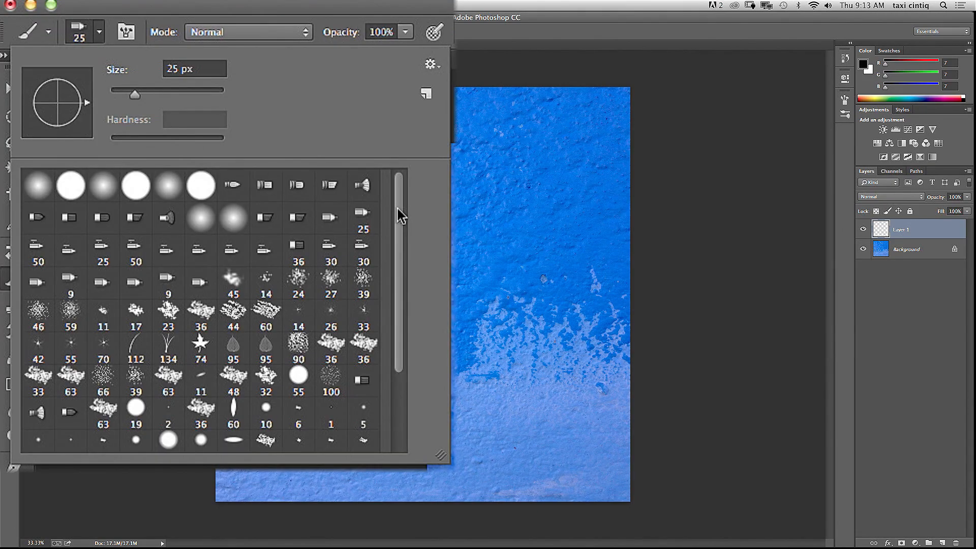
Show the brush presets as Text Only and browse the brush names.
mouse_move(401, 216)
mouse_down()
mouse_move(414, 305)
mouse_move(363, 216)
mouse_up()
click(431, 66)
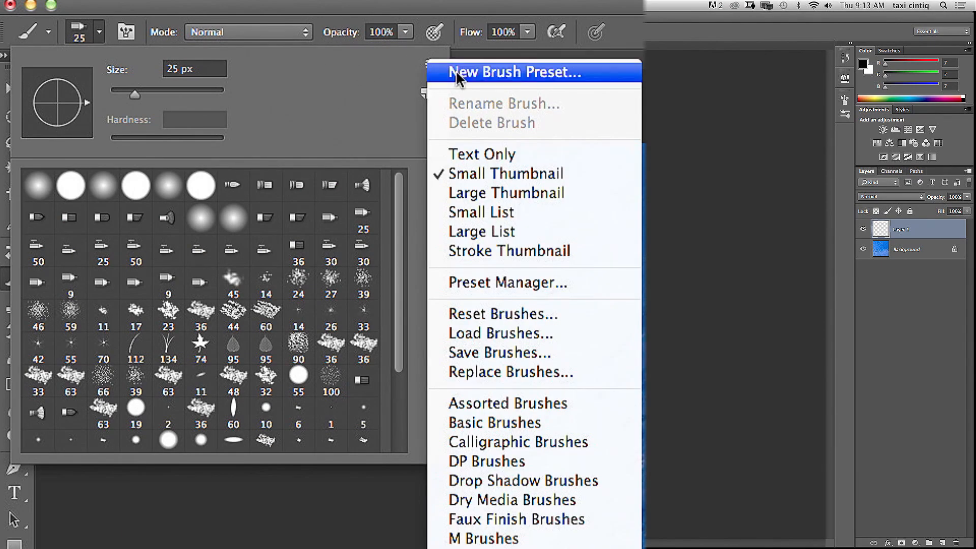
click(468, 155)
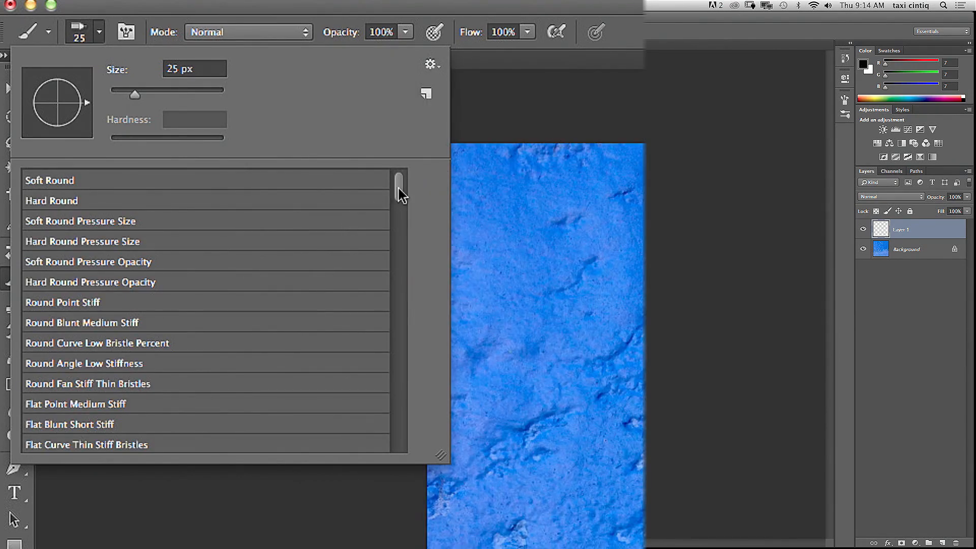
mouse_move(399, 194)
mouse_down()
mouse_move(399, 273)
mouse_move(381, 211)
mouse_move(391, 200)
mouse_up()
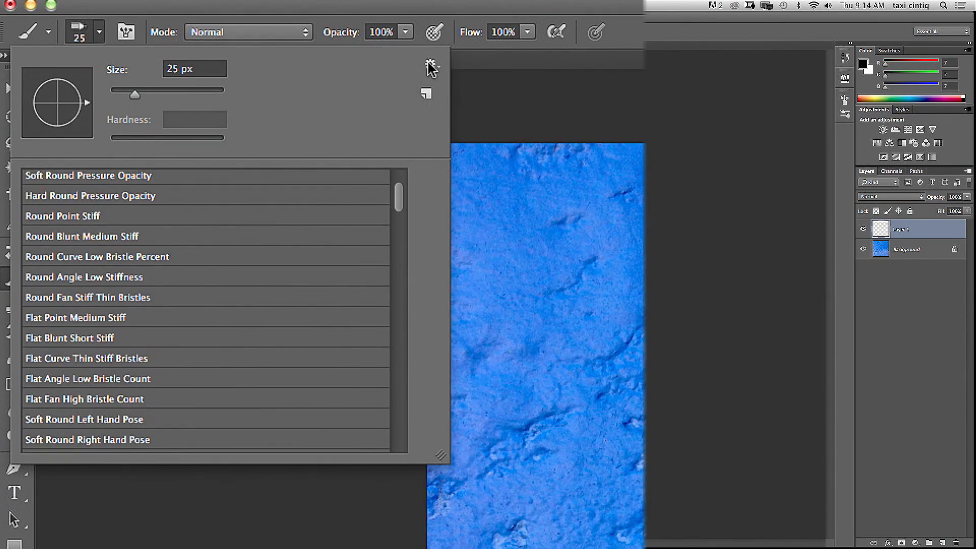
Return the brush presets to Small Thumbnail view and look over the thumbnails.
click(430, 66)
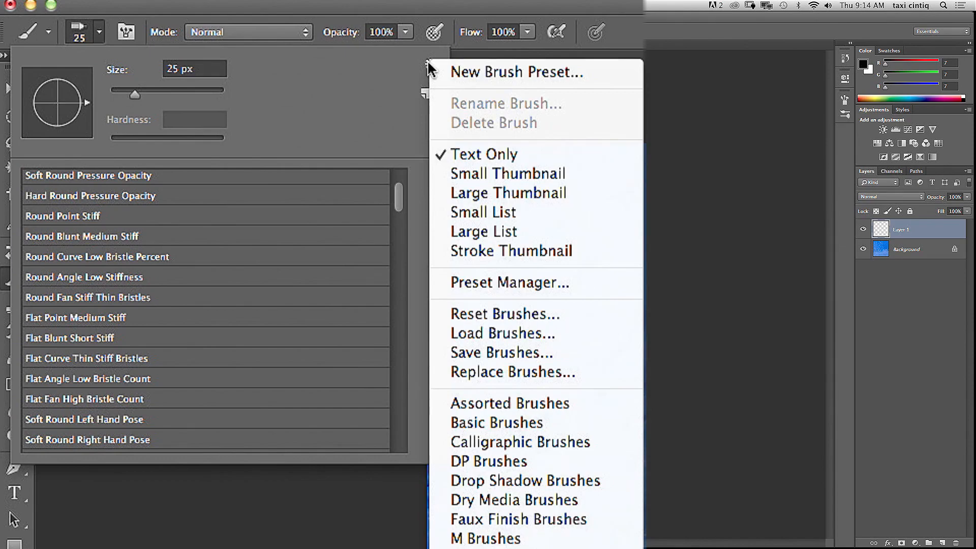
click(479, 178)
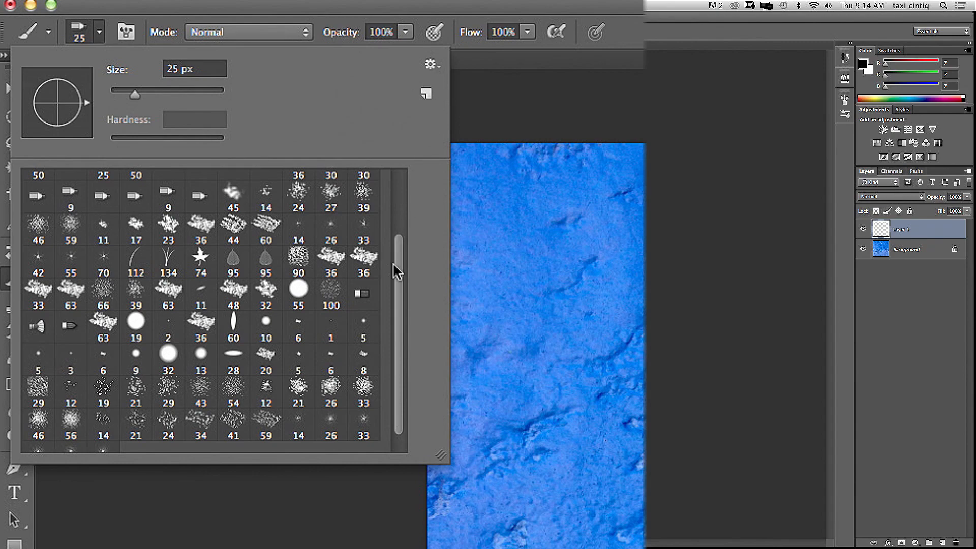
scroll(394, 264, up, 2)
scroll(394, 264, up, 3)
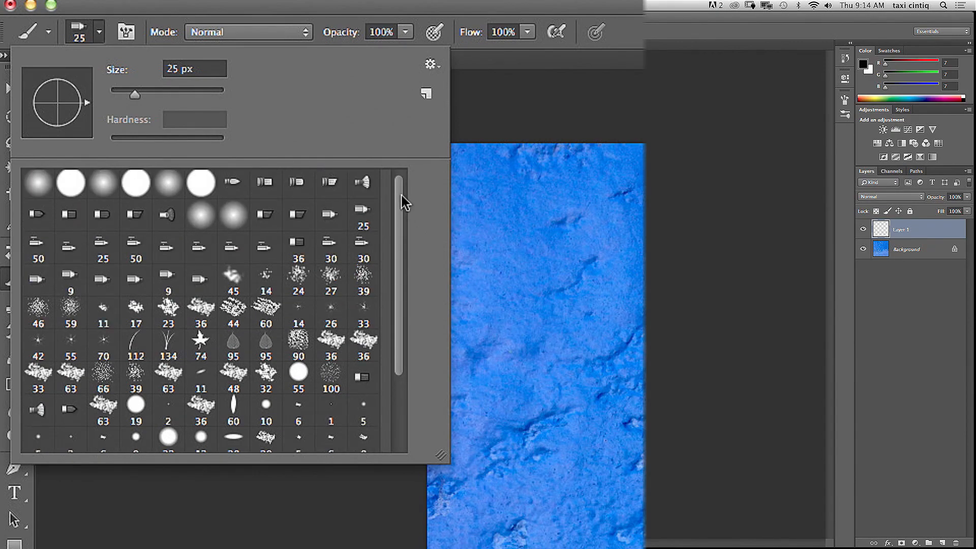
Append the Natural Brushes 2 set to the current brush presets and look through the extended list.
click(430, 67)
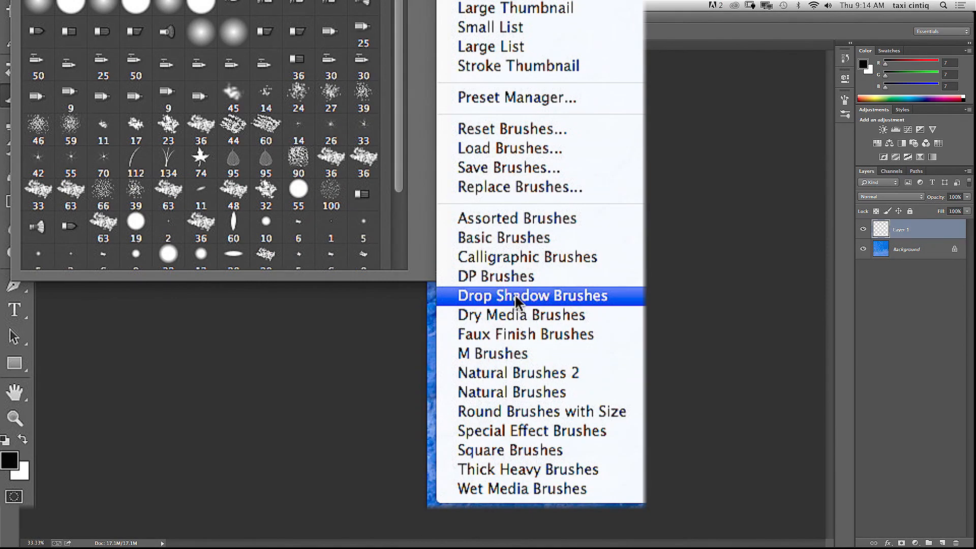
click(477, 378)
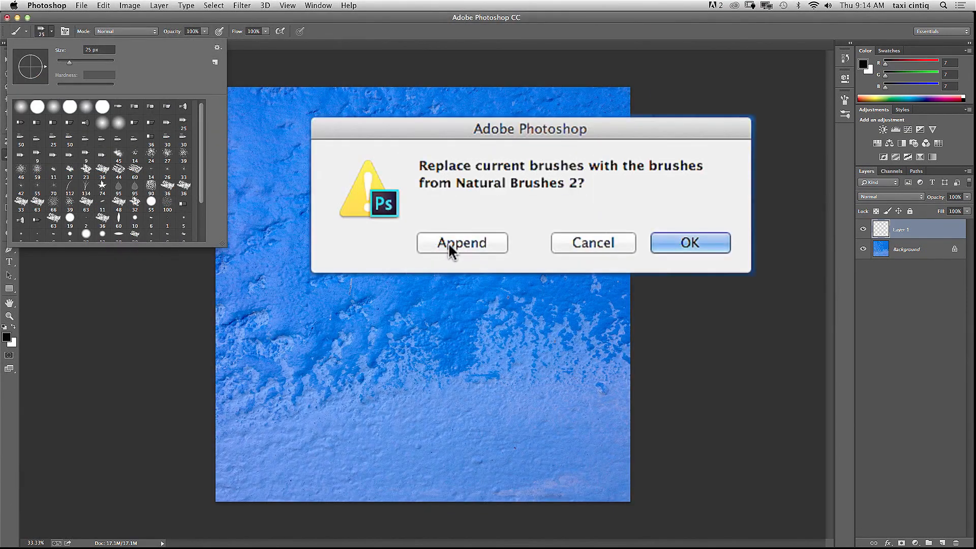
click(450, 247)
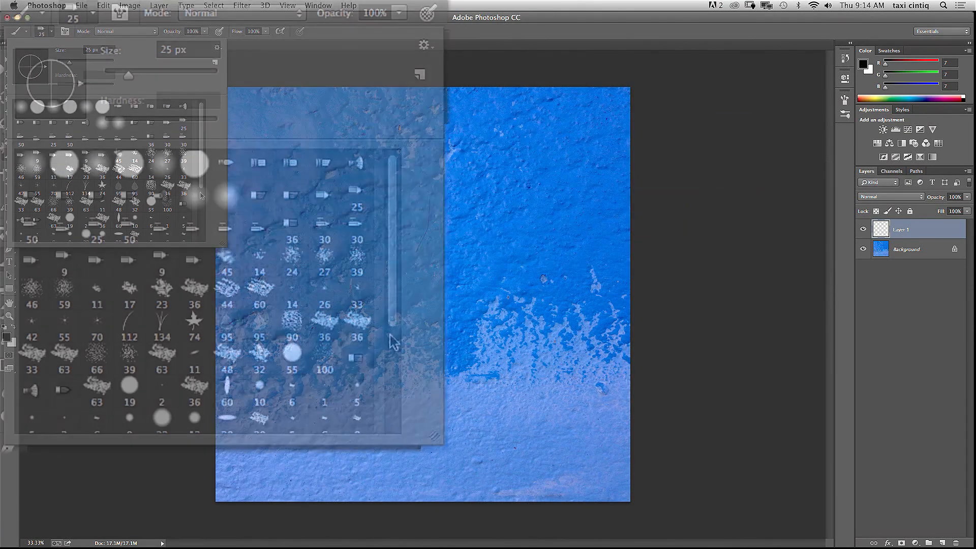
drag(390, 307, 395, 409)
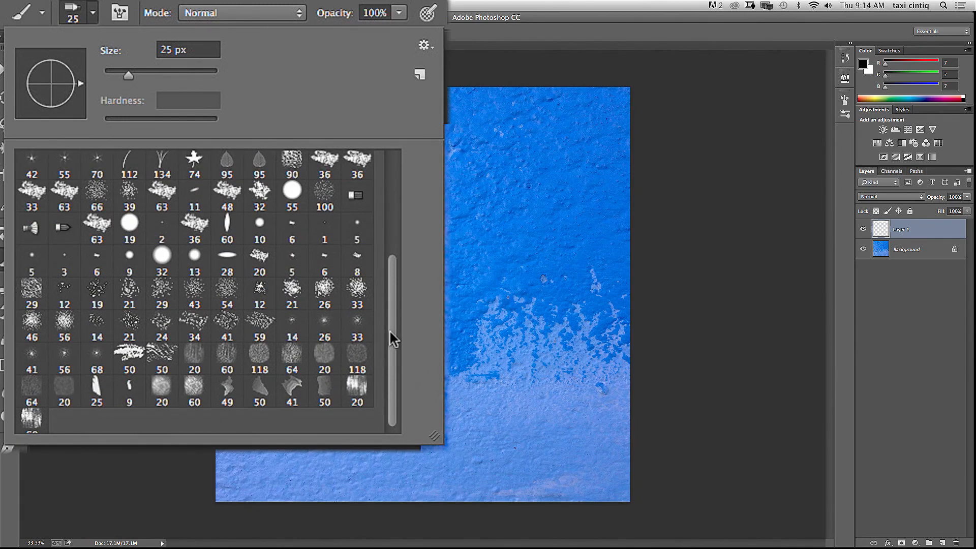
drag(392, 338, 355, 211)
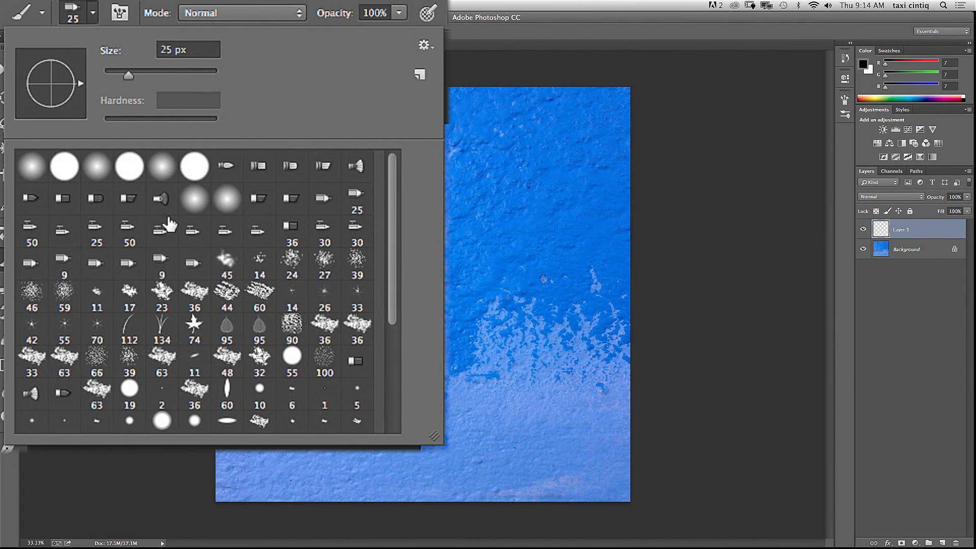
Choose the first of the two adjacent 30 px brush presets and paint speckled strokes on the wall's upper middle.
click(96, 233)
click(260, 235)
click(323, 232)
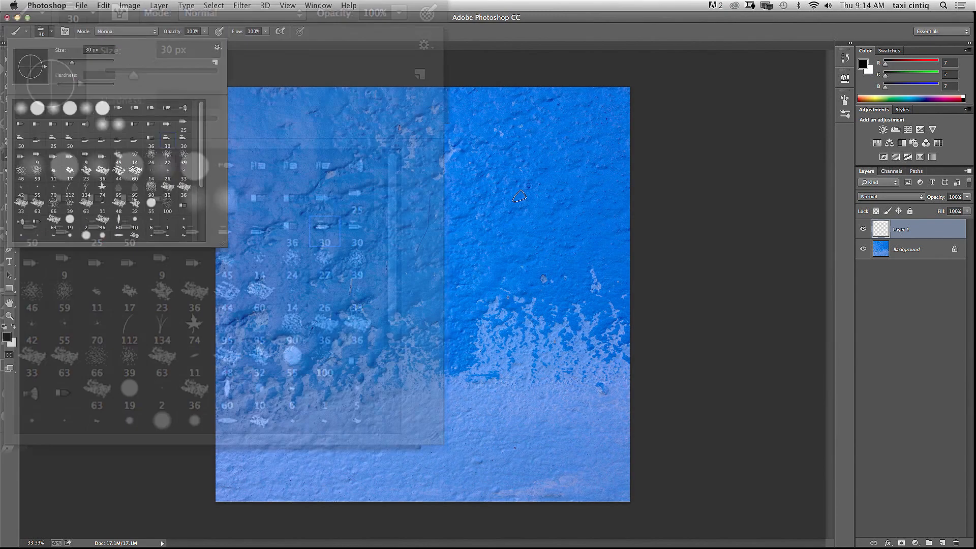
drag(402, 267, 351, 289)
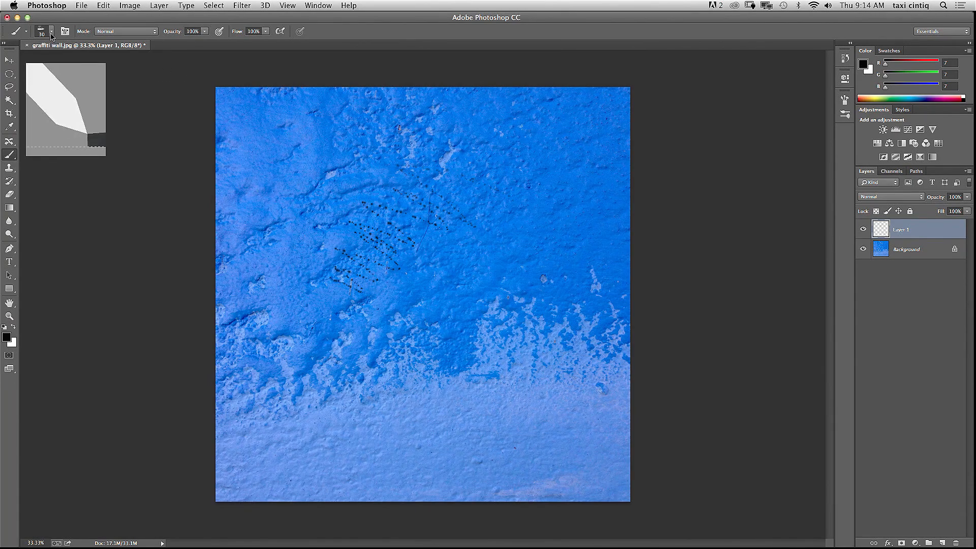
Switch to the second 30 px brush preset and paint fine dotted strokes beside the speckled ones.
click(52, 32)
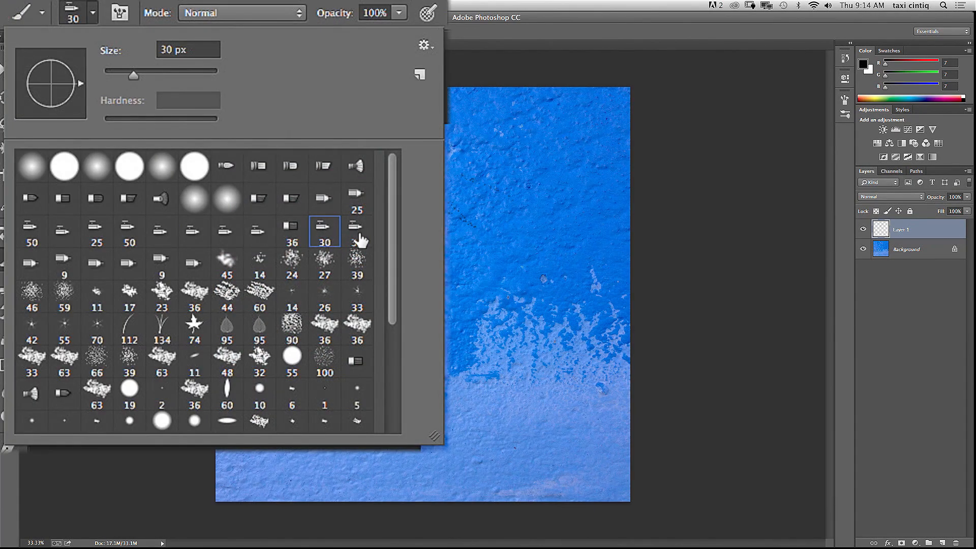
click(340, 151)
drag(285, 184, 351, 218)
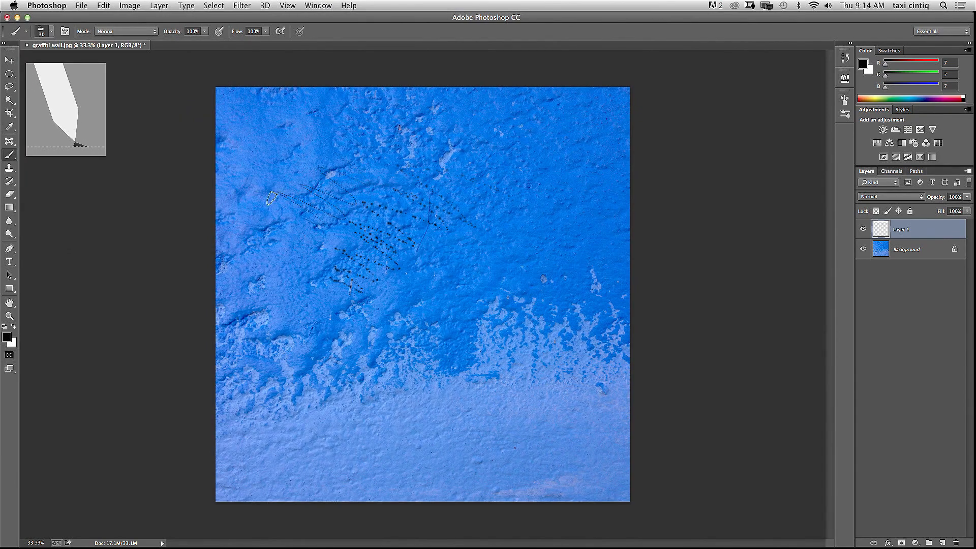
drag(267, 227, 311, 269)
Try the 25 px brush preset, and use the first 50 px preset to paint a zigzag on the wall's upper right.
click(51, 31)
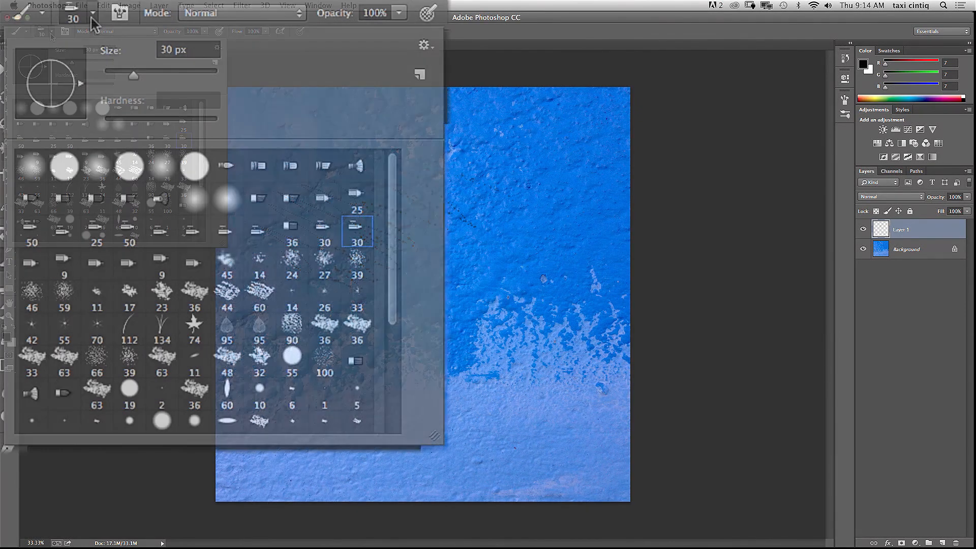
click(53, 141)
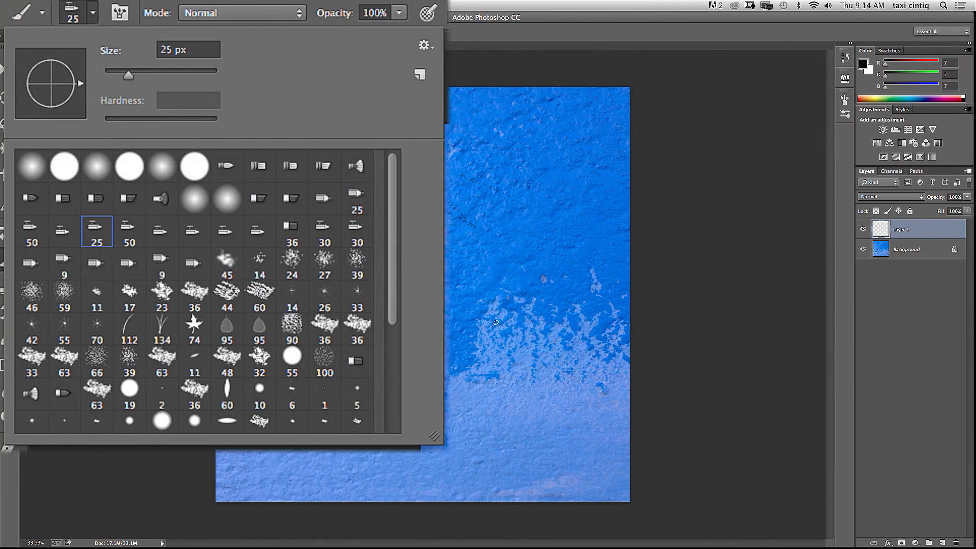
click(475, 314)
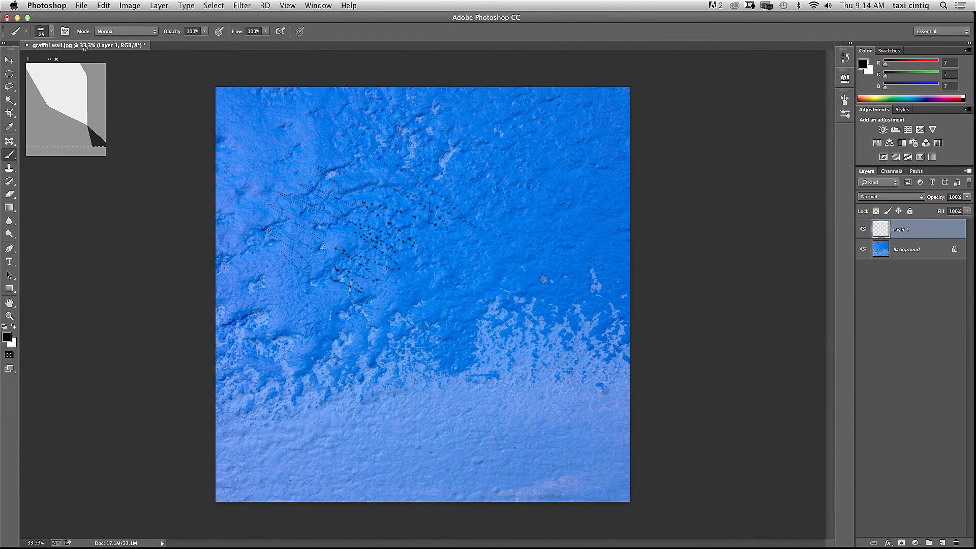
click(52, 32)
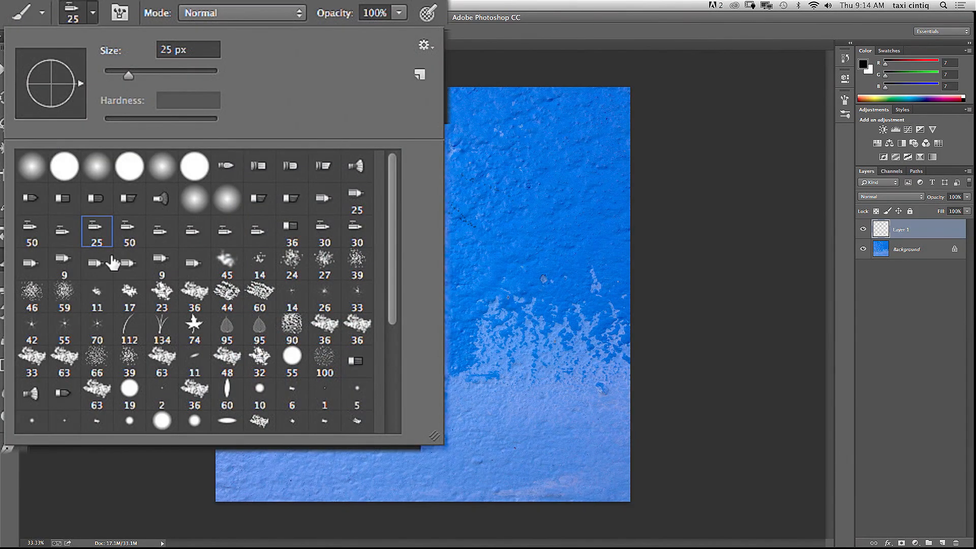
click(21, 140)
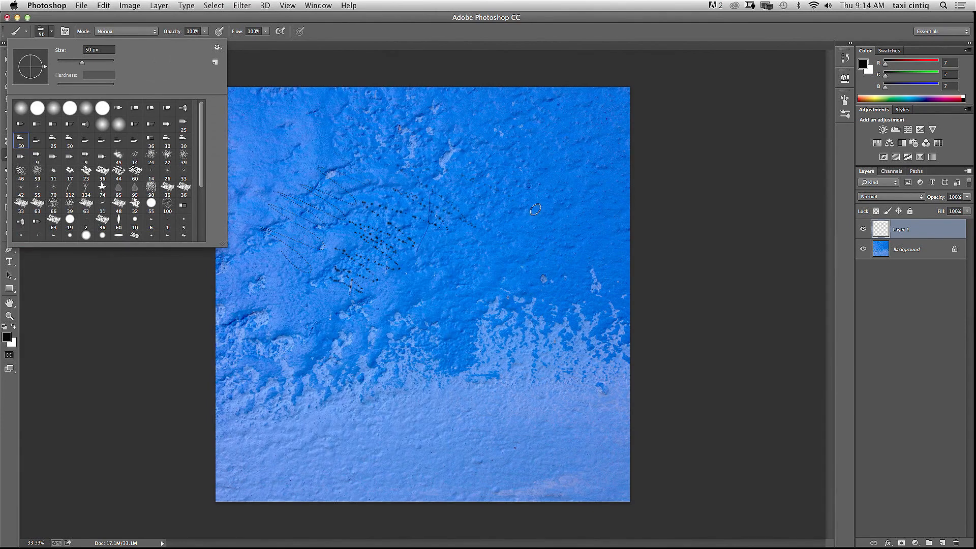
drag(511, 210, 530, 198)
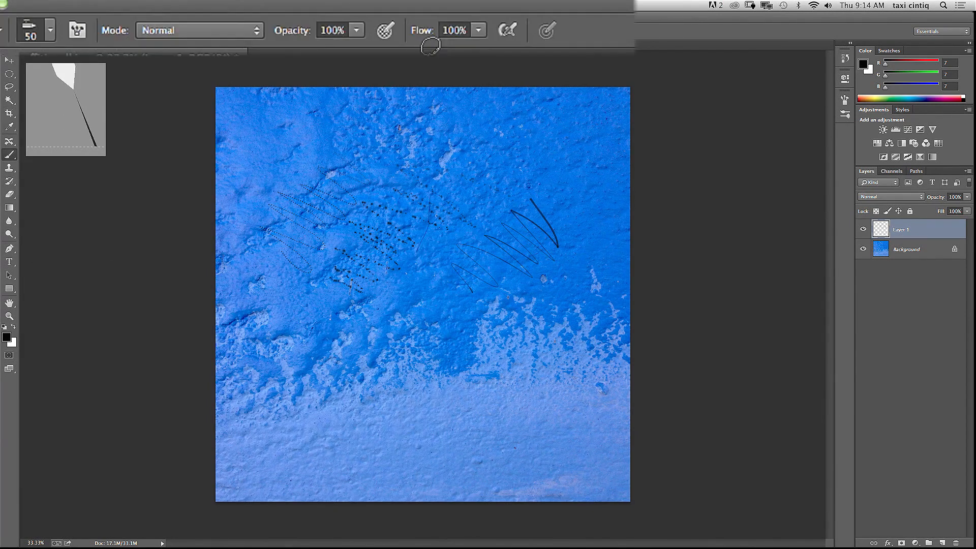
Enable pen pressure control for the brush opacity and paint a long zigzag diagonally across the middle of the wall.
click(377, 39)
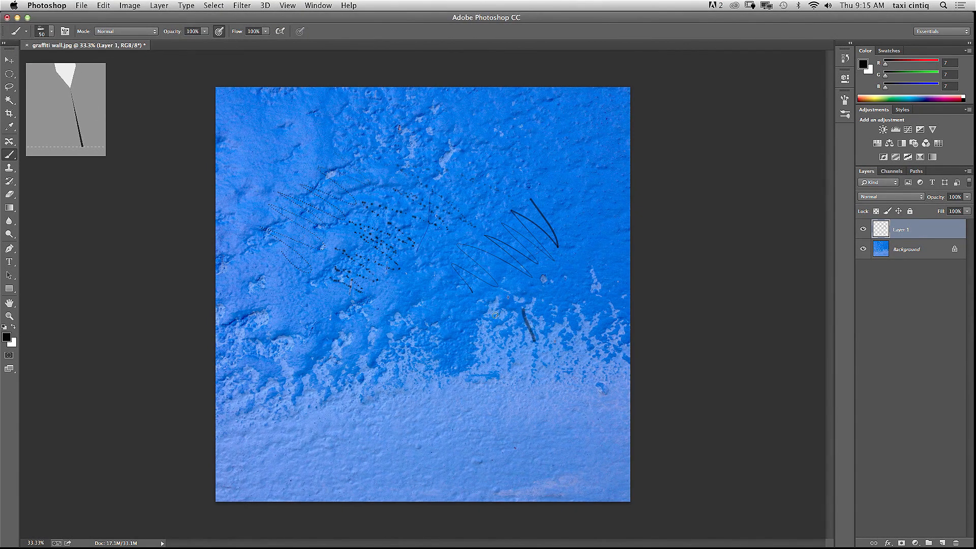
mouse_move(495, 315)
mouse_down()
mouse_move(465, 322)
mouse_move(440, 357)
mouse_up()
drag(372, 407, 293, 390)
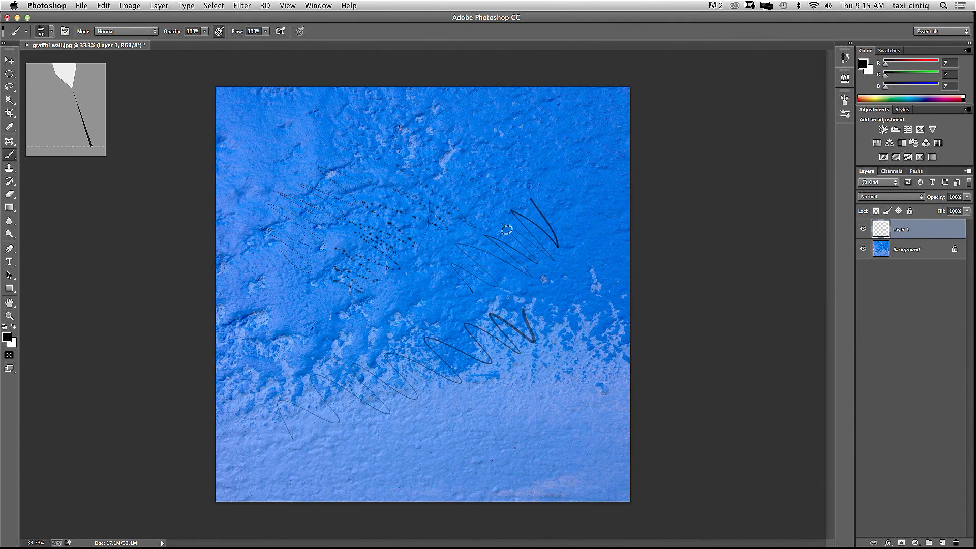
Compare brush opacity with pressure control off and on by painting several more zigzags around the wall.
click(219, 31)
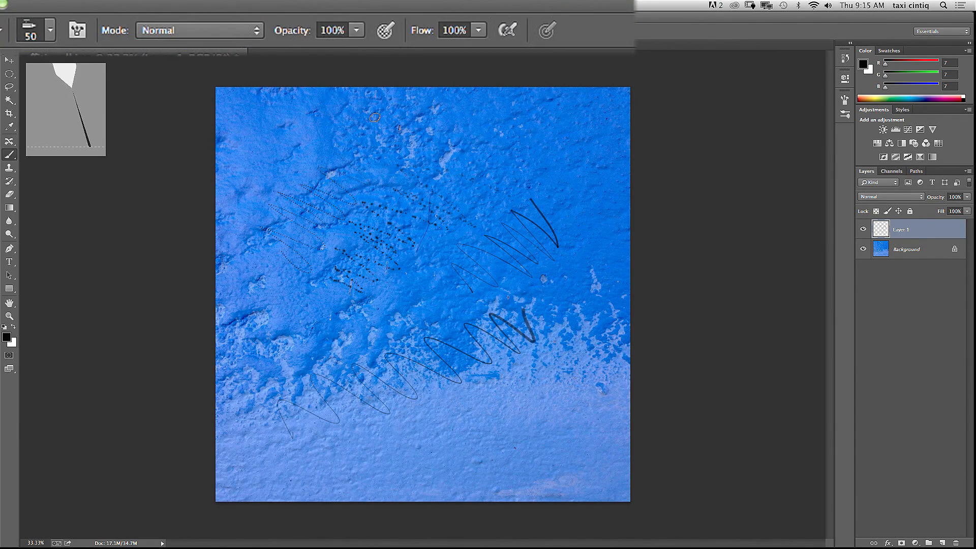
drag(507, 137, 498, 167)
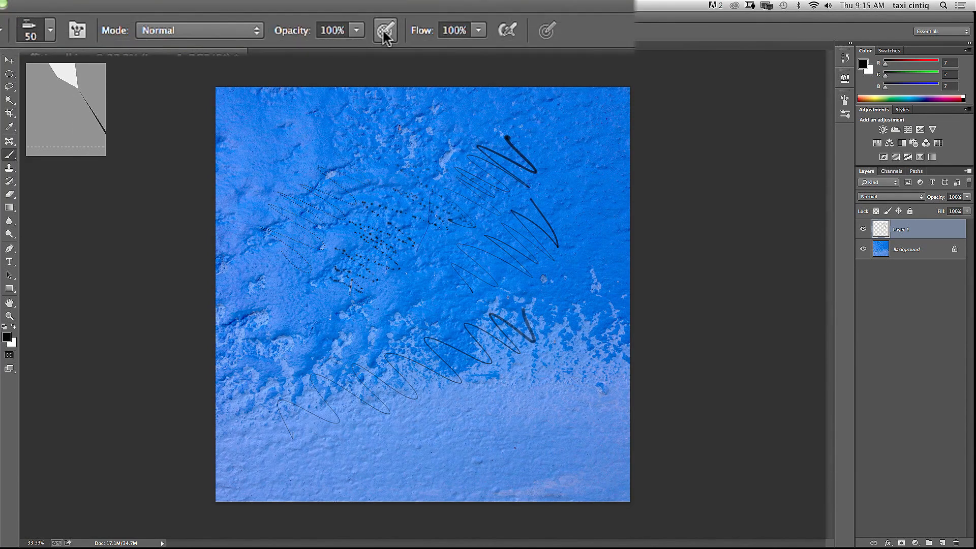
drag(316, 120, 292, 158)
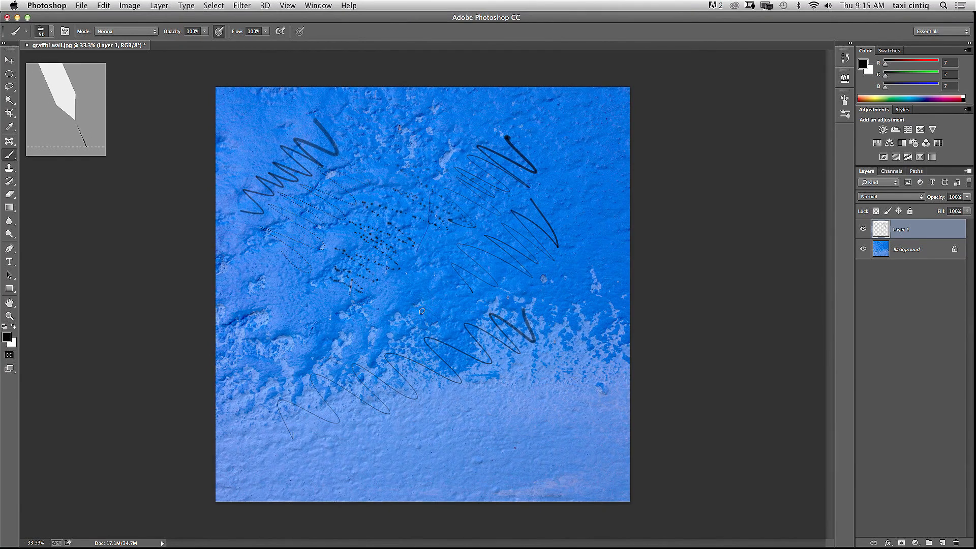
drag(421, 312, 416, 323)
mouse_move(354, 329)
mouse_down()
mouse_move(310, 329)
mouse_move(291, 313)
mouse_move(248, 374)
mouse_up()
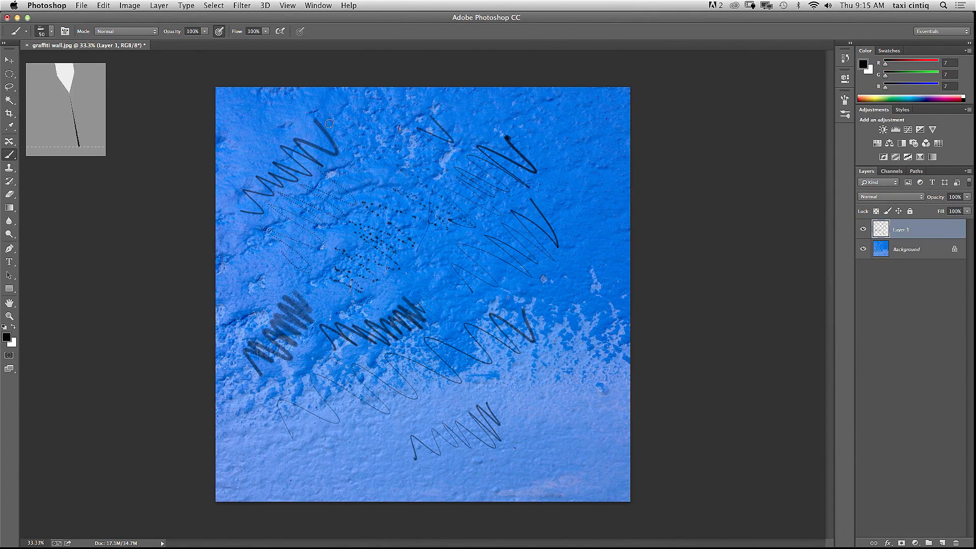
Delete Layer 1 with the test scribbles and add a new empty layer above the Background.
click(52, 32)
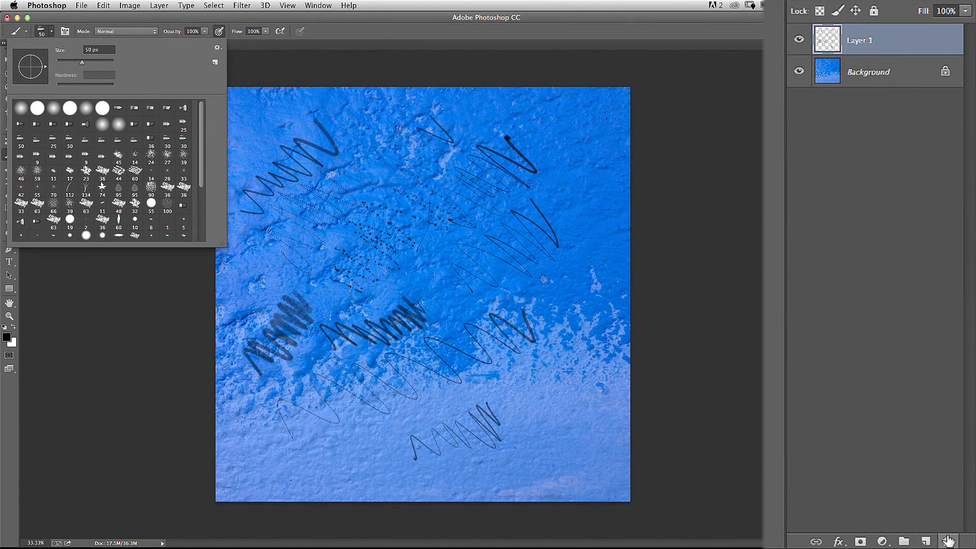
key(Return)
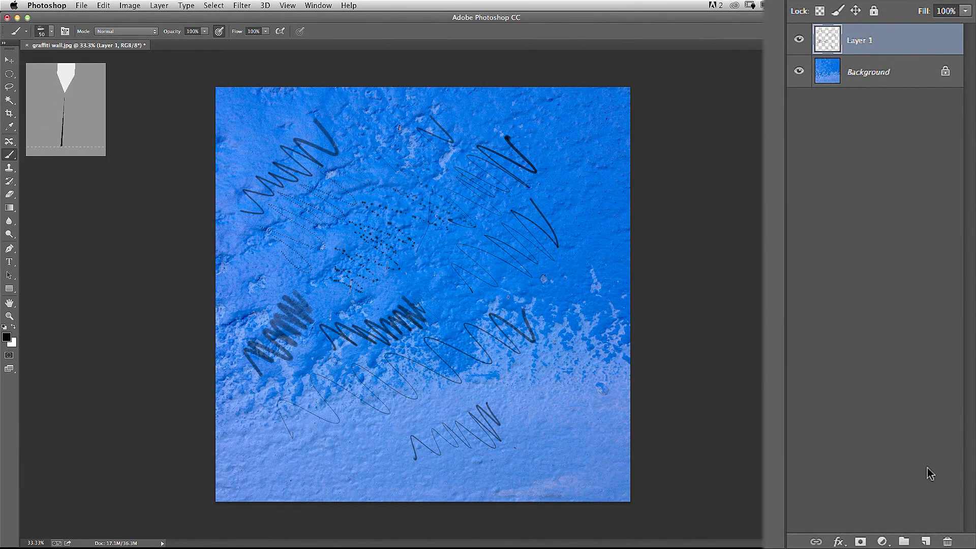
click(949, 541)
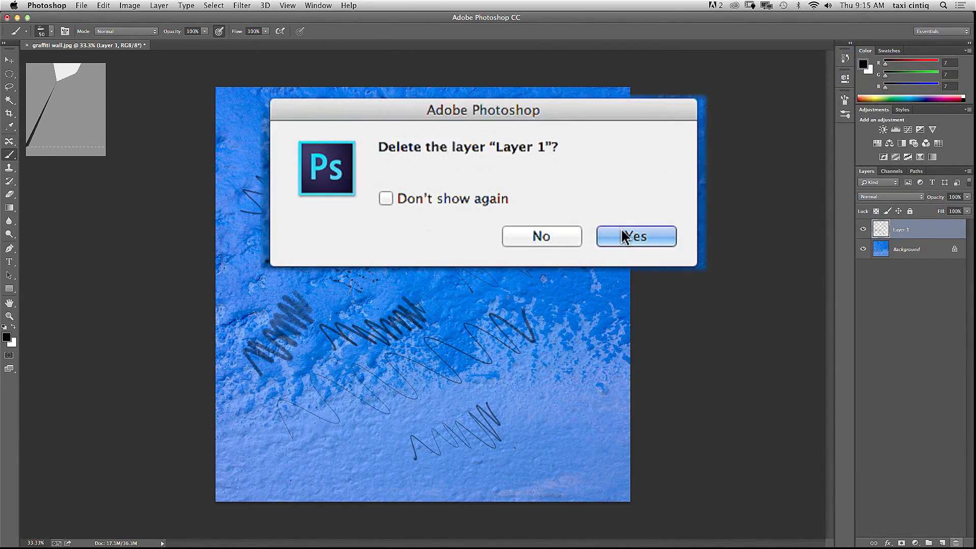
click(561, 195)
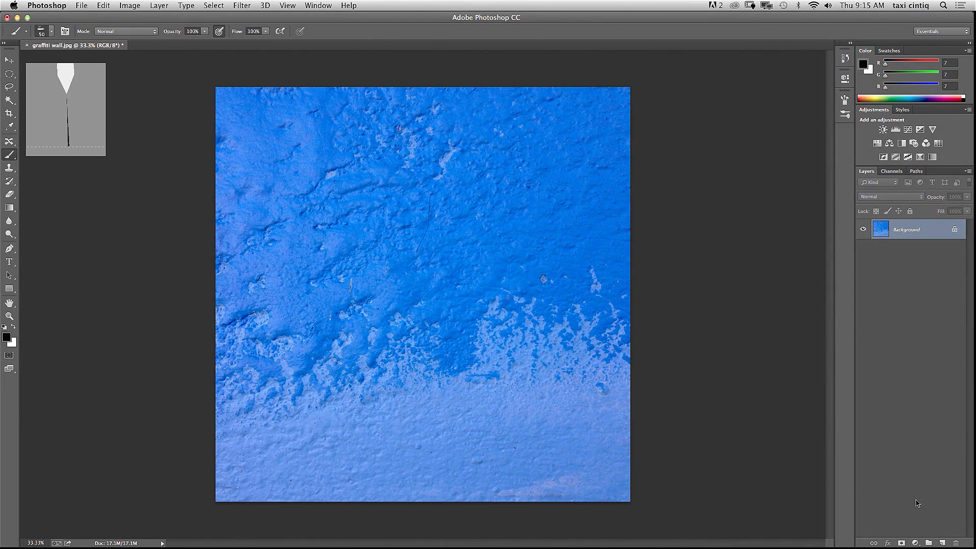
click(942, 543)
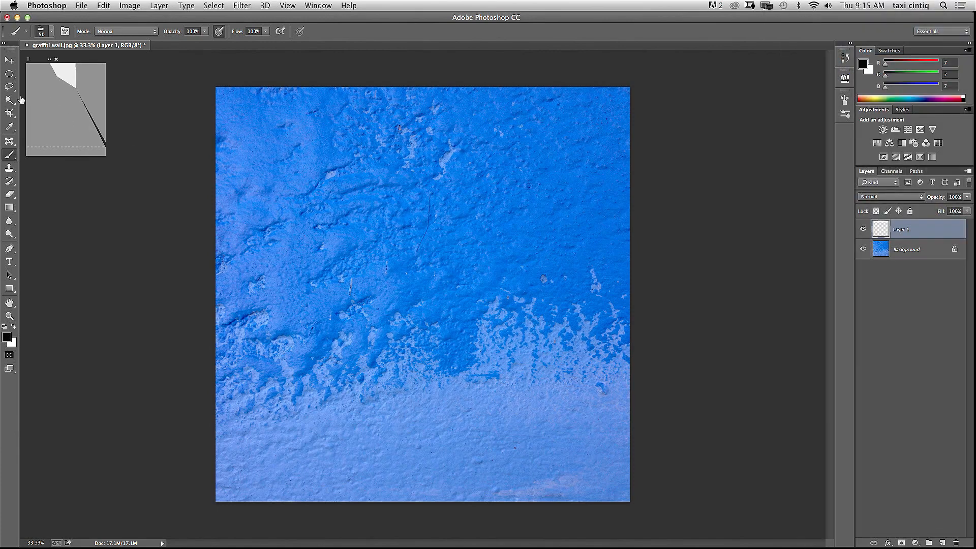
Select the 50 px erodible triangle brush preset and open the detailed brush settings.
click(51, 31)
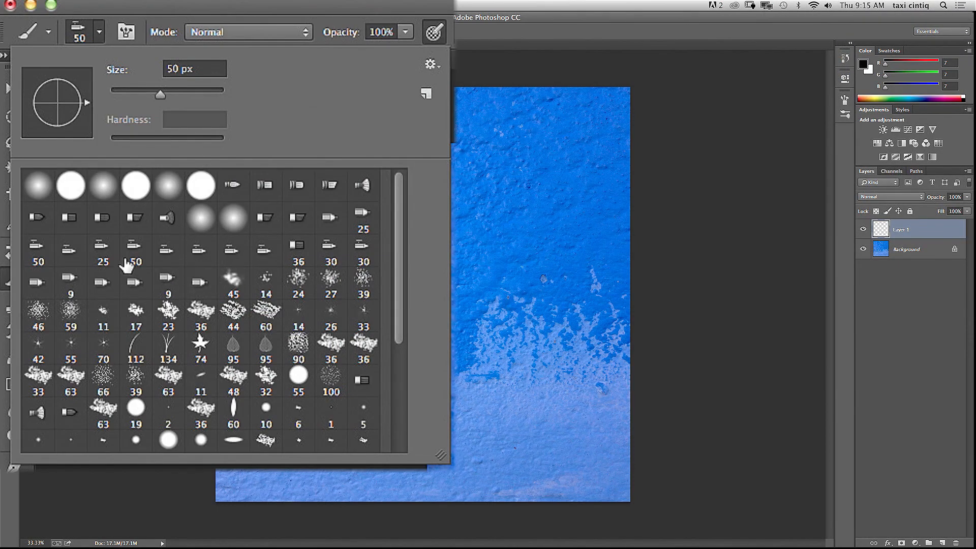
click(136, 283)
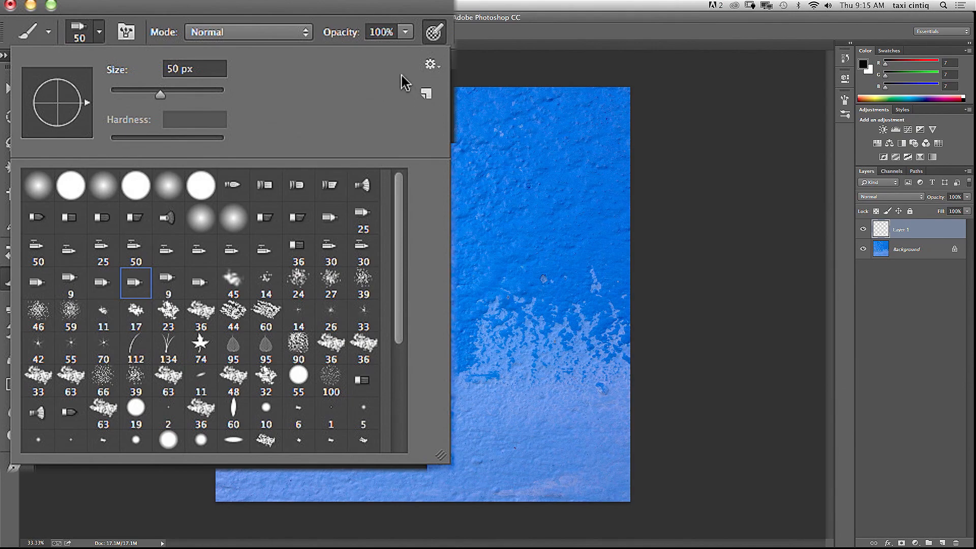
click(427, 67)
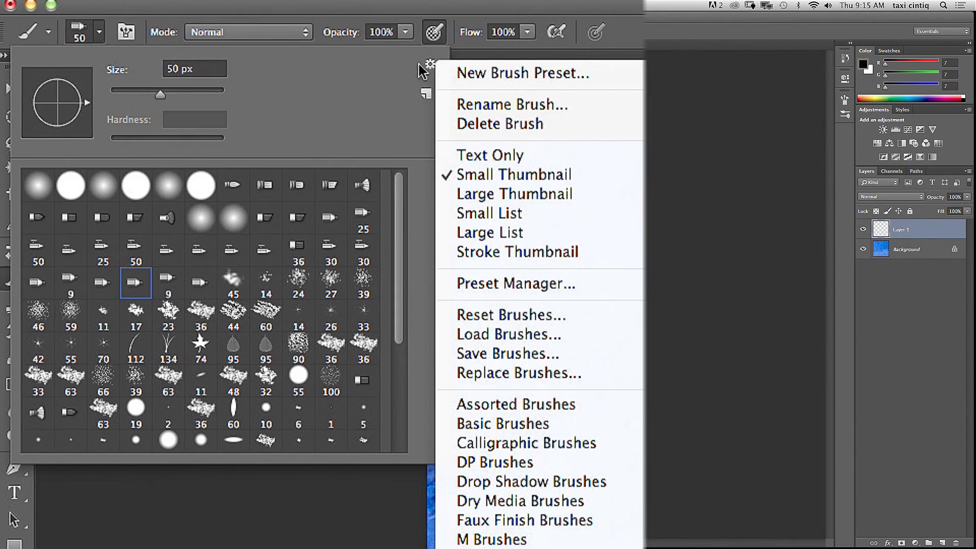
click(429, 65)
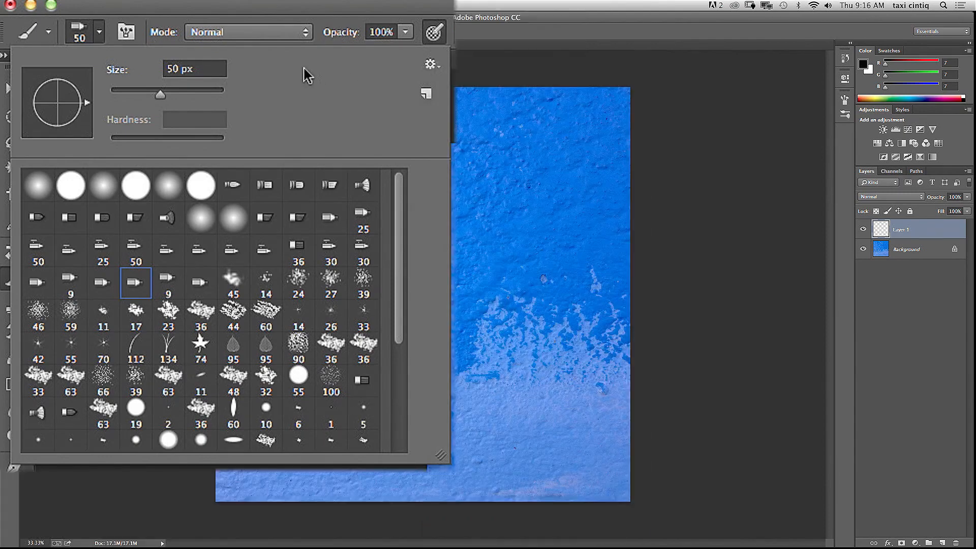
click(126, 32)
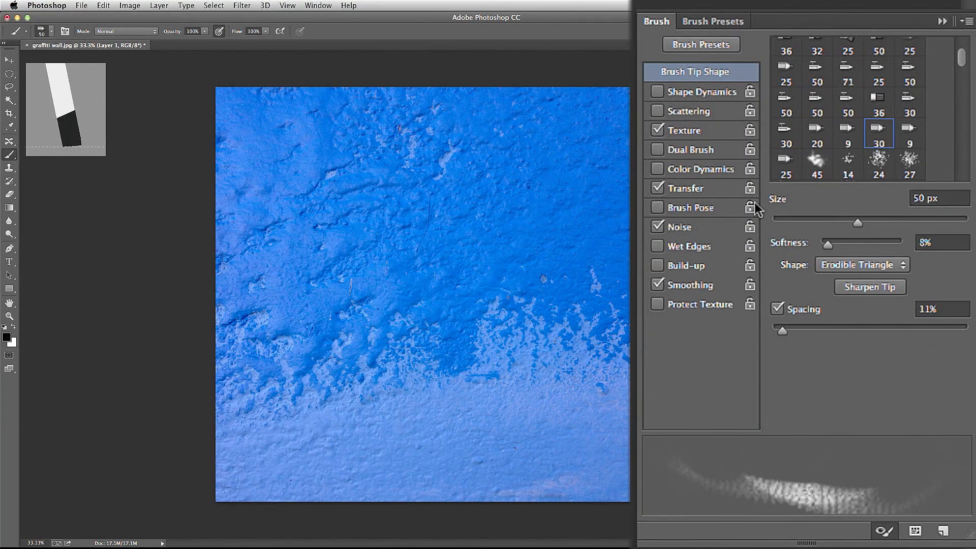
Try several erodible brush presets, choose the 9 px Erodible Point preset, and paint a zigzag on the wall's upper middle.
click(847, 129)
click(816, 130)
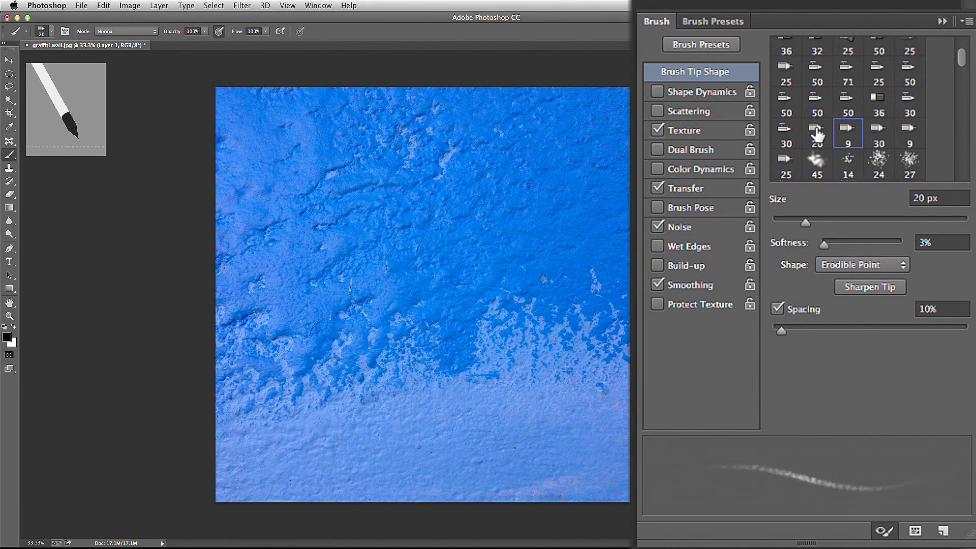
click(787, 131)
click(878, 130)
click(905, 130)
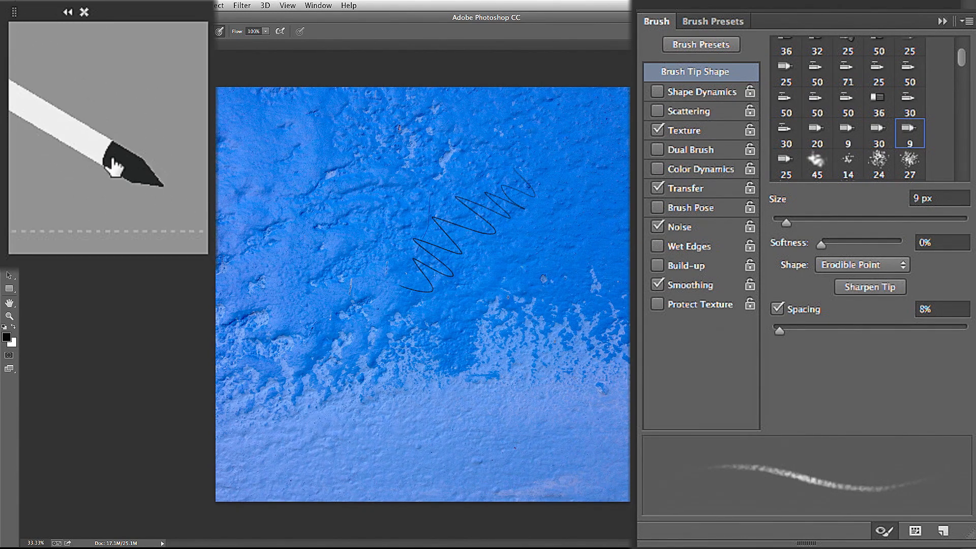
Try the Erodible Flat and Erodible Round tip shapes, then paint zigzags on the wall's left side with Erodible Square.
click(826, 265)
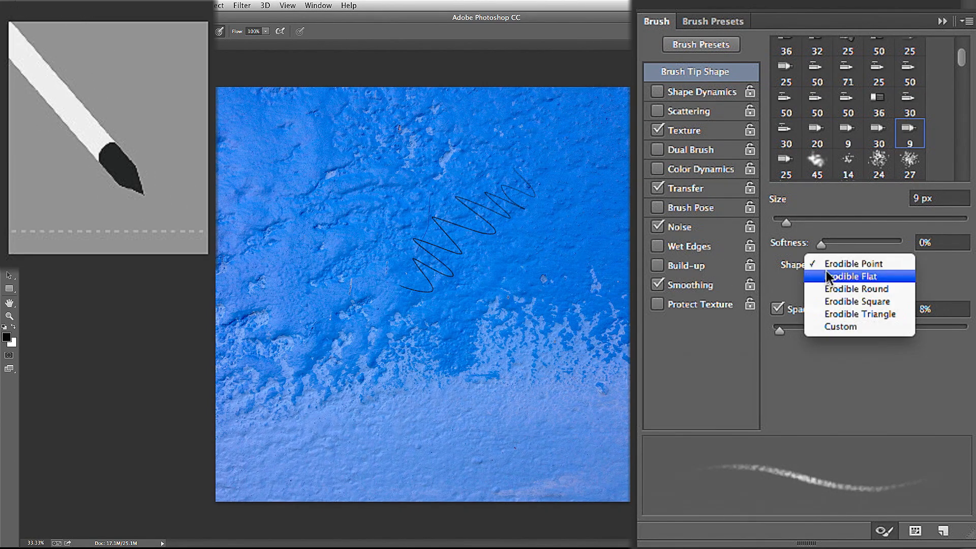
click(826, 276)
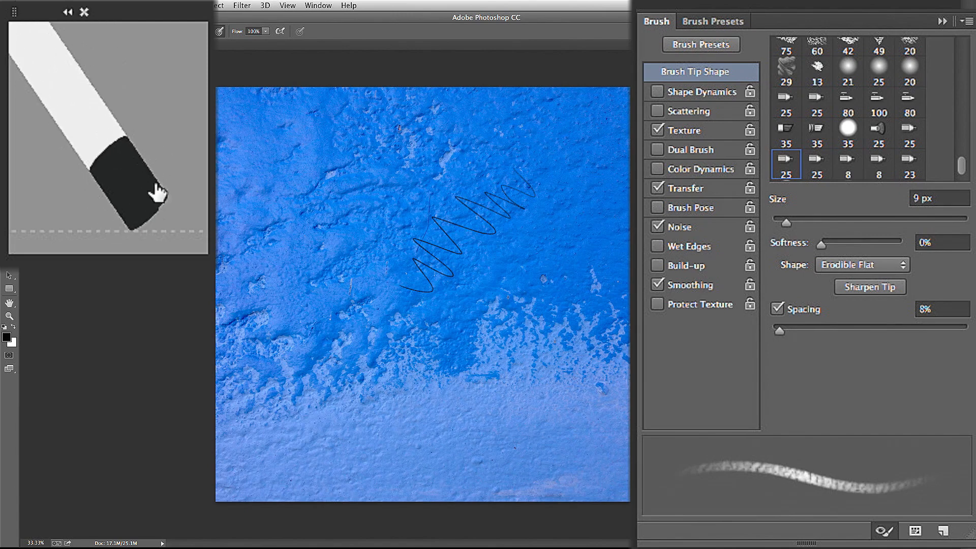
click(831, 264)
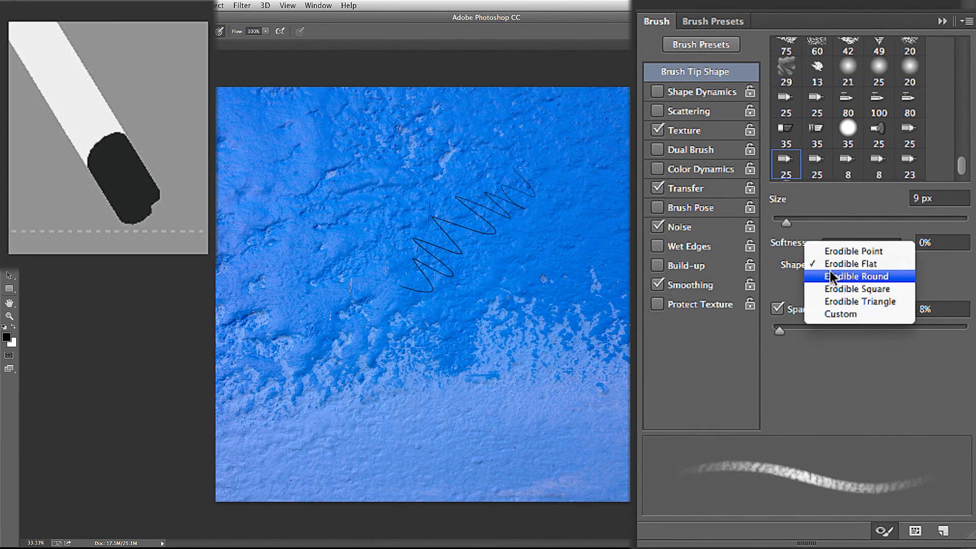
click(831, 275)
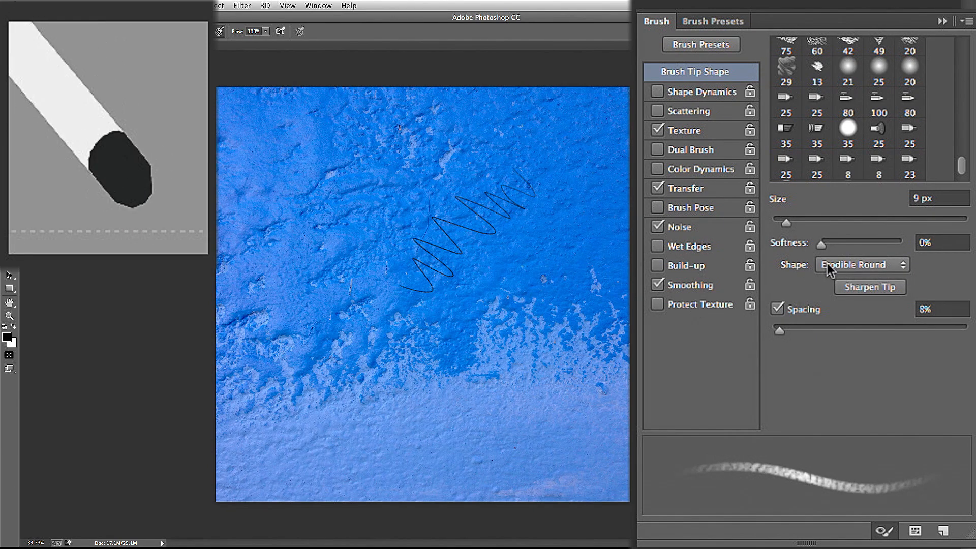
click(828, 263)
click(834, 277)
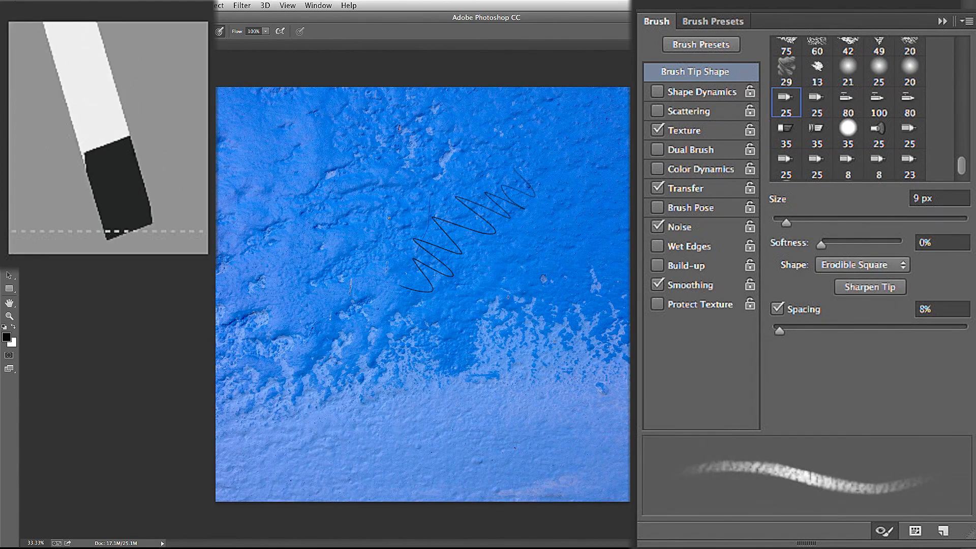
mouse_move(359, 152)
mouse_down()
mouse_move(305, 239)
mouse_move(341, 277)
mouse_up()
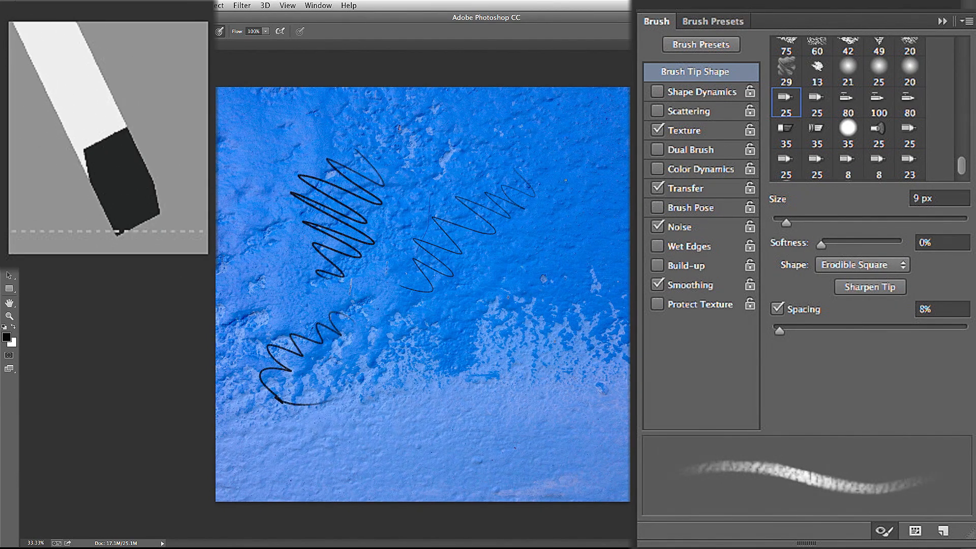
Set the brush tip shape to Erodible Point and paint several thin zigzags around the wall.
click(844, 268)
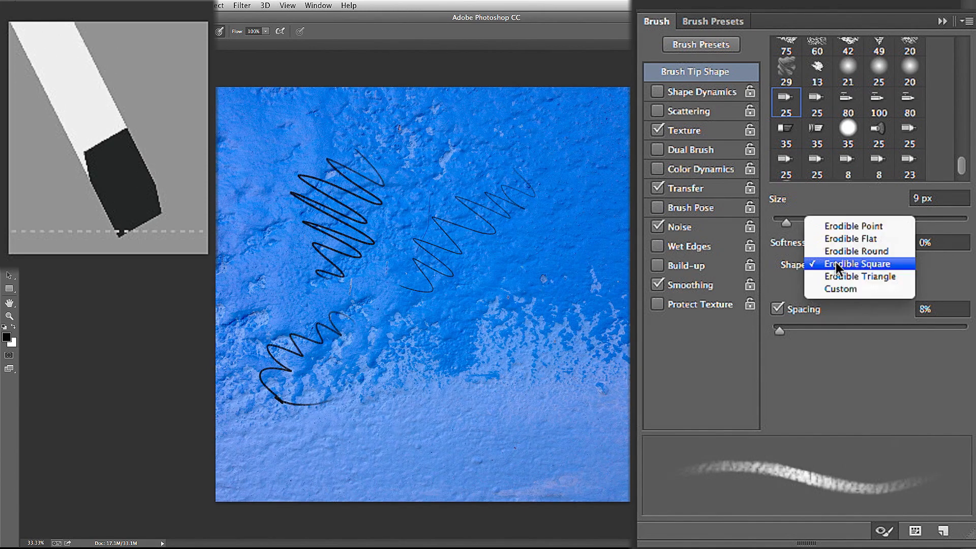
click(833, 224)
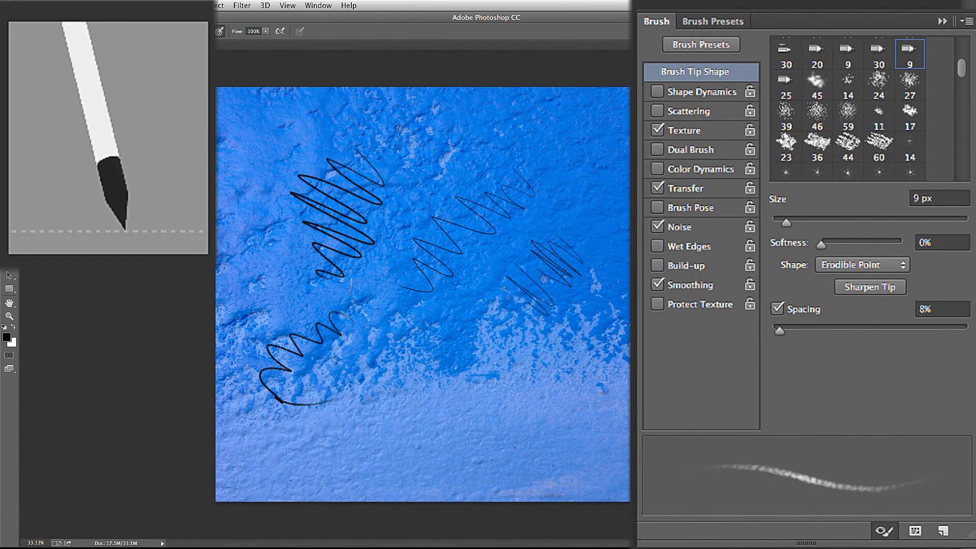
mouse_move(521, 330)
mouse_down()
mouse_move(489, 320)
mouse_move(492, 339)
mouse_up()
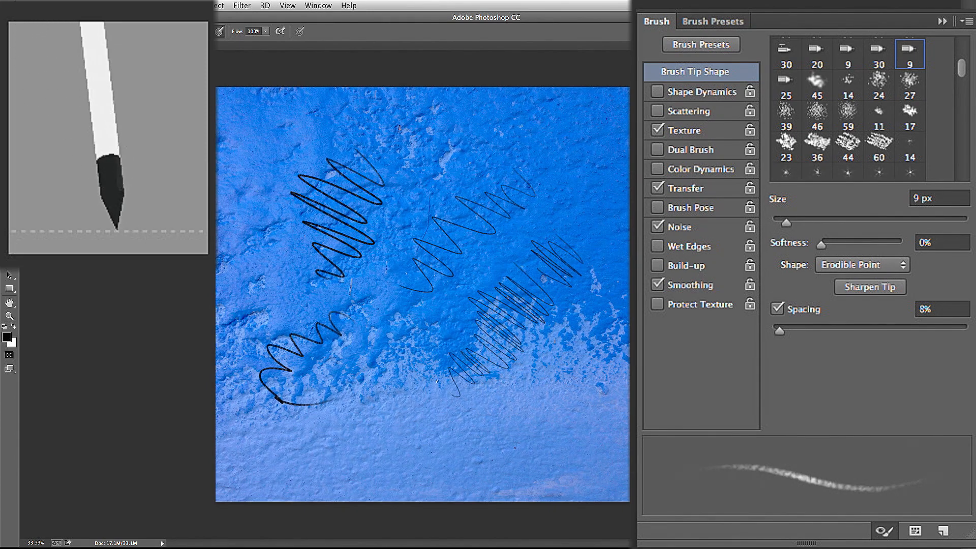
drag(411, 145, 437, 192)
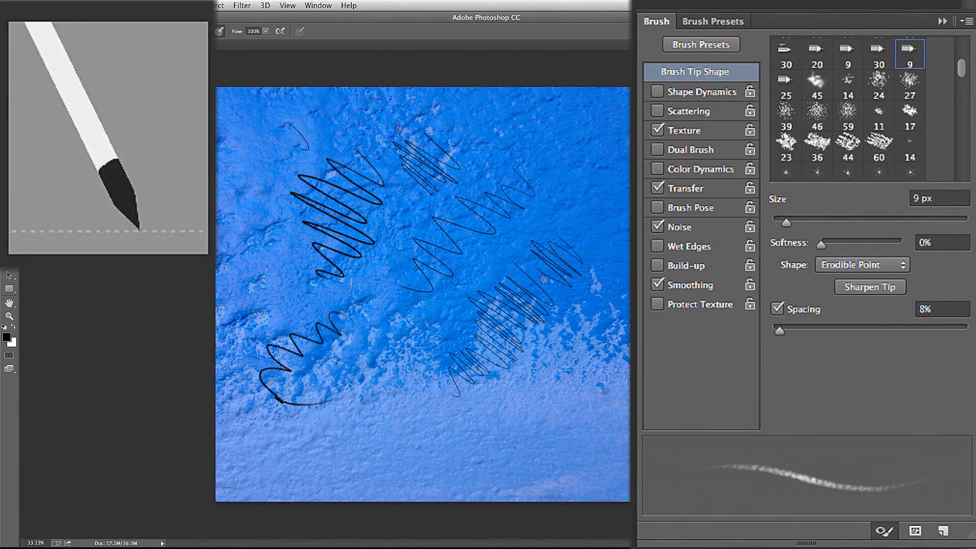
mouse_move(272, 138)
mouse_down()
mouse_move(279, 166)
mouse_move(269, 197)
mouse_up()
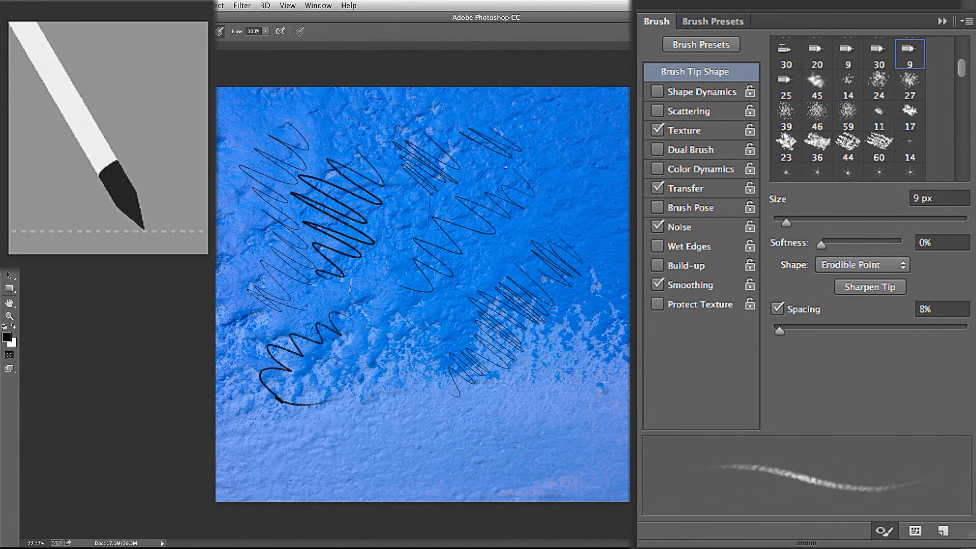
mouse_move(506, 167)
mouse_down()
mouse_move(463, 152)
mouse_move(502, 211)
mouse_move(432, 231)
mouse_move(391, 298)
mouse_up()
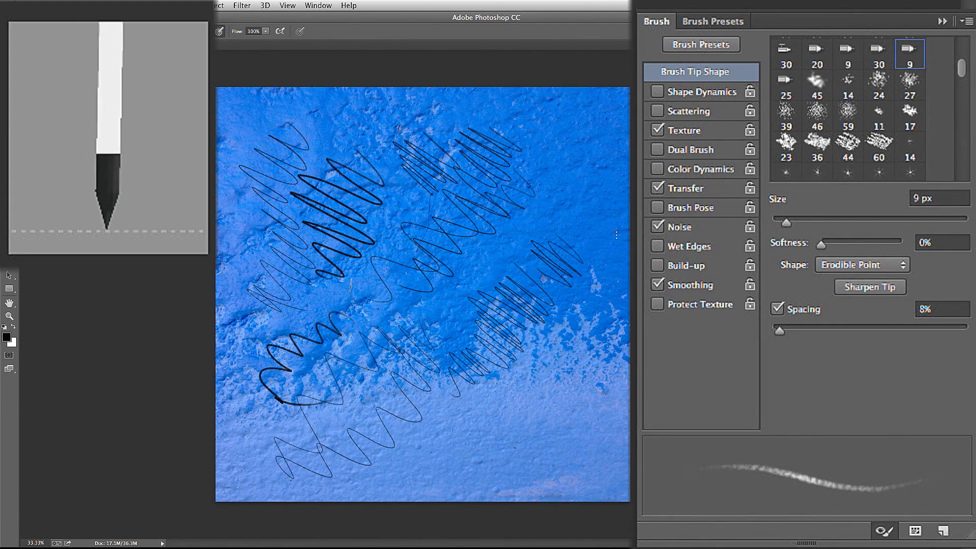
Sharpen the worn erodible tip and pick the neighbouring 30 px brush preset.
click(842, 288)
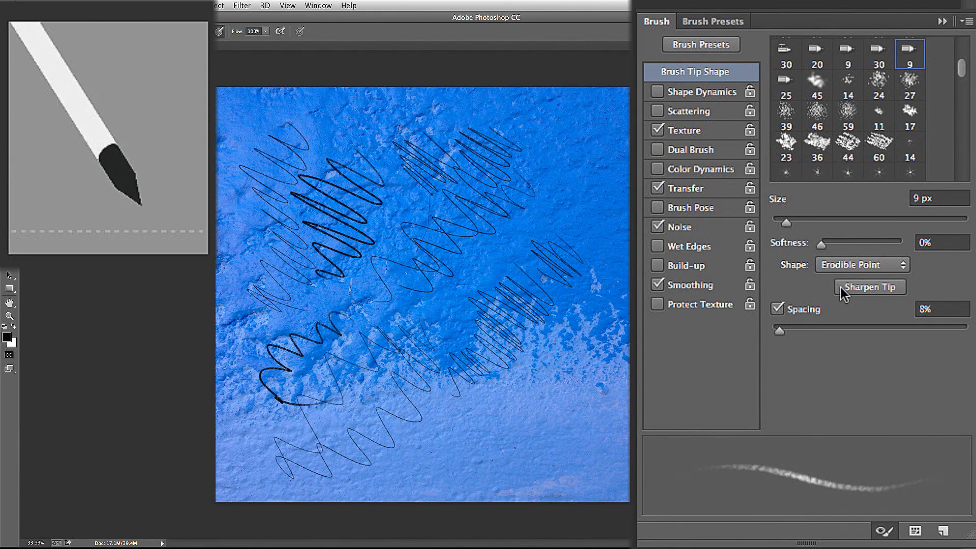
click(852, 285)
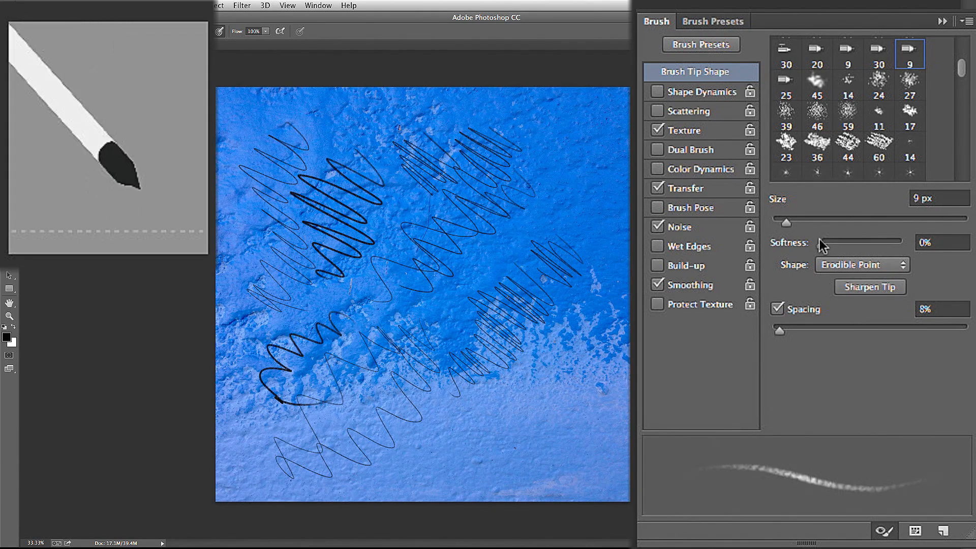
click(874, 52)
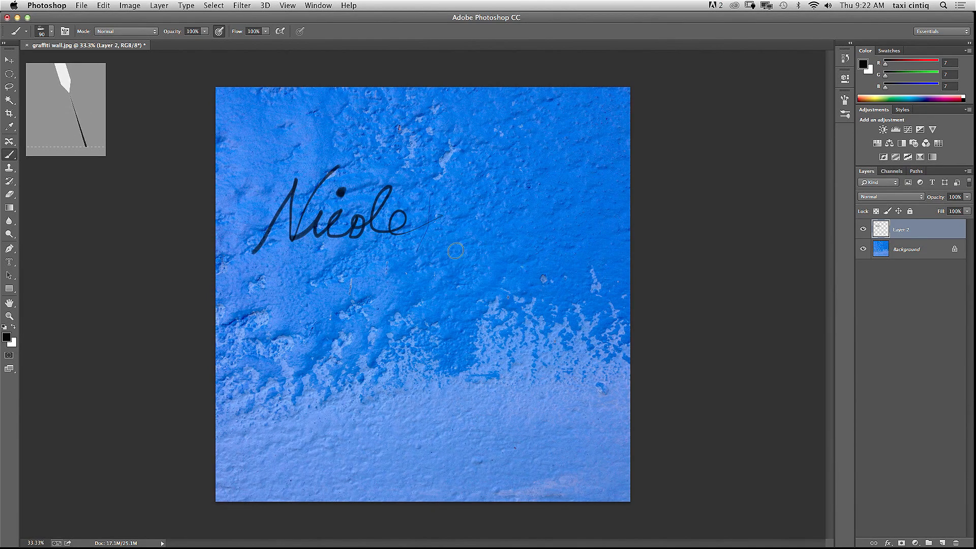
Delete Layer 2 with the handwritten name and add a new empty layer above the Background.
key(Delete)
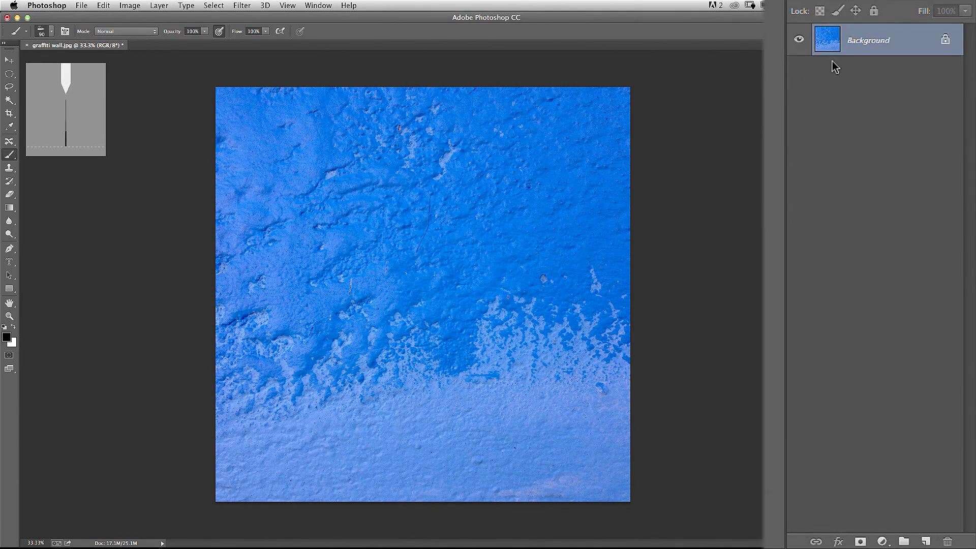
click(925, 542)
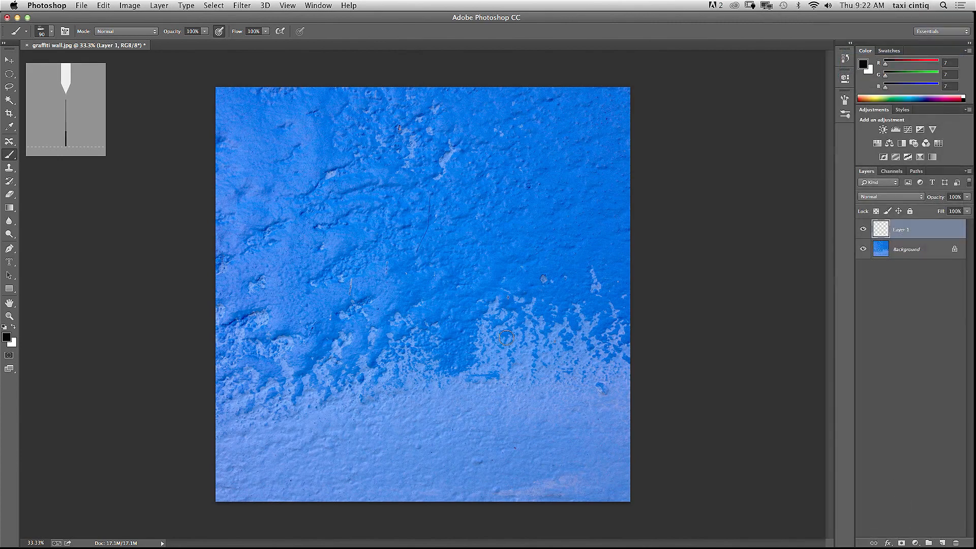
Choose the Horizontal Type Mask Tool and set its font to Blackoak Std.
click(9, 263)
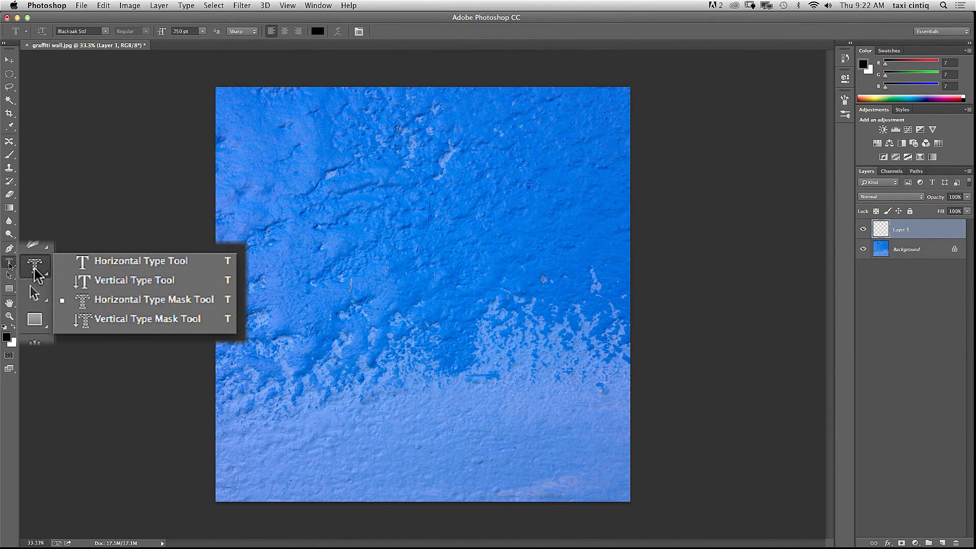
click(91, 304)
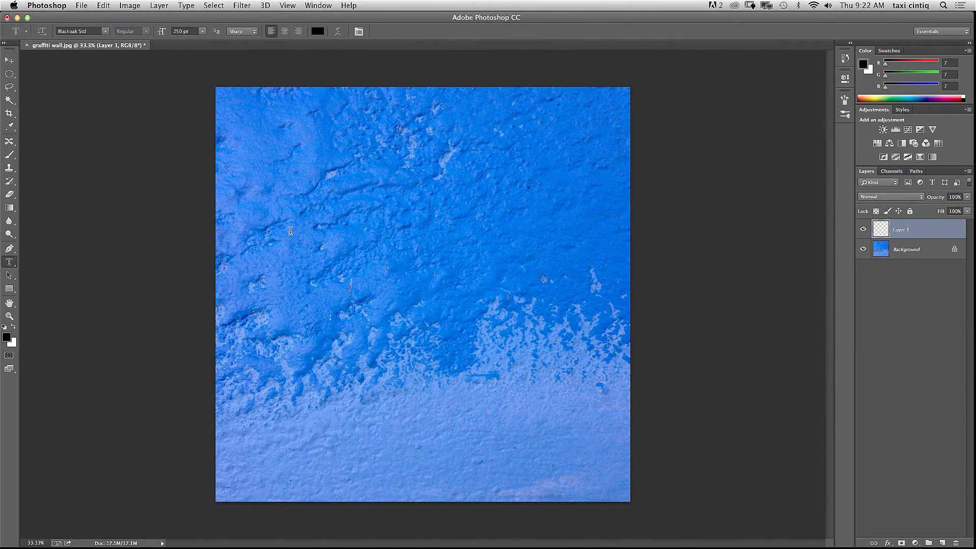
click(105, 31)
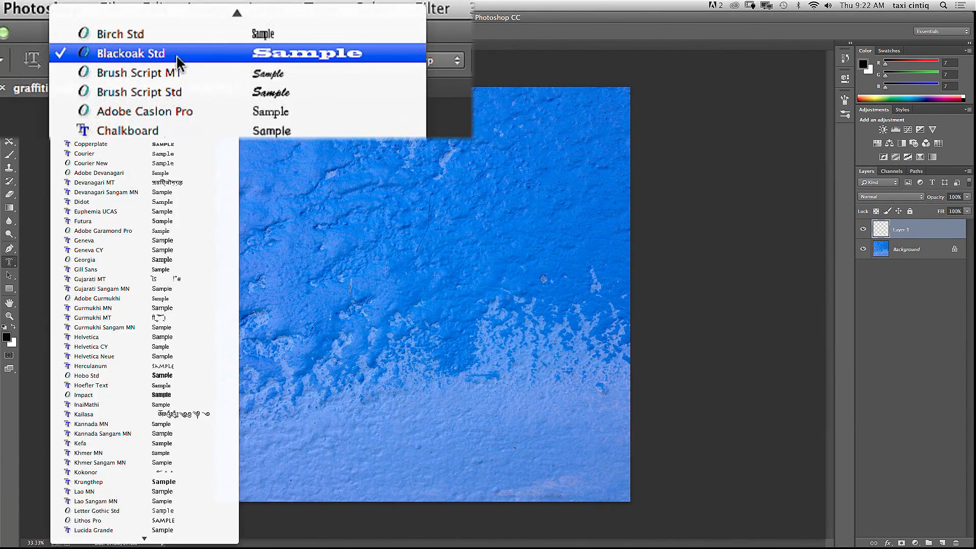
click(159, 56)
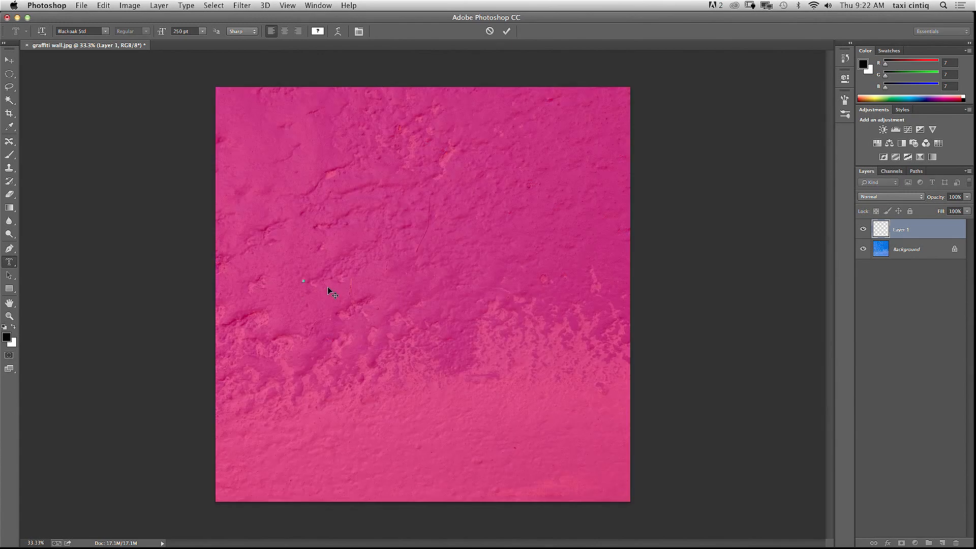
Enter the first name as mask text across the middle of the wall and commit it as a selection.
text(S)
text(Ni)
text(col)
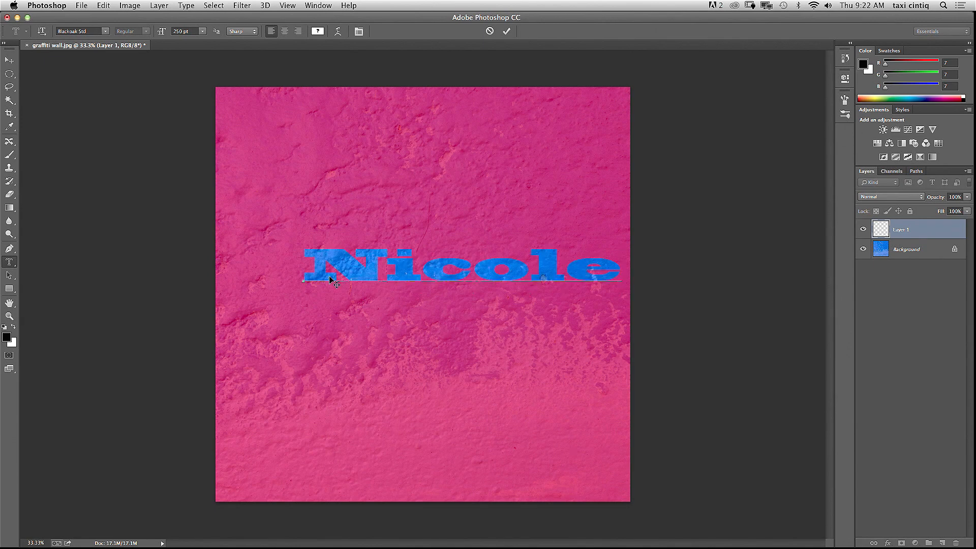
click(506, 32)
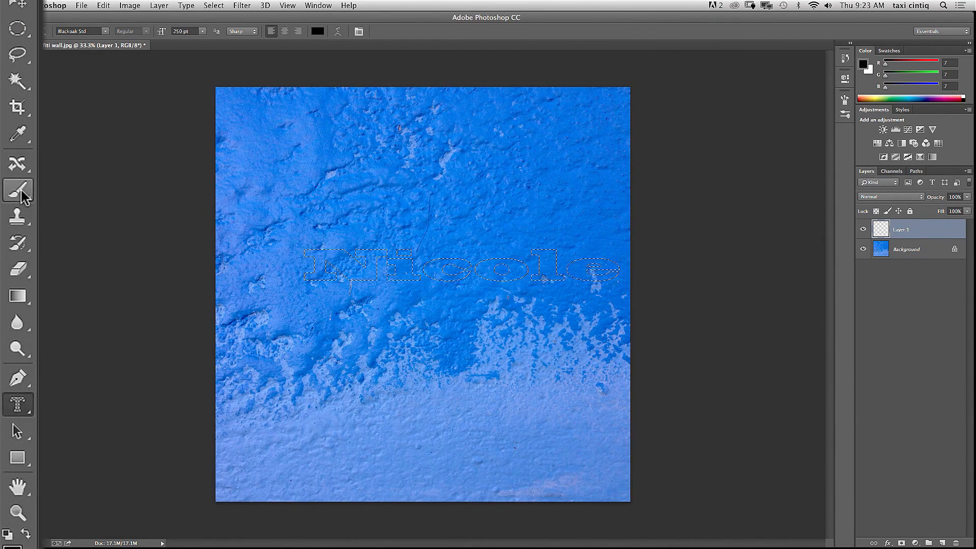
Switch to the Brush tool and set the current brush's size to 102 px.
click(10, 155)
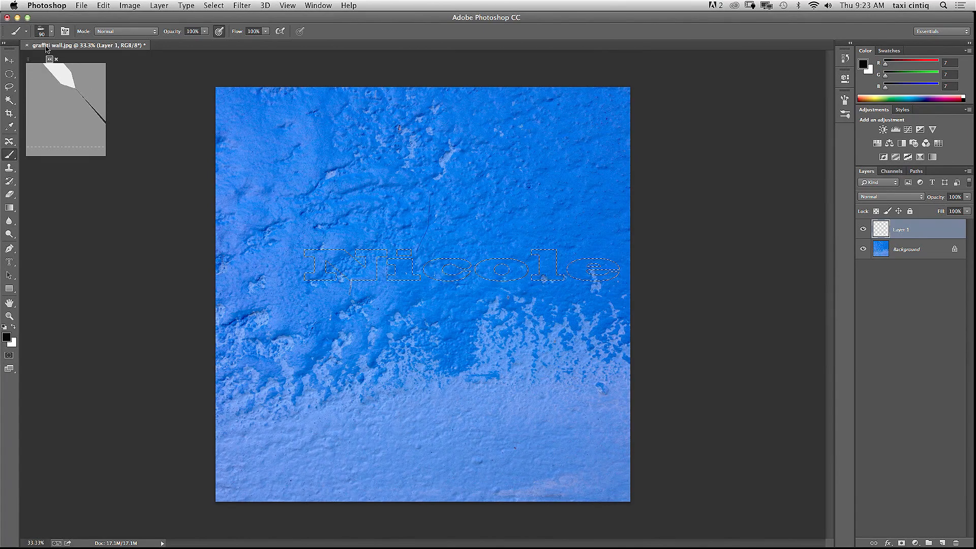
click(51, 31)
drag(201, 97, 218, 97)
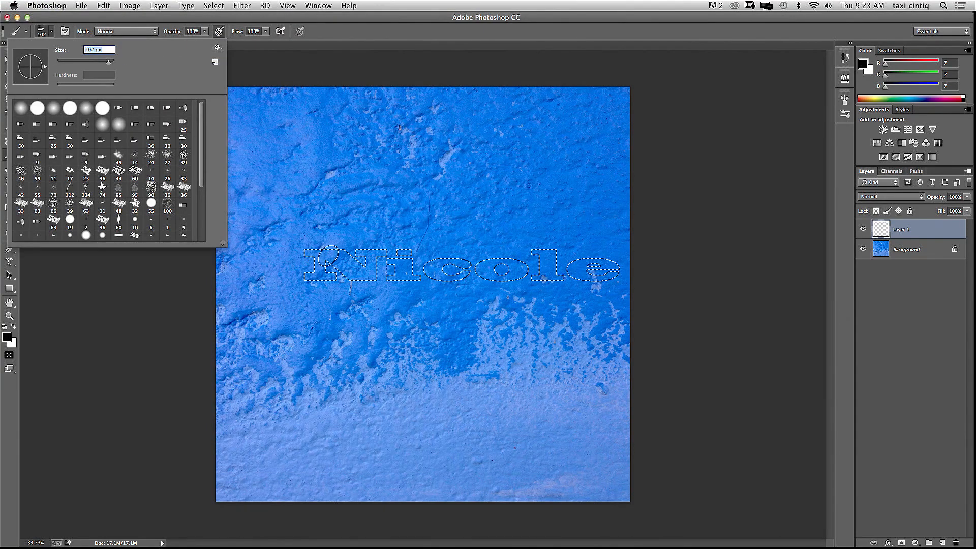
Paint black strokes over all the letters inside the text-shaped selection and deselect it.
click(330, 254)
mouse_move(312, 254)
mouse_down()
mouse_move(335, 282)
mouse_move(301, 273)
mouse_move(331, 280)
mouse_move(339, 251)
mouse_move(273, 307)
mouse_move(301, 305)
mouse_move(306, 259)
mouse_move(361, 291)
mouse_move(344, 243)
mouse_move(354, 236)
mouse_move(416, 307)
mouse_move(402, 272)
mouse_move(354, 310)
mouse_move(384, 301)
mouse_move(357, 317)
mouse_move(462, 287)
mouse_move(521, 301)
mouse_move(420, 287)
mouse_move(415, 303)
mouse_move(435, 314)
mouse_move(574, 304)
mouse_move(527, 265)
mouse_move(632, 308)
mouse_move(602, 251)
mouse_move(575, 300)
mouse_move(550, 313)
mouse_move(541, 306)
mouse_move(624, 255)
mouse_move(679, 248)
mouse_move(645, 273)
mouse_move(705, 302)
mouse_move(650, 325)
mouse_move(549, 286)
mouse_move(710, 283)
mouse_move(705, 295)
mouse_move(738, 340)
mouse_move(711, 285)
mouse_move(745, 324)
mouse_move(743, 280)
mouse_move(793, 297)
mouse_up()
mouse_move(730, 316)
mouse_down()
mouse_move(496, 245)
mouse_move(473, 297)
mouse_move(308, 285)
mouse_move(238, 321)
mouse_move(270, 310)
mouse_move(300, 313)
mouse_move(212, 331)
mouse_move(152, 322)
mouse_move(343, 240)
mouse_move(200, 236)
mouse_move(373, 270)
mouse_up()
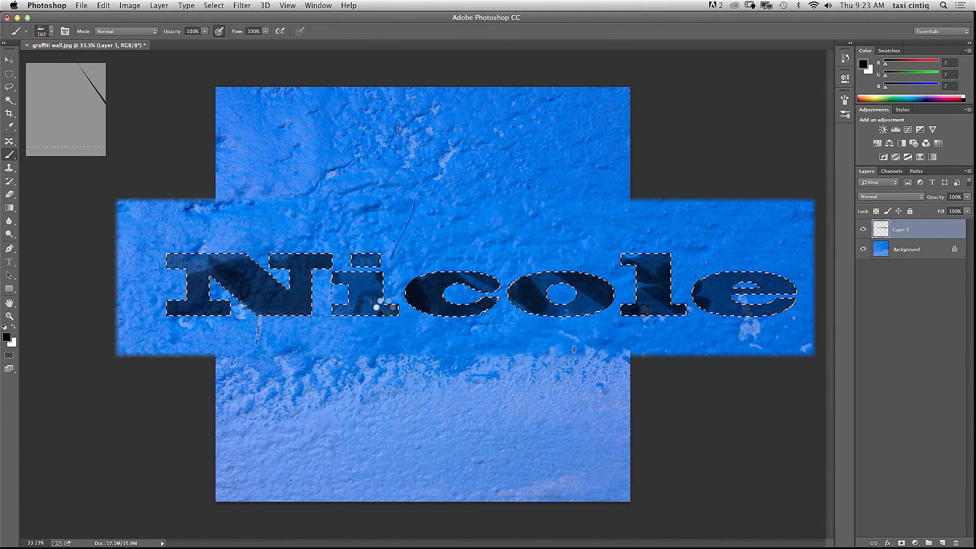
mouse_move(376, 305)
mouse_down()
mouse_move(213, 264)
mouse_move(366, 262)
mouse_move(356, 295)
mouse_up()
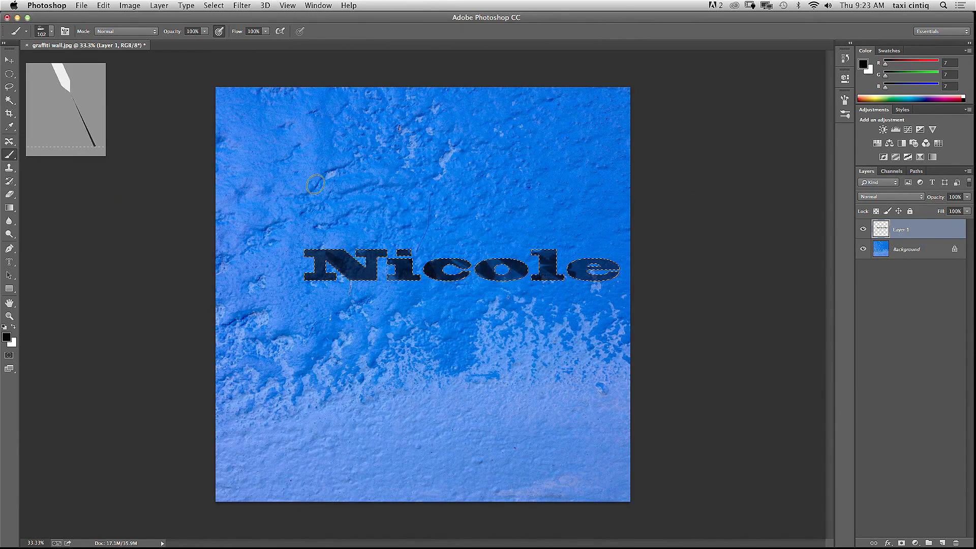
key(super+d)
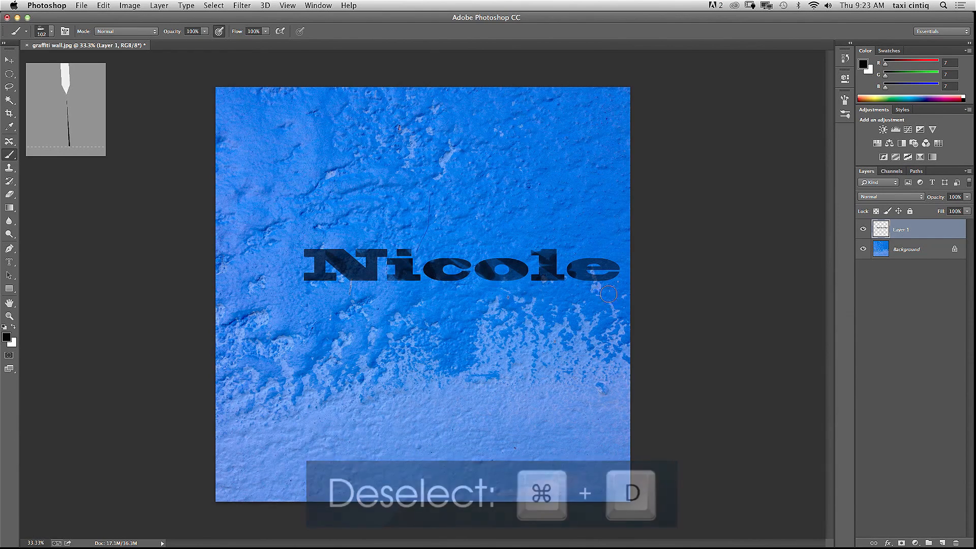
Enter "was here" on two lines below the name with the Horizontal Type Mask Tool and commit it as a selection.
click(10, 263)
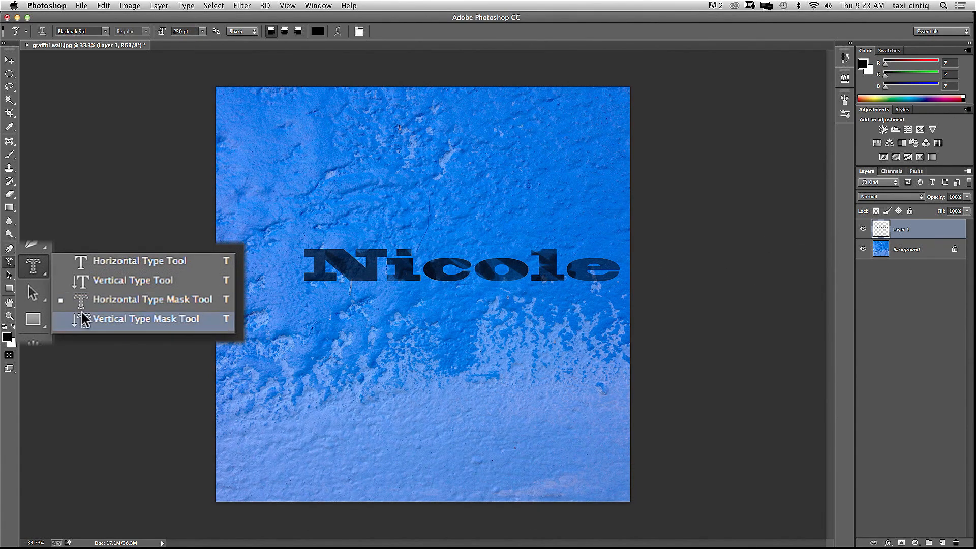
click(11, 264)
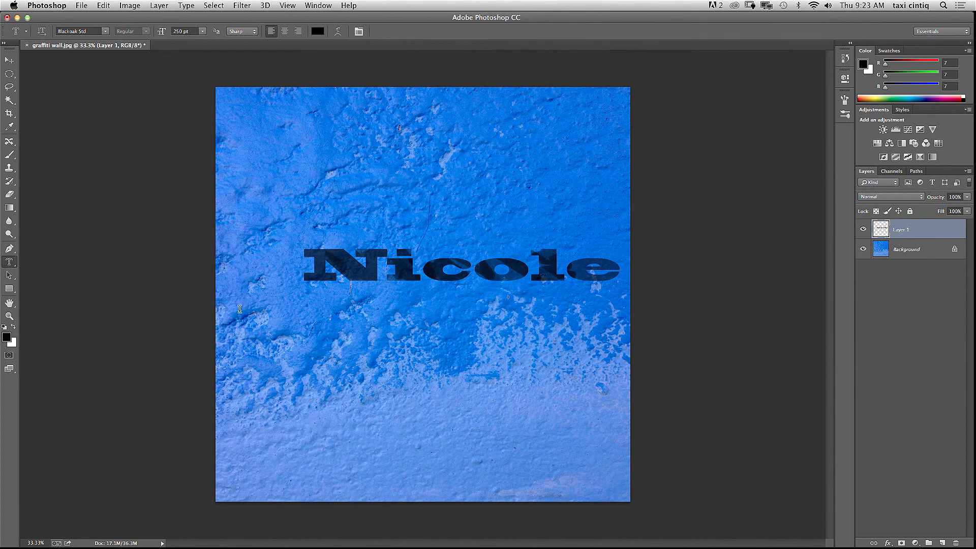
click(266, 351)
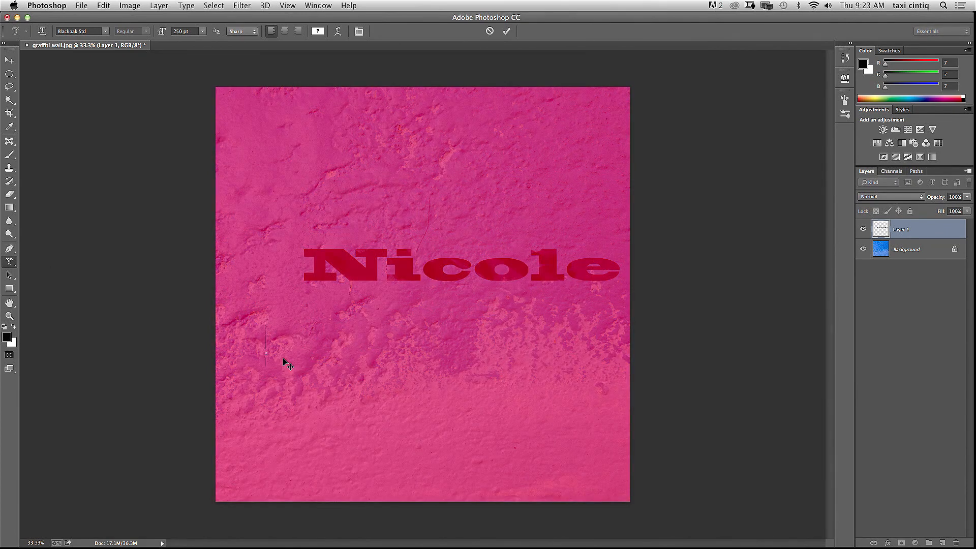
text(was)
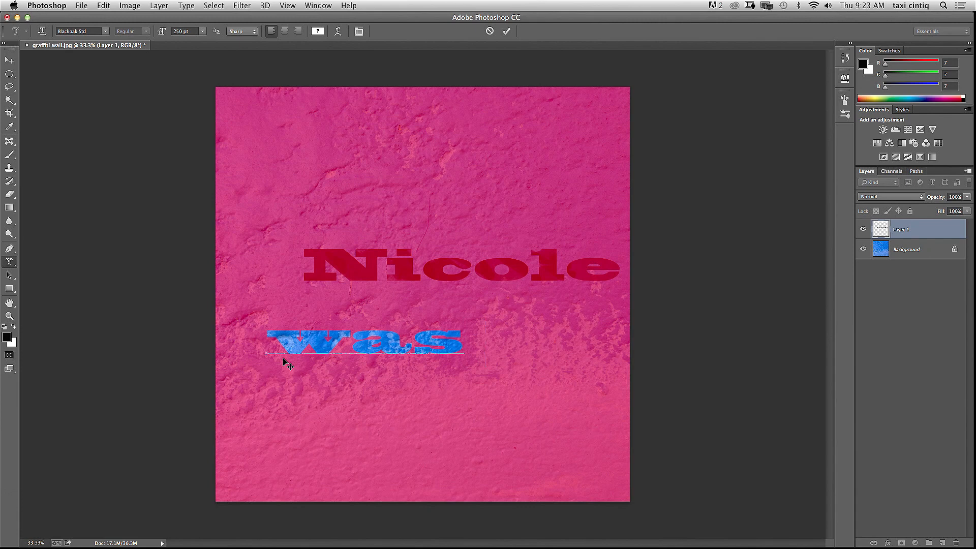
key(Return)
text(here)
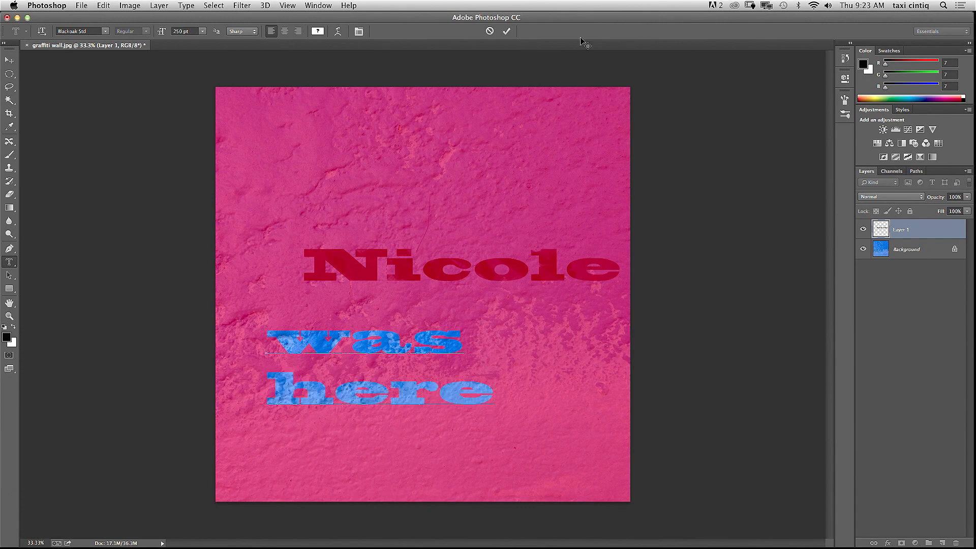
click(507, 31)
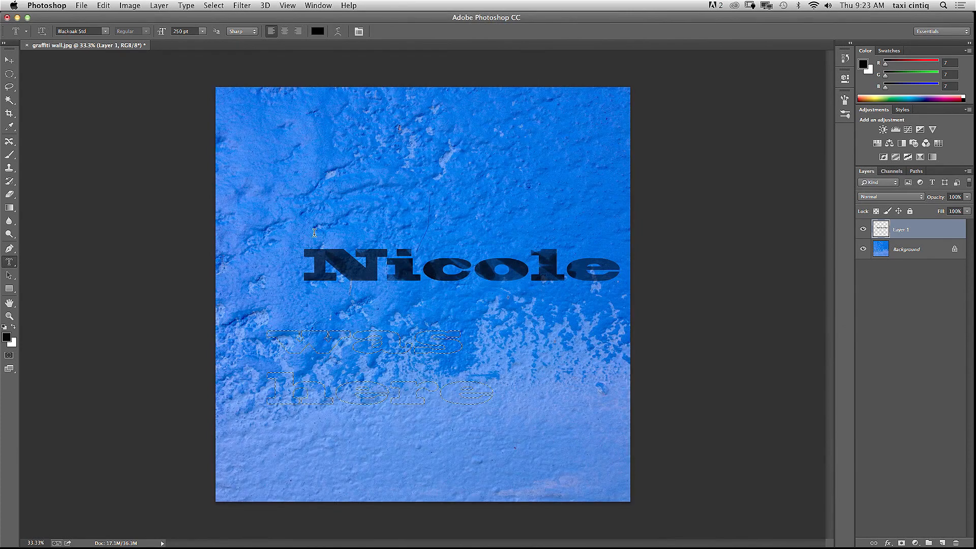
Invert the text selection and paint black brush strokes closely around the letters of "was here".
click(213, 5)
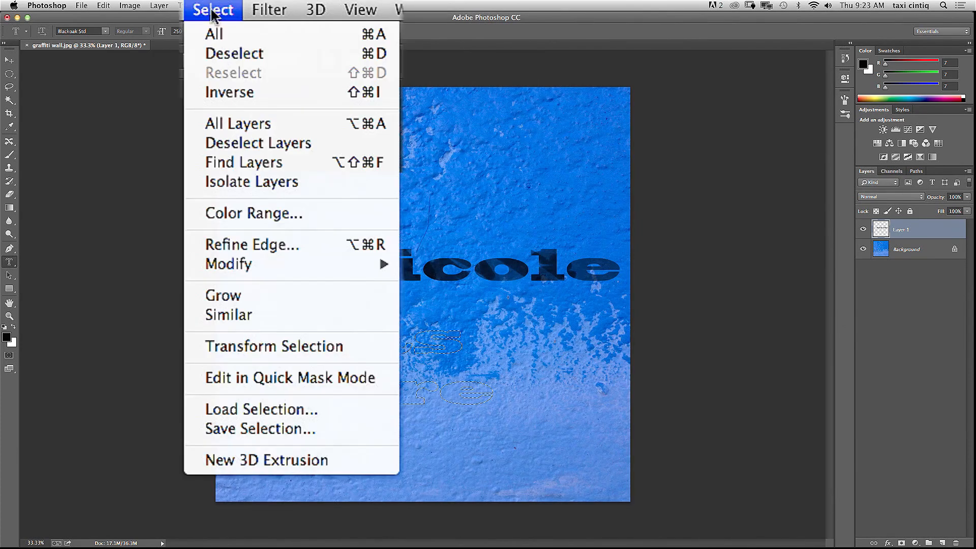
click(226, 92)
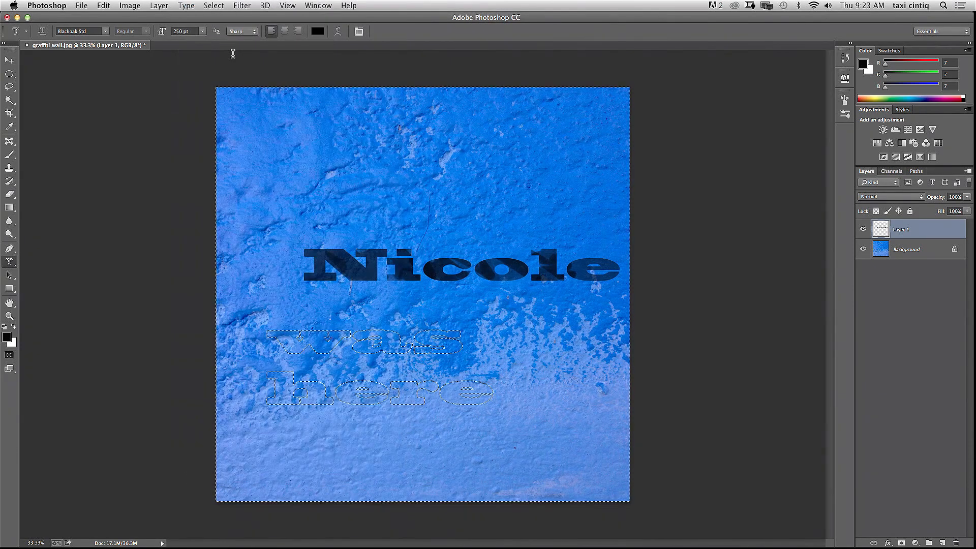
click(17, 158)
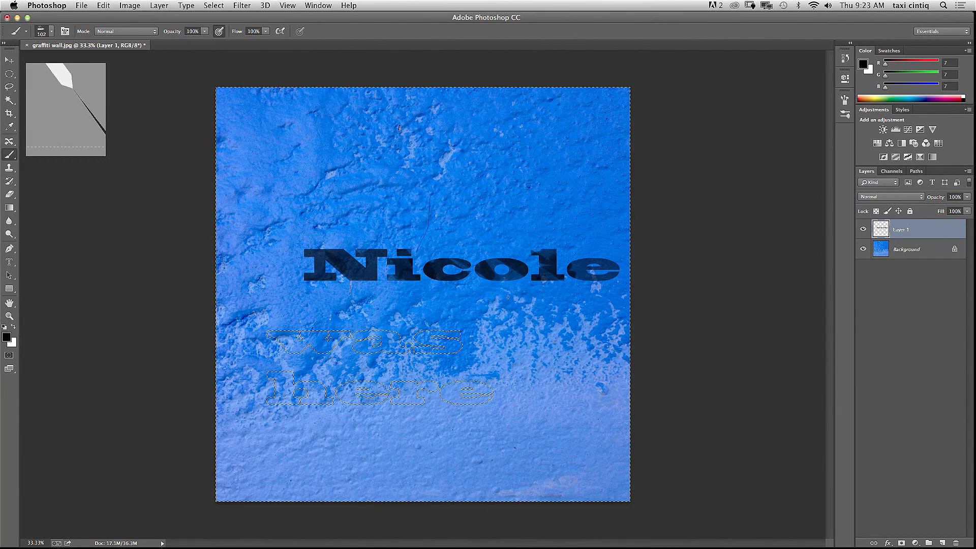
mouse_move(449, 325)
mouse_down()
mouse_move(447, 345)
mouse_move(383, 339)
mouse_up()
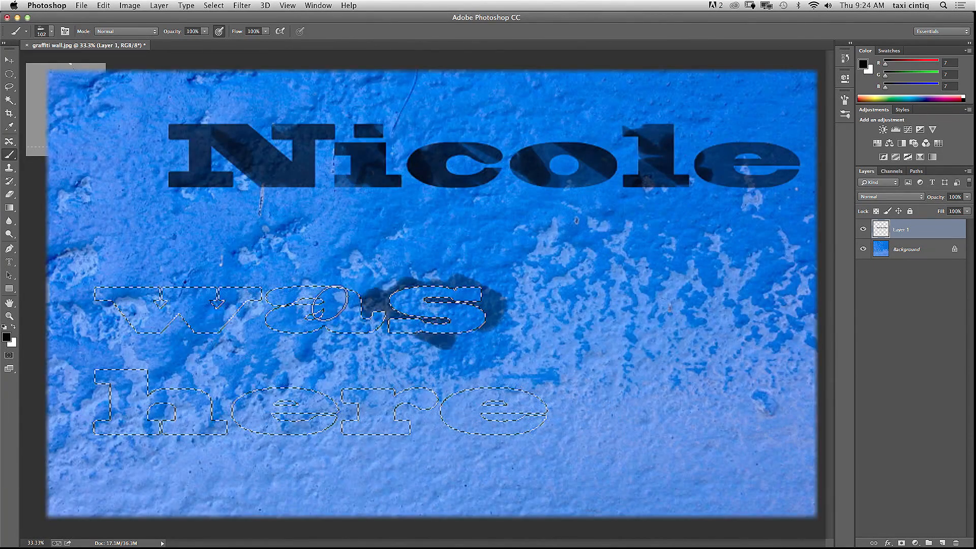
mouse_move(326, 304)
mouse_down()
mouse_move(299, 304)
mouse_move(333, 321)
mouse_move(353, 303)
mouse_move(247, 267)
mouse_move(213, 276)
mouse_move(276, 313)
mouse_move(231, 300)
mouse_move(217, 313)
mouse_move(164, 317)
mouse_move(107, 302)
mouse_move(162, 296)
mouse_move(283, 326)
mouse_move(194, 329)
mouse_move(102, 293)
mouse_move(197, 296)
mouse_move(352, 277)
mouse_move(403, 287)
mouse_move(189, 402)
mouse_move(183, 343)
mouse_move(145, 331)
mouse_move(157, 341)
mouse_move(136, 315)
mouse_up()
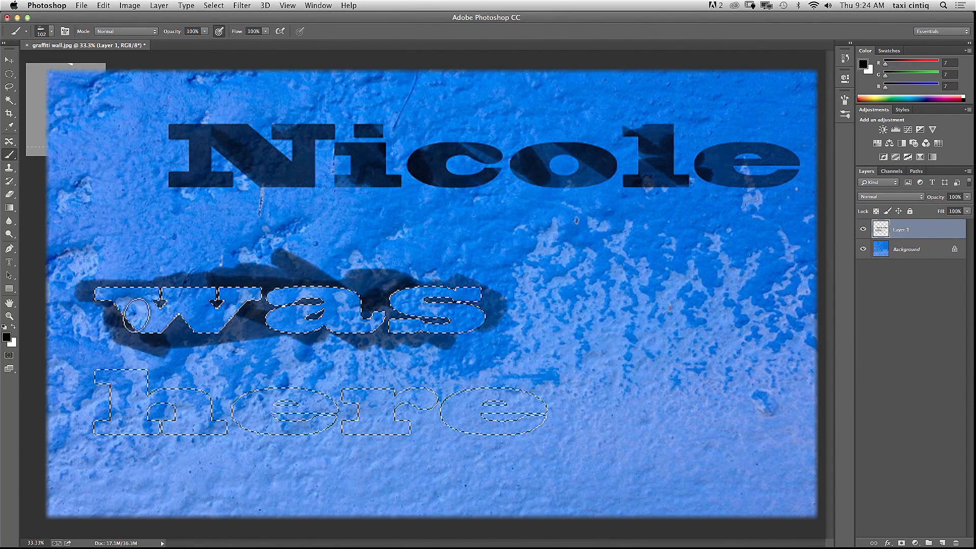
drag(307, 336, 388, 328)
mouse_move(462, 333)
mouse_down()
mouse_move(488, 305)
mouse_move(438, 280)
mouse_move(392, 275)
mouse_up()
mouse_move(117, 355)
mouse_down()
mouse_move(151, 389)
mouse_move(122, 387)
mouse_move(138, 402)
mouse_move(103, 404)
mouse_move(143, 445)
mouse_move(85, 442)
mouse_move(113, 446)
mouse_up()
mouse_move(300, 402)
mouse_down()
mouse_move(307, 399)
mouse_move(245, 396)
mouse_move(567, 394)
mouse_move(438, 417)
mouse_move(297, 419)
mouse_move(337, 437)
mouse_move(214, 445)
mouse_up()
Enlarge the brush to 300 px, paint a wider black area around the "was here" letters, and deselect.
key(bracketright)
key(bracketright)
key(bracketright)
key(bracketright)
key(bracketright)
key(bracketright)
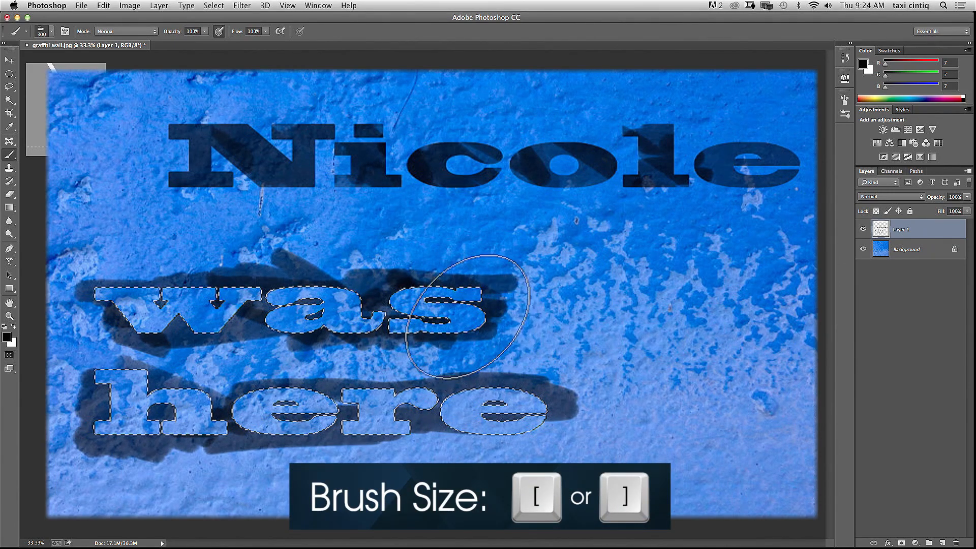
mouse_move(458, 285)
mouse_down()
mouse_move(509, 355)
mouse_move(376, 290)
mouse_move(290, 351)
mouse_move(366, 305)
mouse_move(443, 407)
mouse_move(285, 356)
mouse_move(146, 364)
mouse_move(92, 315)
mouse_move(229, 366)
mouse_move(87, 295)
mouse_move(133, 356)
mouse_move(107, 340)
mouse_move(133, 341)
mouse_move(108, 371)
mouse_move(109, 413)
mouse_move(135, 349)
mouse_move(224, 458)
mouse_up()
mouse_move(160, 279)
mouse_down()
mouse_move(414, 273)
mouse_move(351, 272)
mouse_move(402, 270)
mouse_up()
mouse_move(580, 368)
mouse_down()
mouse_move(513, 315)
mouse_move(410, 379)
mouse_move(421, 416)
mouse_move(366, 443)
mouse_move(475, 413)
mouse_move(444, 345)
mouse_move(494, 353)
mouse_move(466, 354)
mouse_move(444, 331)
mouse_move(409, 341)
mouse_move(418, 377)
mouse_move(296, 405)
mouse_move(156, 393)
mouse_move(191, 462)
mouse_up()
mouse_move(361, 481)
mouse_down()
mouse_move(392, 428)
mouse_move(532, 460)
mouse_move(509, 399)
mouse_move(356, 473)
mouse_move(509, 447)
mouse_move(534, 386)
mouse_move(554, 371)
mouse_move(511, 323)
mouse_move(241, 294)
mouse_move(114, 322)
mouse_move(142, 338)
mouse_move(91, 305)
mouse_up()
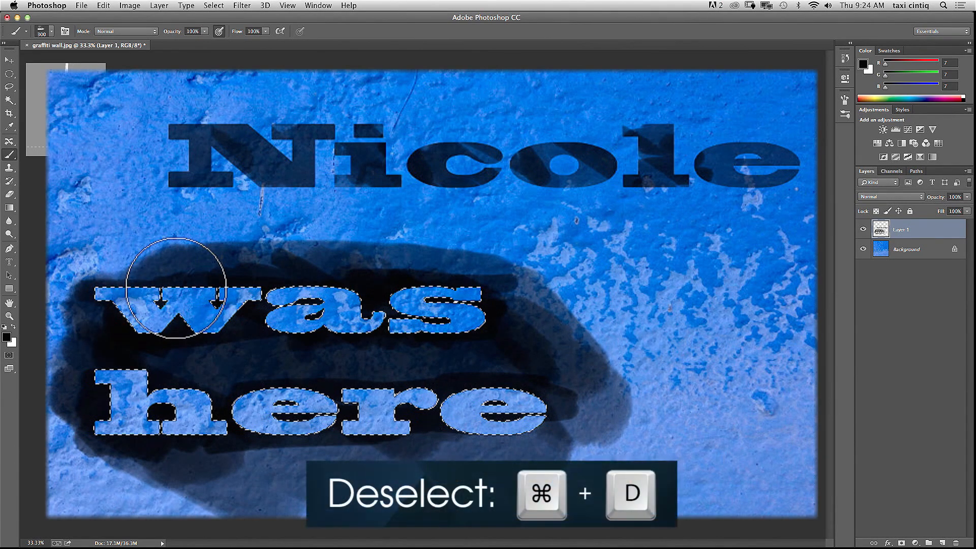
key(super+d)
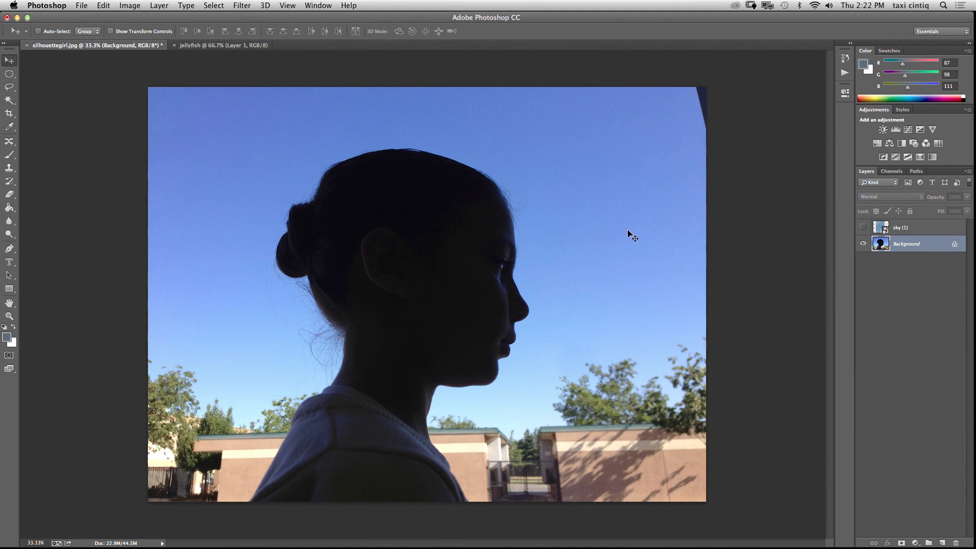
In silhouettegirl.jpg, duplicate the Background layer with the original hidden and add a Threshold adjustment layer at level 111.
drag(924, 247, 943, 542)
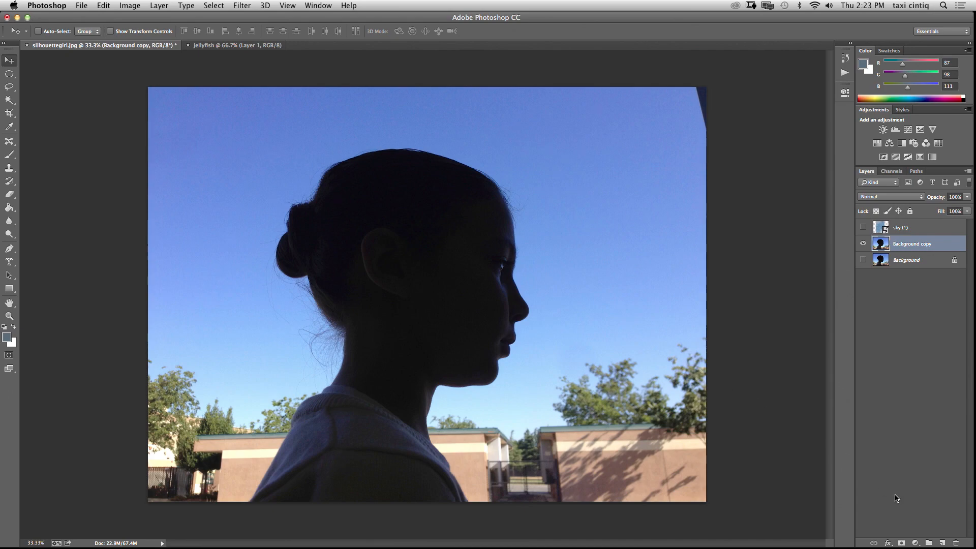
click(915, 543)
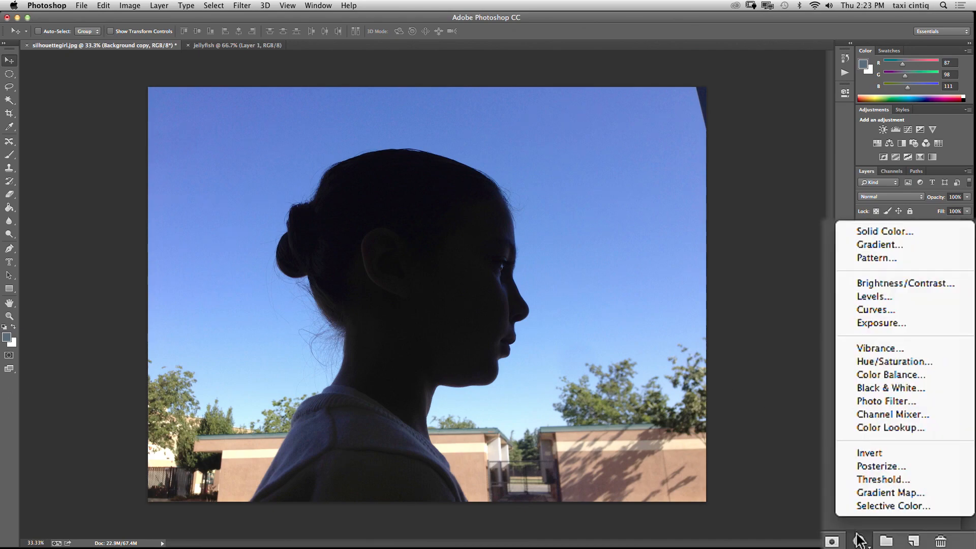
click(883, 479)
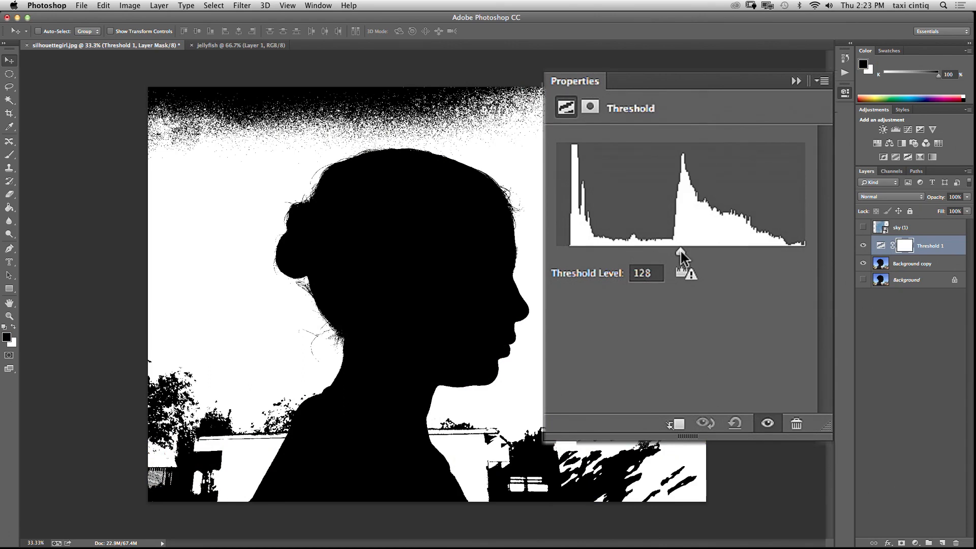
mouse_move(681, 253)
mouse_down()
mouse_move(661, 250)
mouse_move(678, 262)
mouse_up()
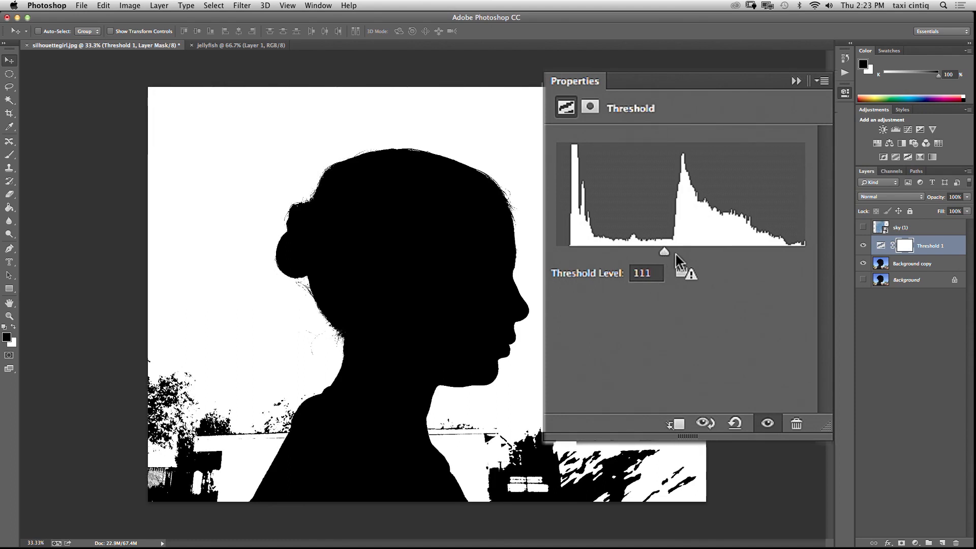
click(796, 81)
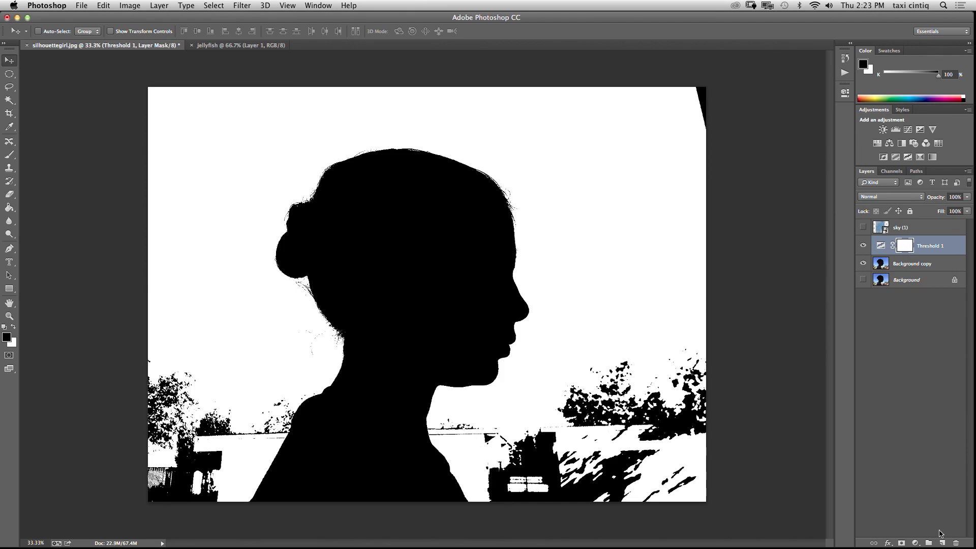
Add a new layer above the Threshold layer and name it white.
click(943, 543)
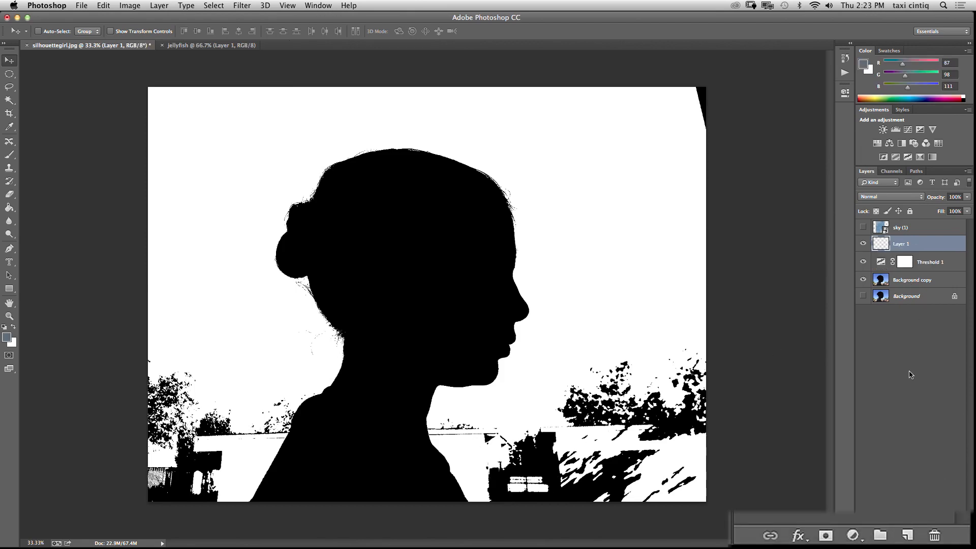
double_click(904, 245)
text(W)
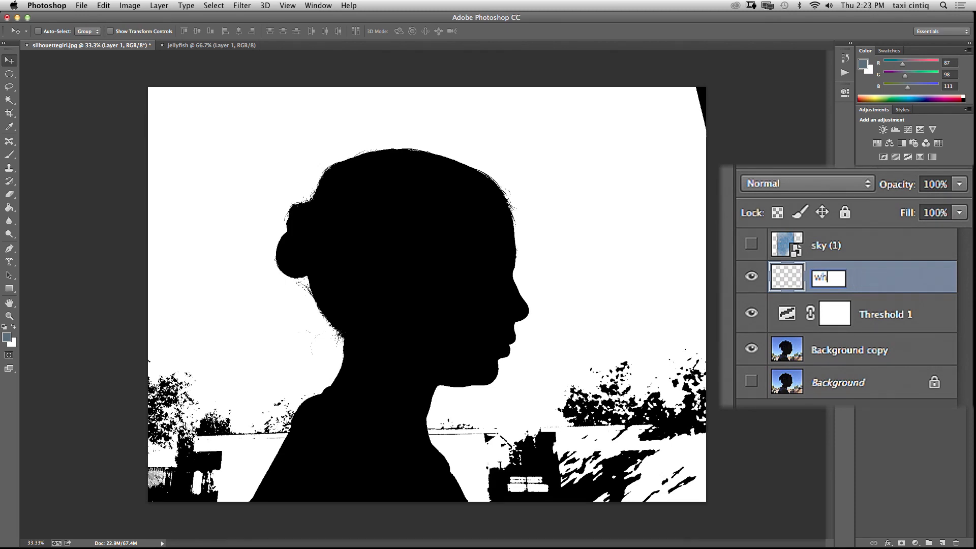
text(hite)
key(Return)
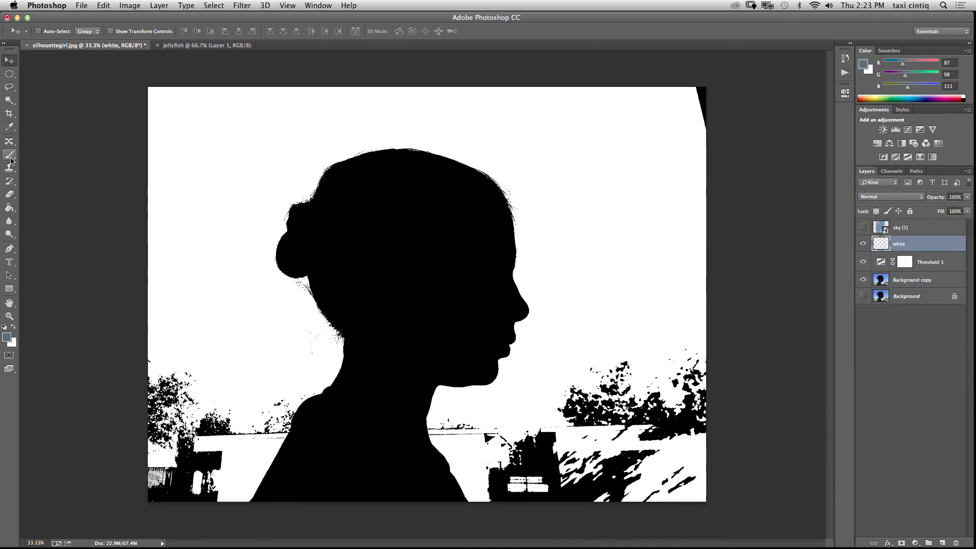
Paint over the trees and buildings on both sides of the silhouette using a white 468 px hard round brush.
click(13, 327)
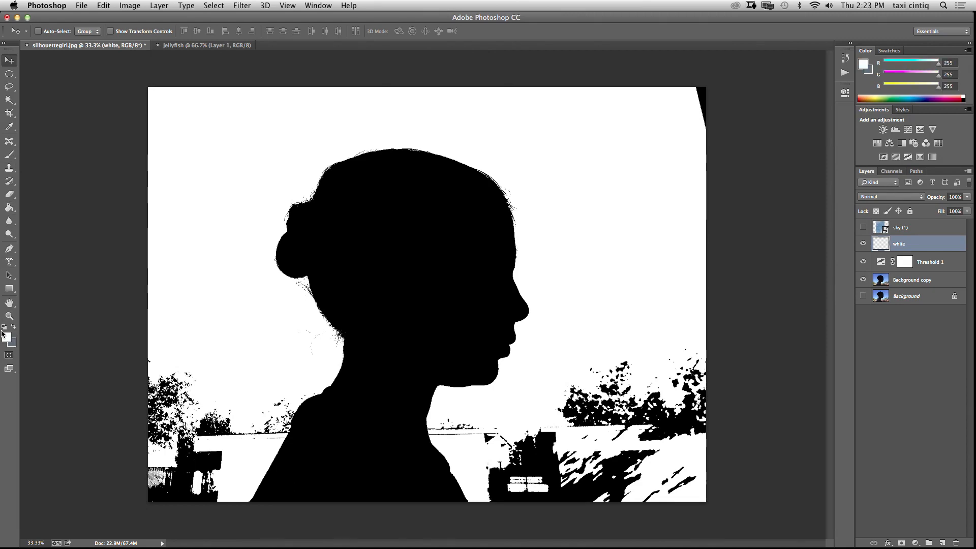
right_click(9, 155)
click(102, 61)
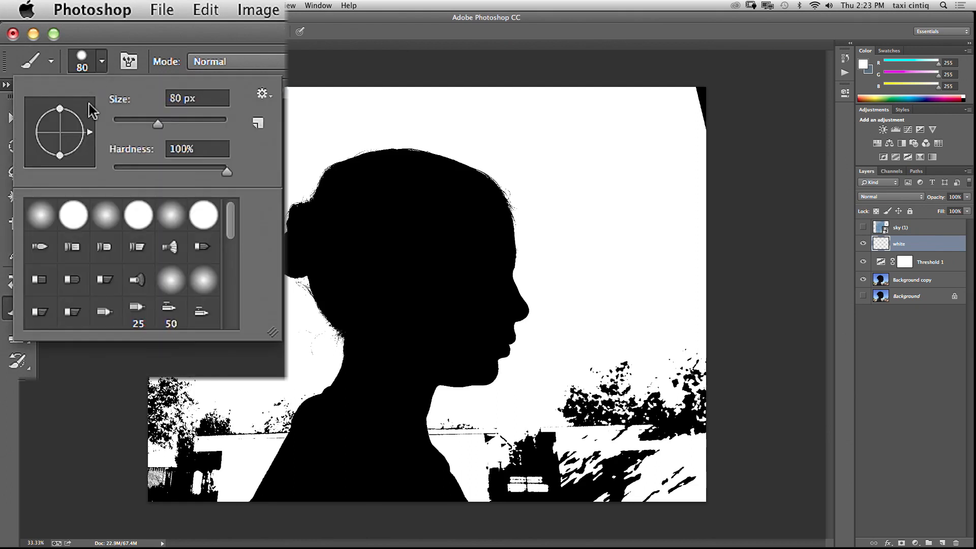
drag(122, 127, 216, 133)
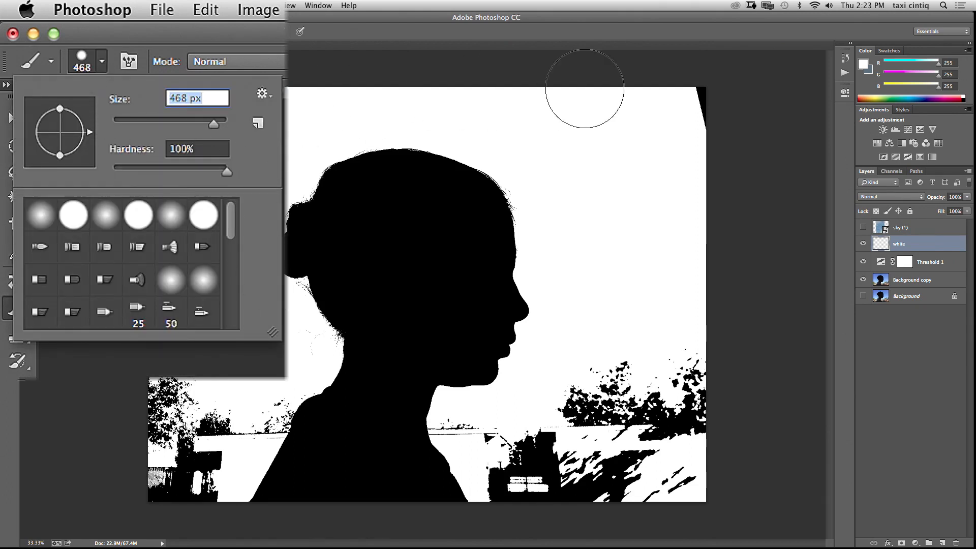
key(Return)
mouse_move(686, 107)
mouse_down()
mouse_move(710, 114)
mouse_move(706, 92)
mouse_move(699, 287)
mouse_move(684, 410)
mouse_move(669, 428)
mouse_move(663, 466)
mouse_move(637, 454)
mouse_move(621, 465)
mouse_move(543, 438)
mouse_move(519, 463)
mouse_move(515, 504)
mouse_move(551, 479)
mouse_move(626, 505)
mouse_move(658, 471)
mouse_move(643, 483)
mouse_move(470, 435)
mouse_up()
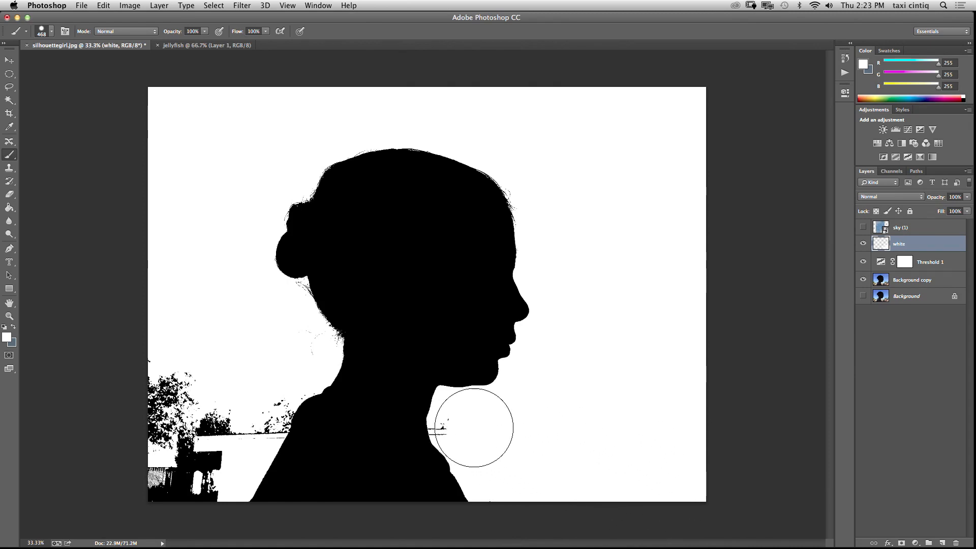
mouse_move(170, 375)
mouse_down()
mouse_move(152, 487)
mouse_move(174, 418)
mouse_move(187, 470)
mouse_move(190, 453)
mouse_move(218, 440)
mouse_move(191, 499)
mouse_move(253, 387)
mouse_move(253, 409)
mouse_up()
Reduce the brush to 150 px and paint out the stray hairs behind the neck and specks beside the back shoulder.
key(bracketleft)
key(bracketleft)
key(bracketleft)
key(bracketleft)
key(bracketleft)
key(bracketleft)
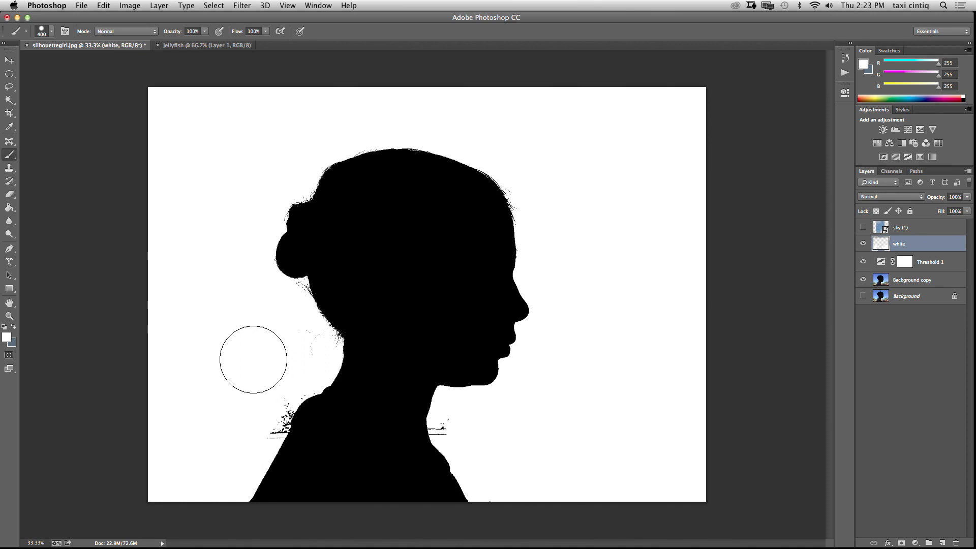
mouse_move(295, 346)
mouse_down()
mouse_move(318, 349)
mouse_move(320, 338)
mouse_up()
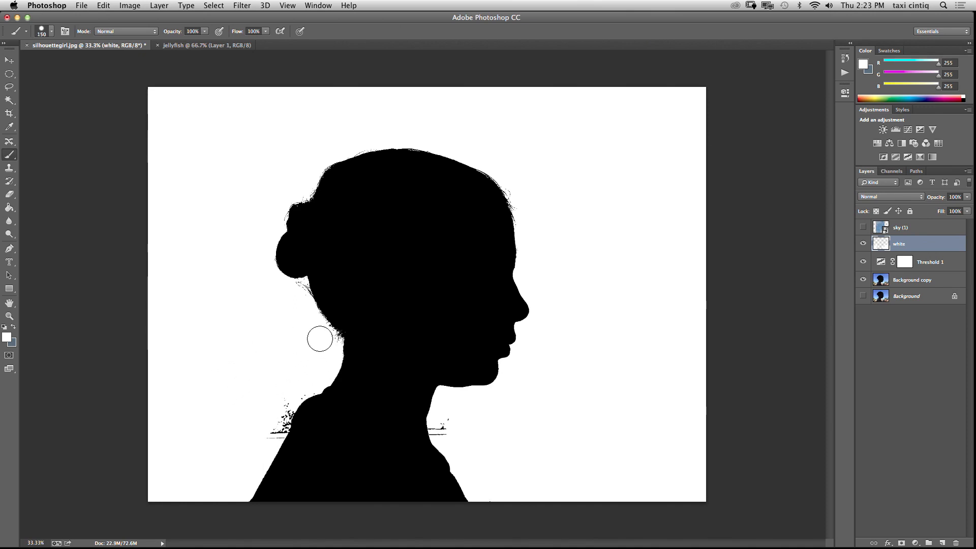
drag(279, 411, 257, 435)
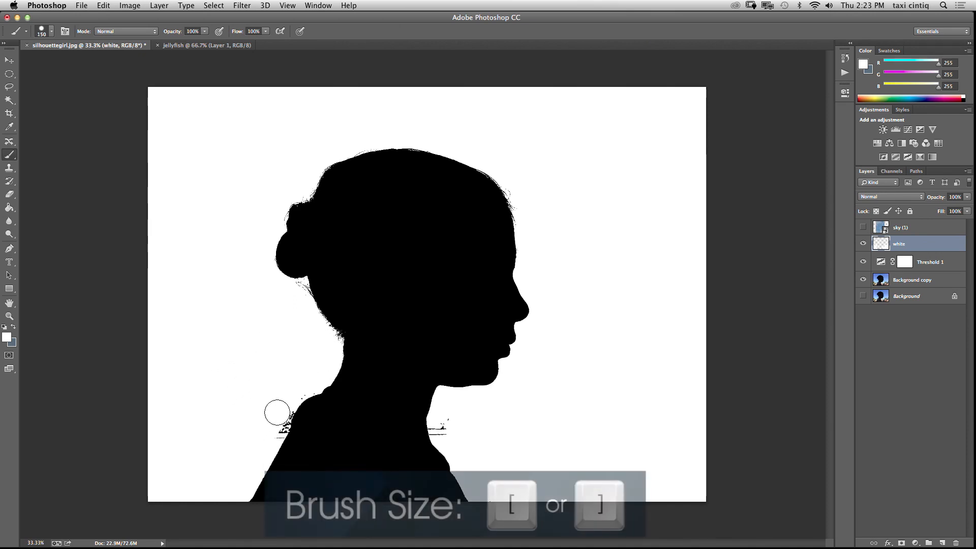
Reduce the brush to 60 px and clean the remaining specks and stray hairs along the shoulder, nape, throat and head outline.
key(bracketleft)
key(bracketleft)
key(bracketleft)
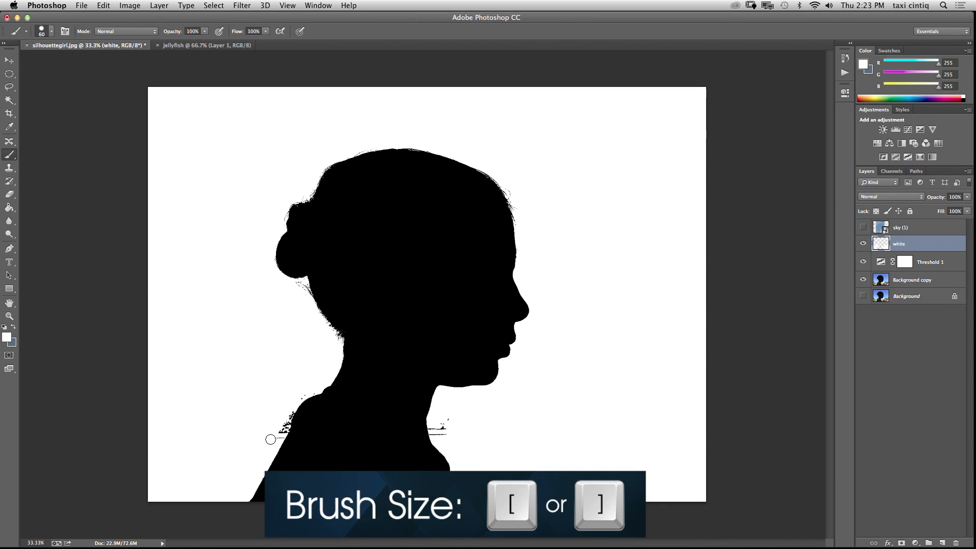
drag(273, 437, 296, 398)
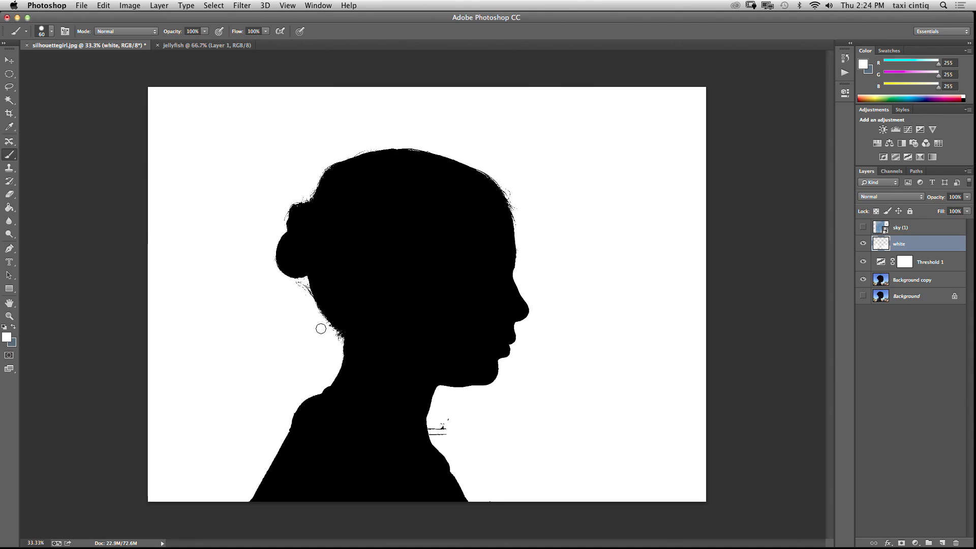
drag(335, 338, 317, 319)
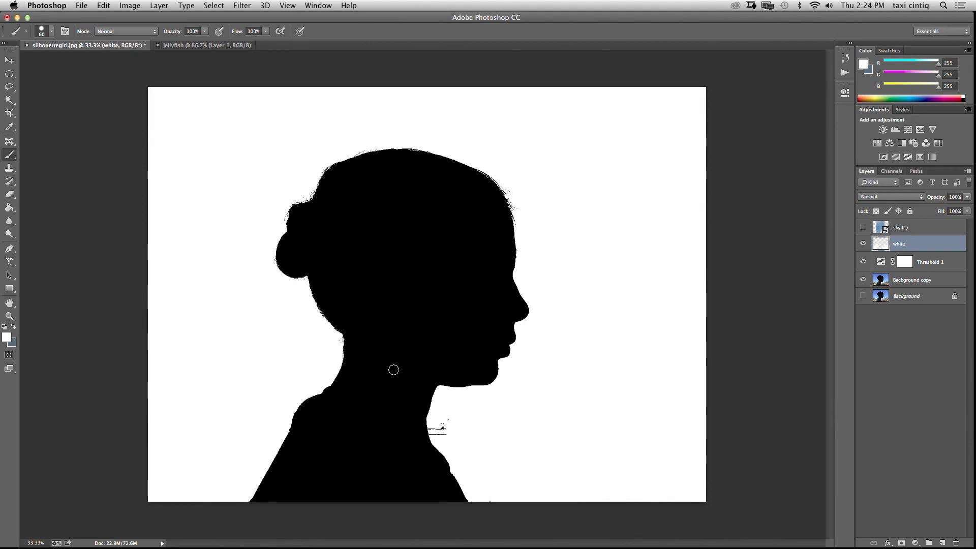
drag(442, 427, 434, 433)
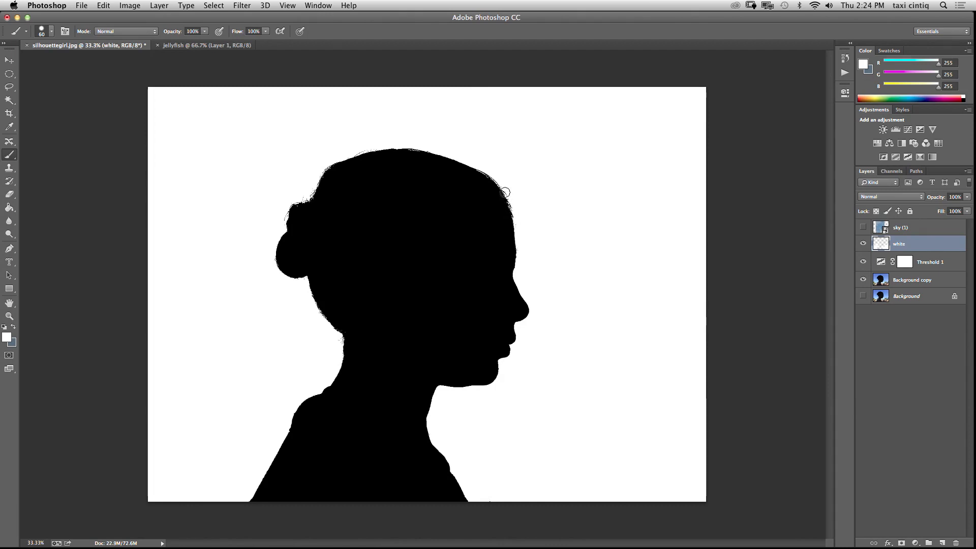
mouse_move(345, 151)
mouse_down()
mouse_move(368, 149)
mouse_move(330, 153)
mouse_up()
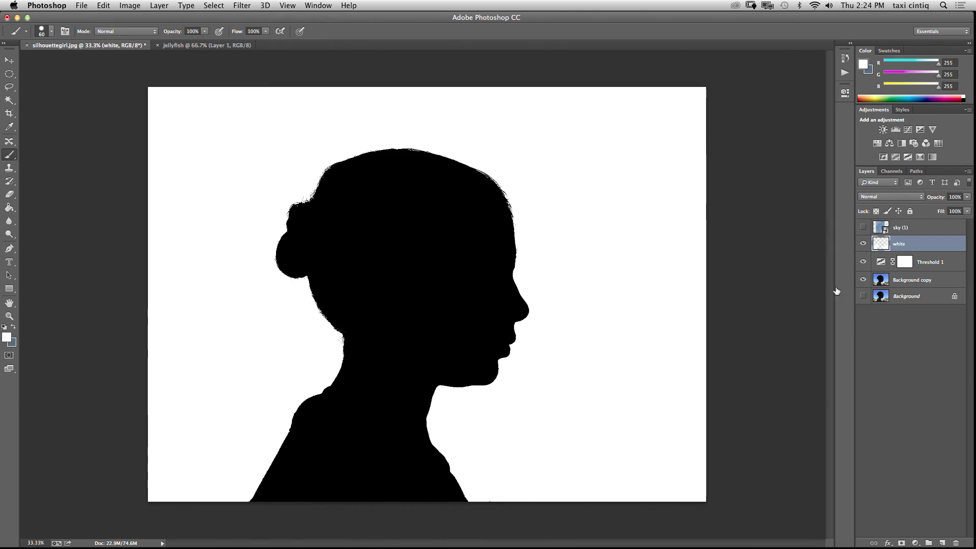
Merge the visible layers into one and delete its white backdrop using a Color Range selection with fuzziness 40, leaving nothing selected.
click(159, 5)
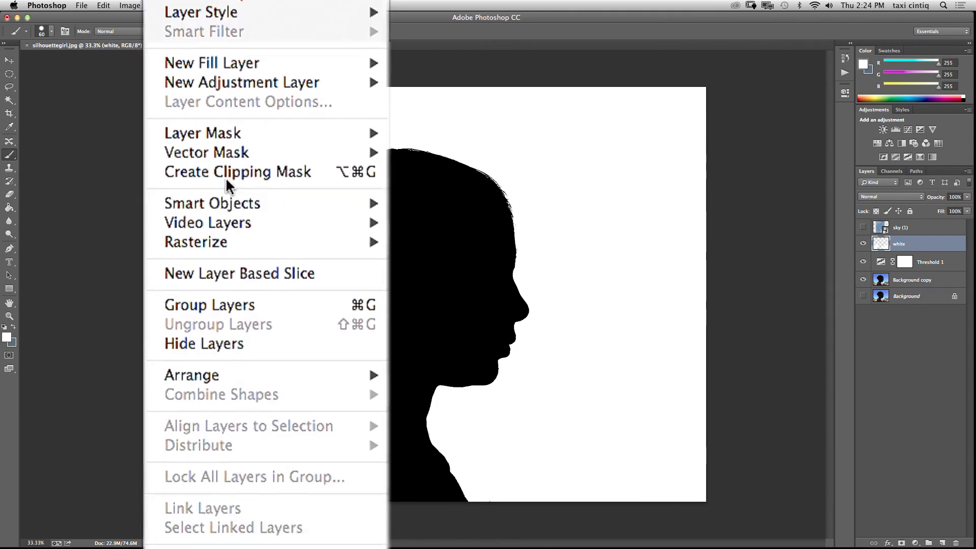
click(231, 444)
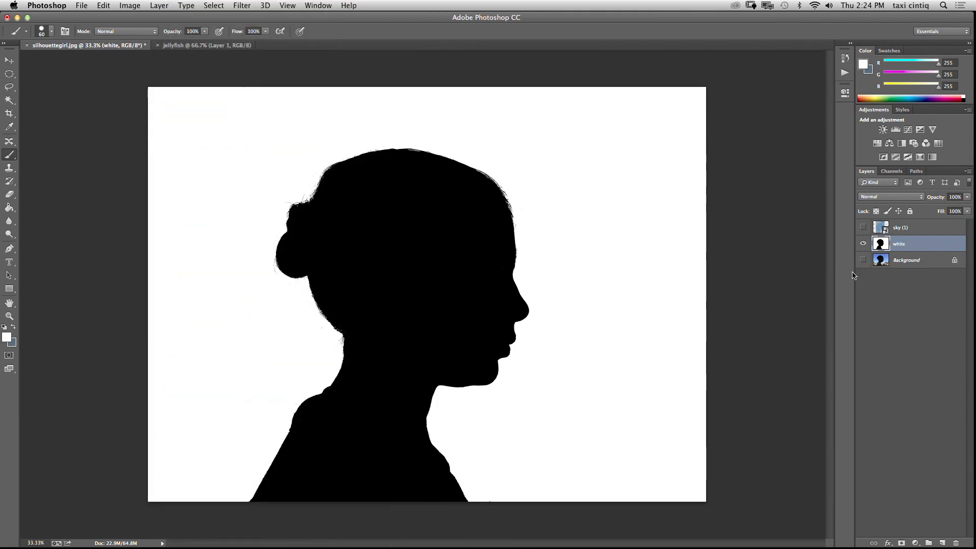
click(226, 6)
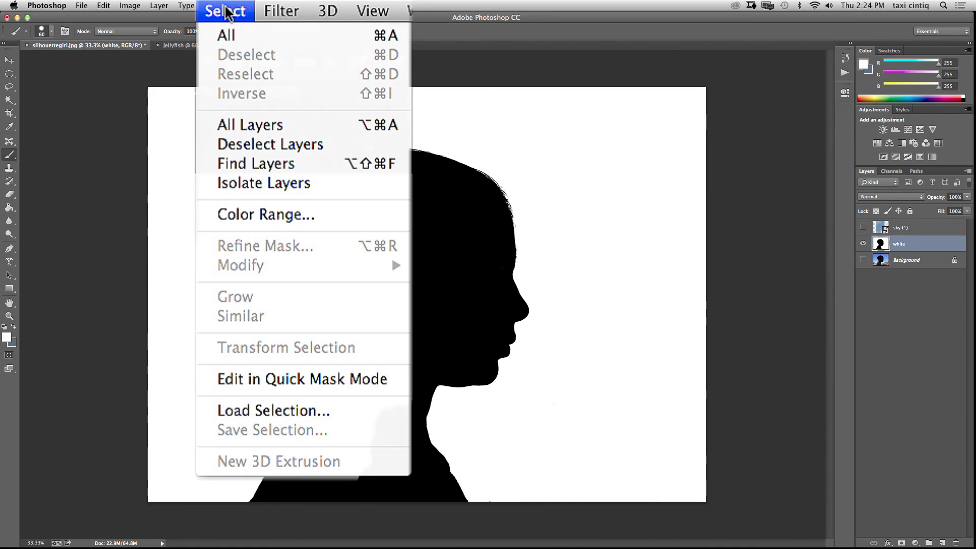
click(233, 101)
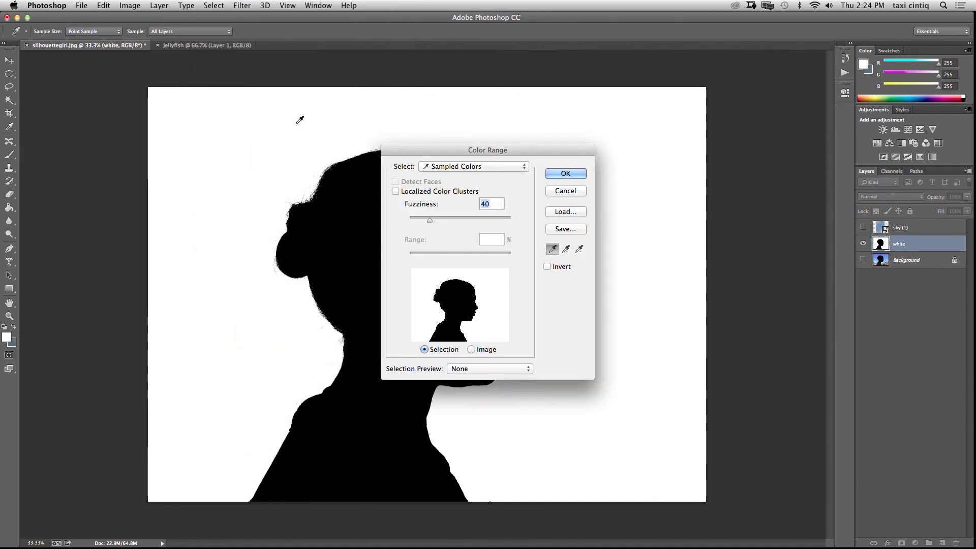
click(557, 173)
key(b)
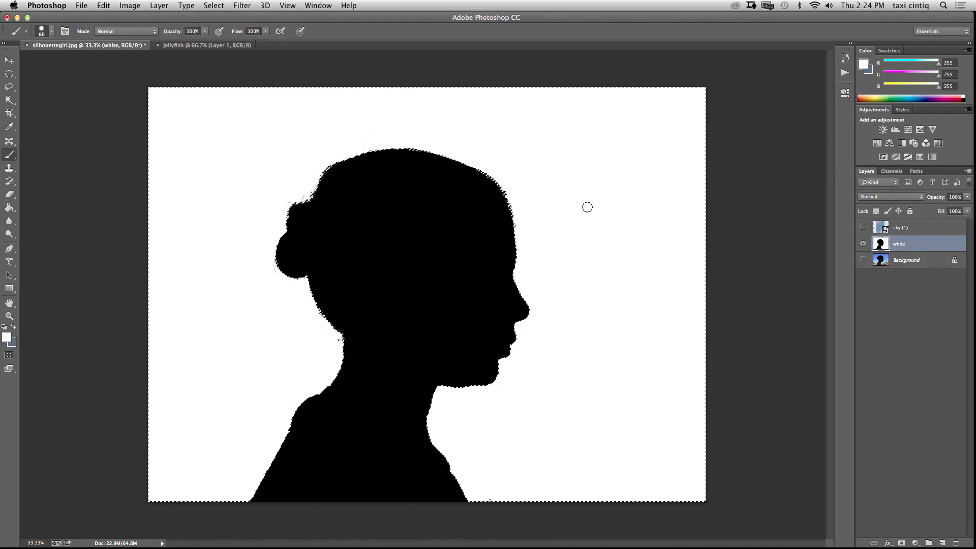
key(Delete)
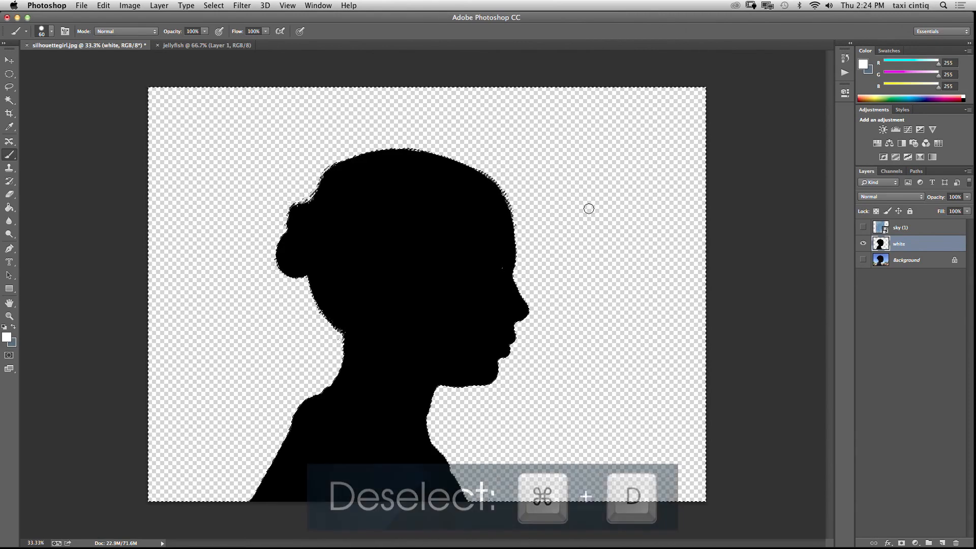
key(super+d)
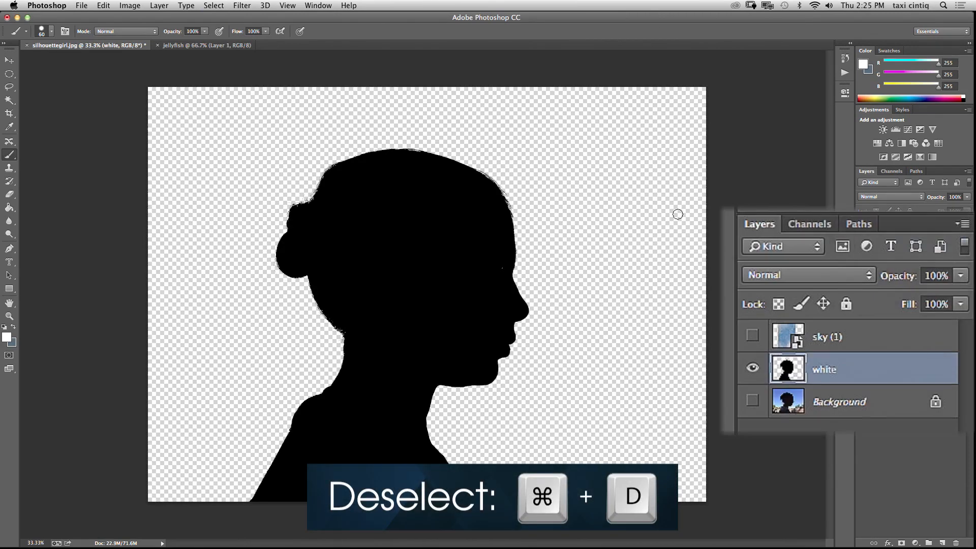
Show the sky (1) layer and clip it to the silhouette on the white layer with a clipping mask.
click(915, 227)
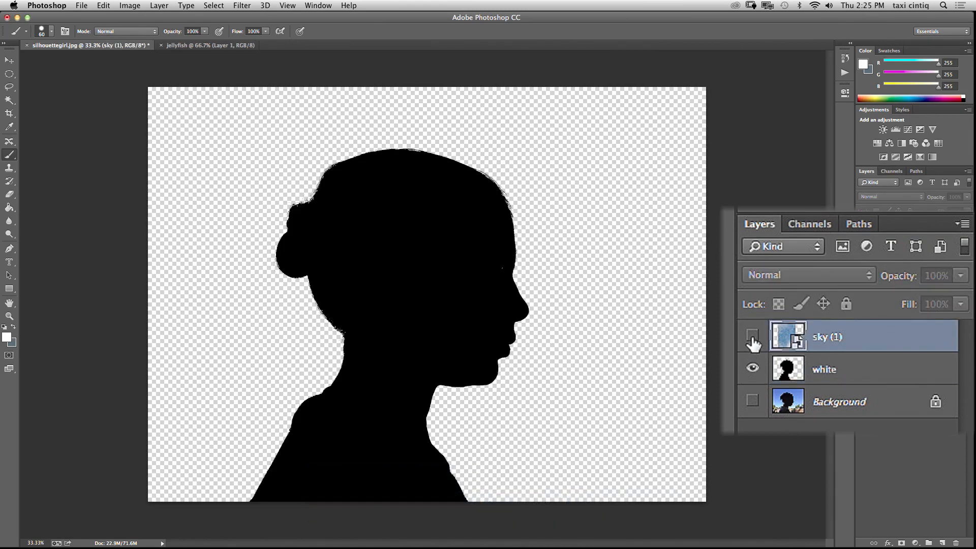
click(753, 335)
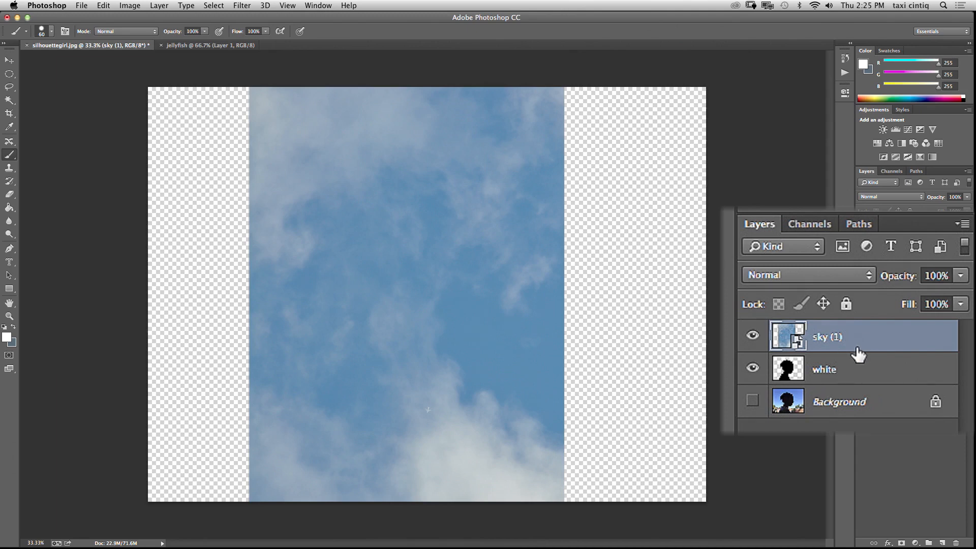
click(158, 5)
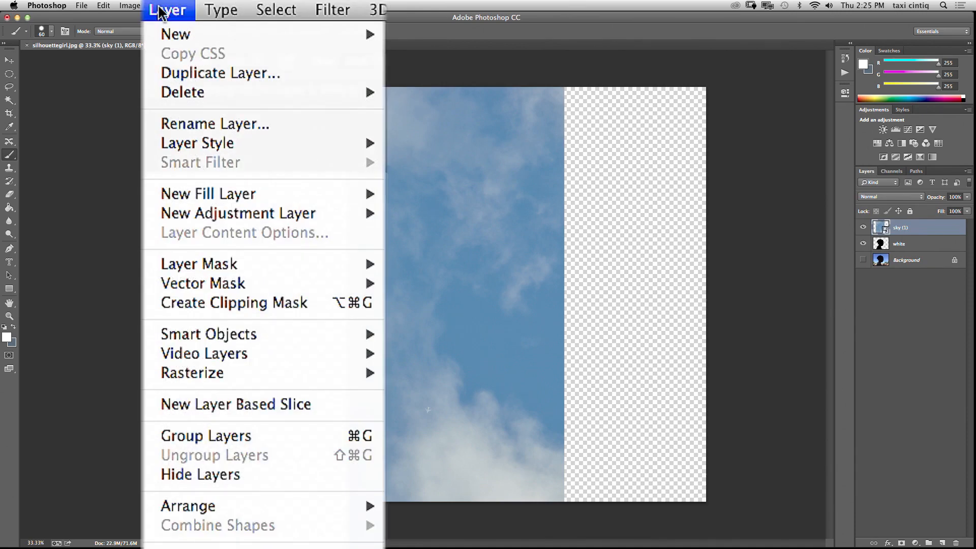
click(233, 304)
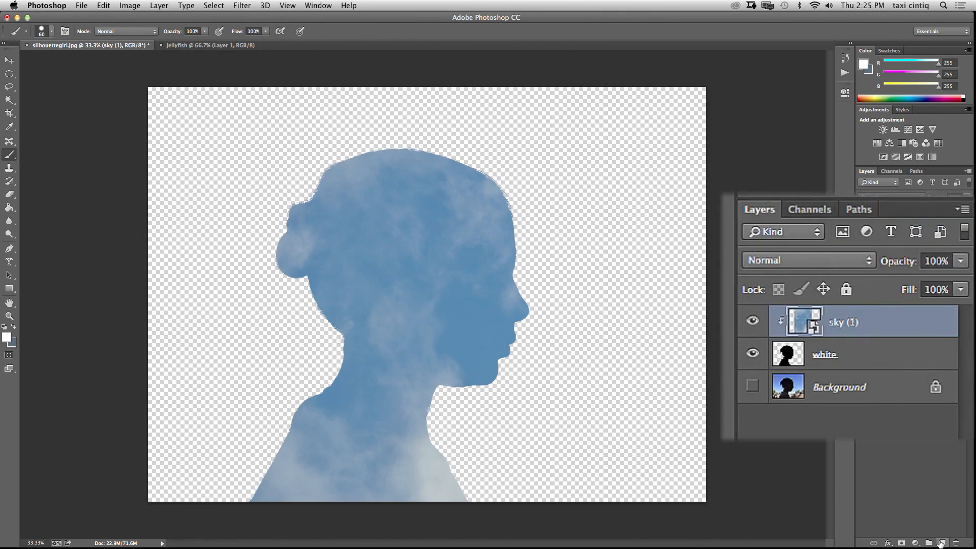
Add a new layer above sky (1) and name it blue background.
click(941, 543)
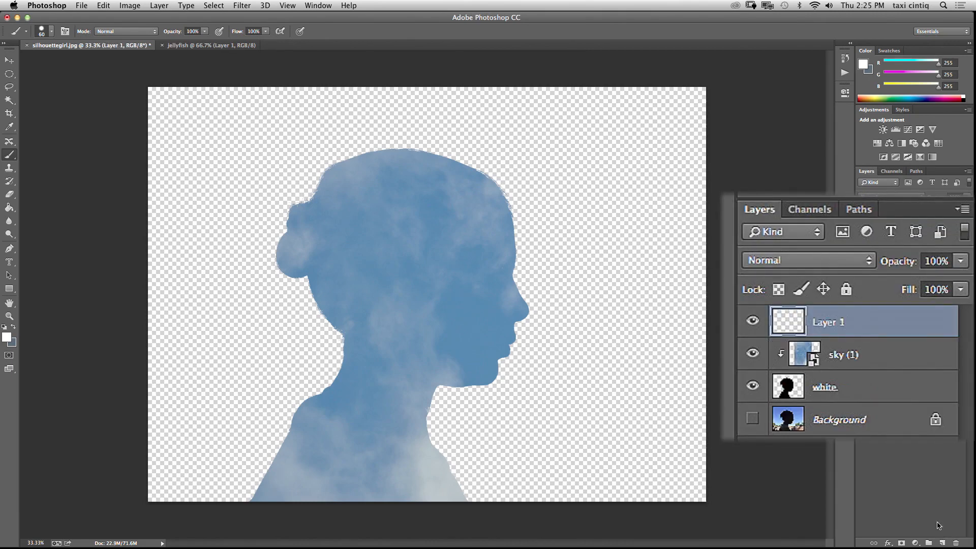
double_click(825, 321)
text(b)
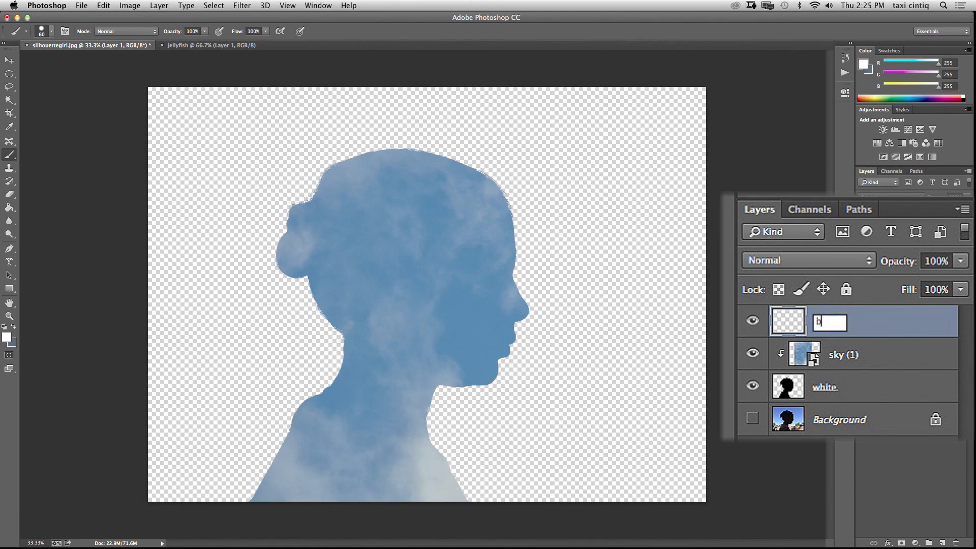
text(lue background)
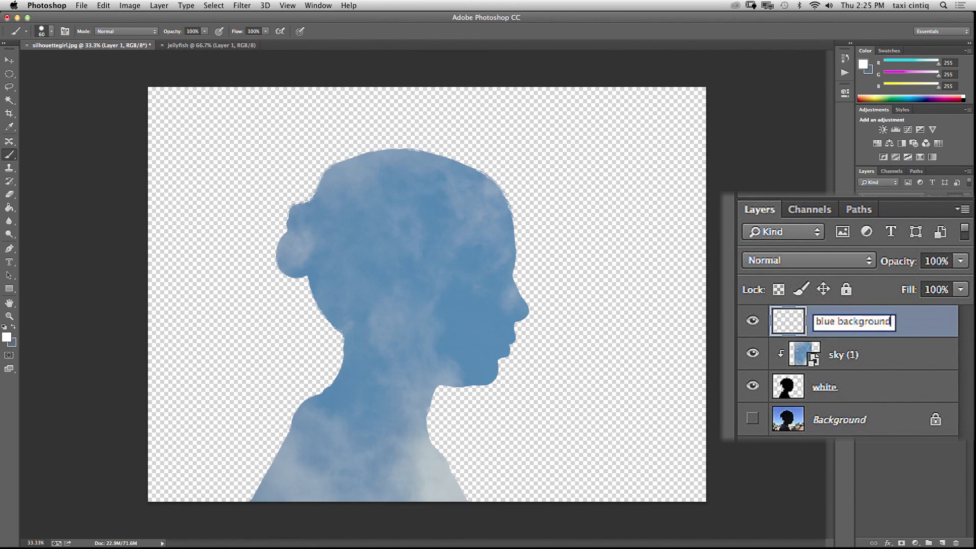
key(Return)
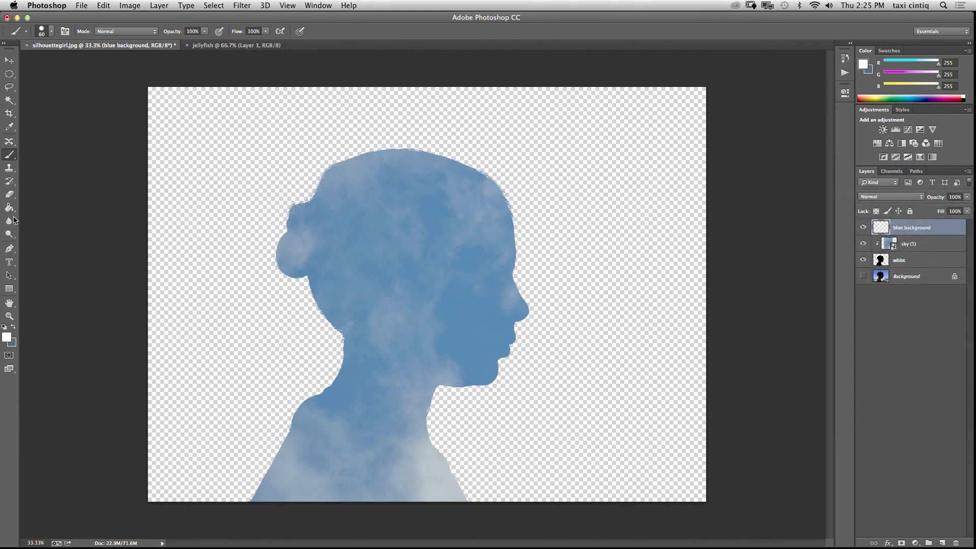
Sample a blue from the sky-filled silhouette and darken the foreground colour to about RGB 73, 94, 119.
click(9, 207)
click(14, 327)
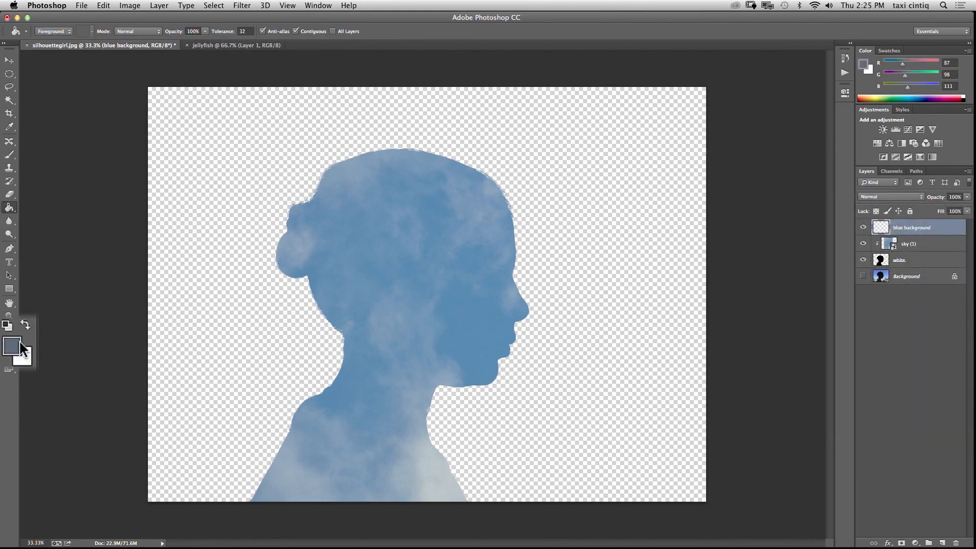
click(9, 127)
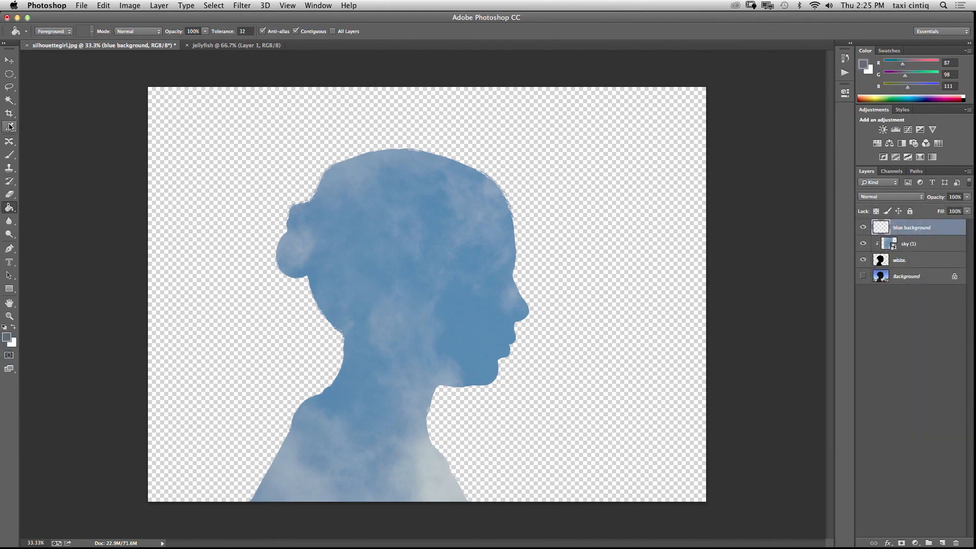
click(349, 213)
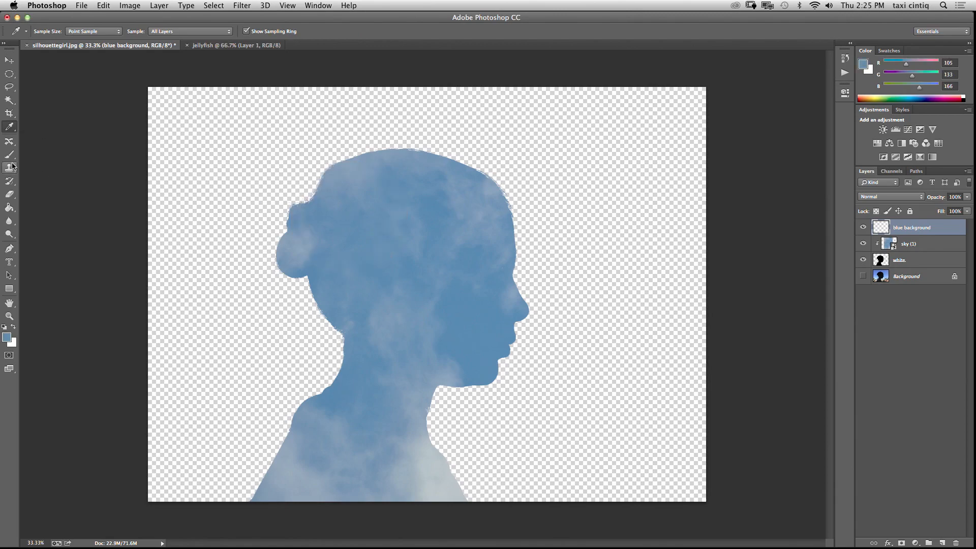
click(8, 339)
click(442, 260)
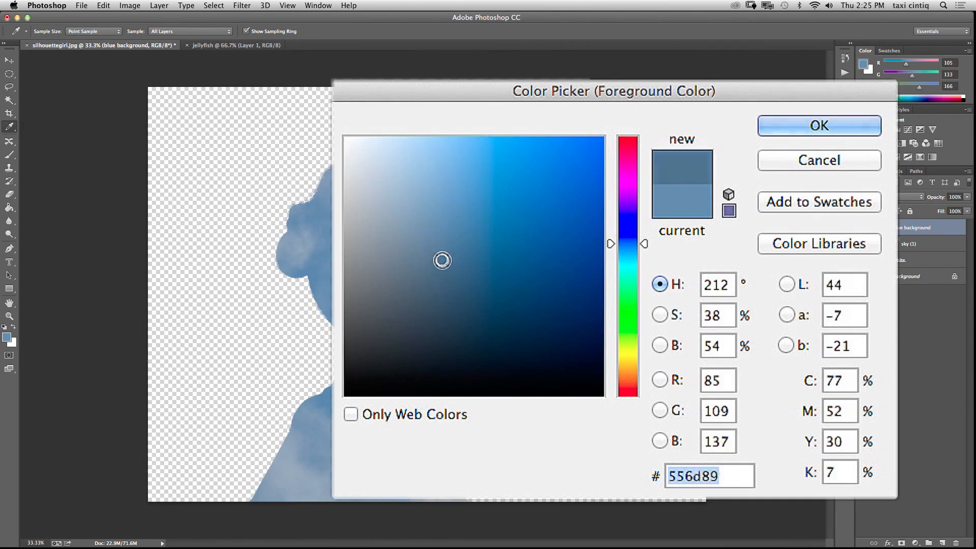
drag(442, 260, 438, 268)
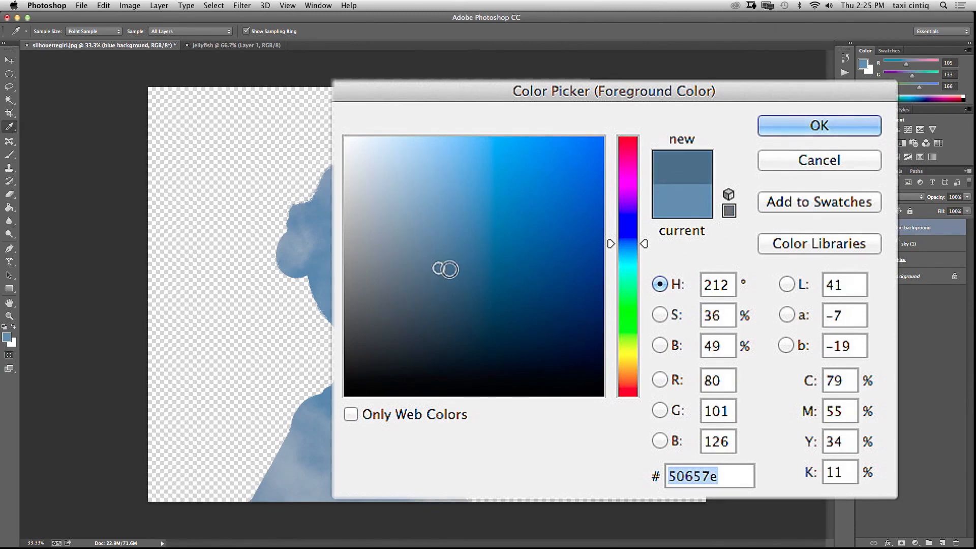
click(441, 272)
click(444, 275)
click(799, 135)
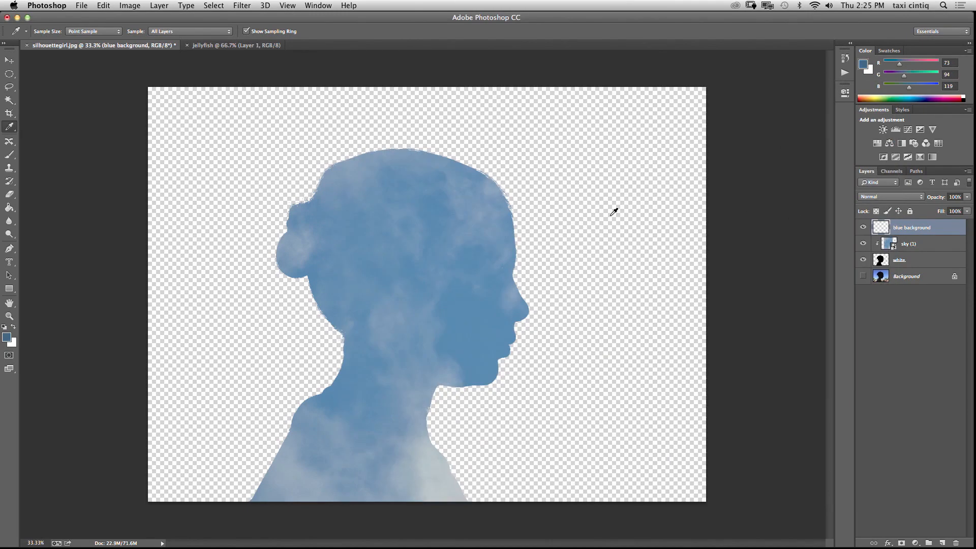
Fill the blue background layer with the foreground colour and move it beneath the white silhouette layer.
click(9, 207)
click(23, 219)
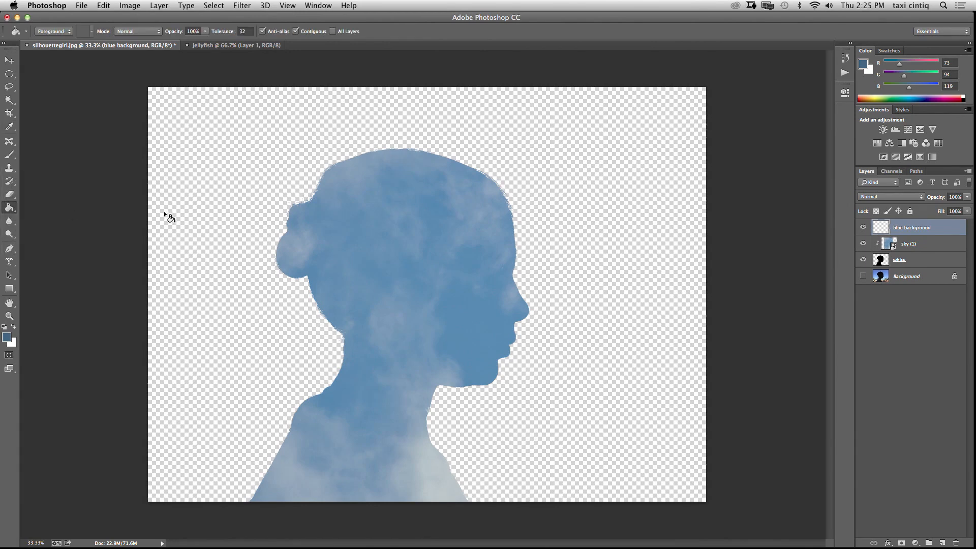
click(185, 220)
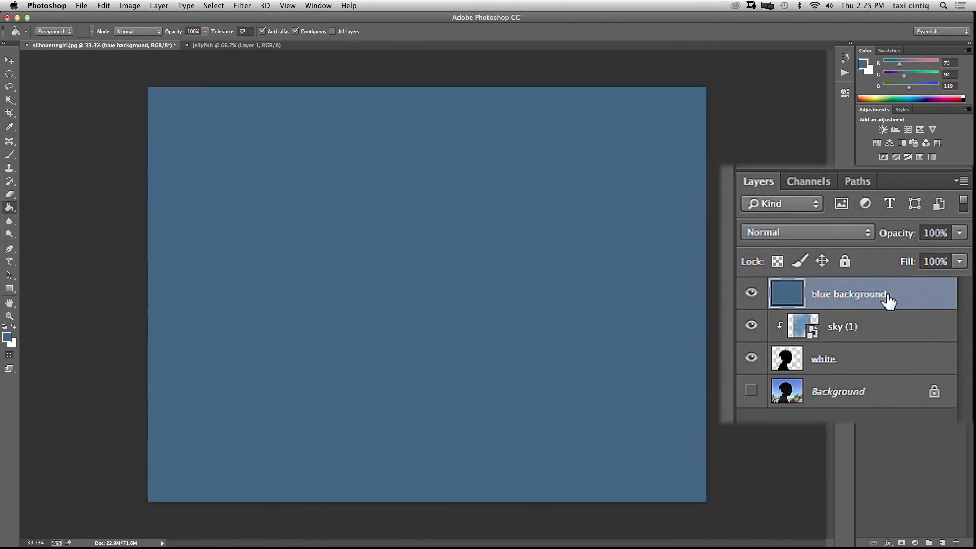
drag(933, 230, 932, 232)
drag(890, 303, 874, 366)
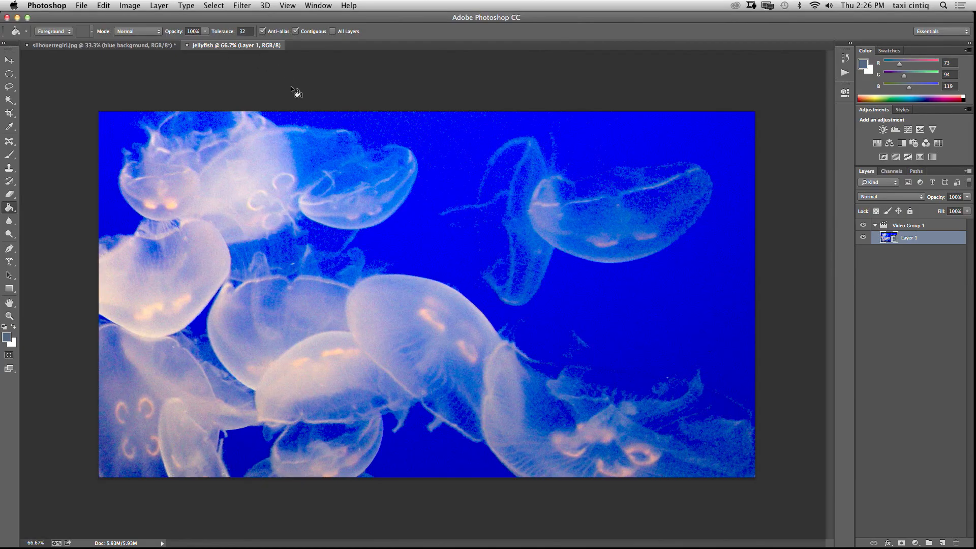
Open the Timeline for the jellyfish video and place it over the lower part of the canvas.
mouse_move(944, 246)
mouse_down()
mouse_move(939, 235)
mouse_move(937, 244)
mouse_up()
click(319, 6)
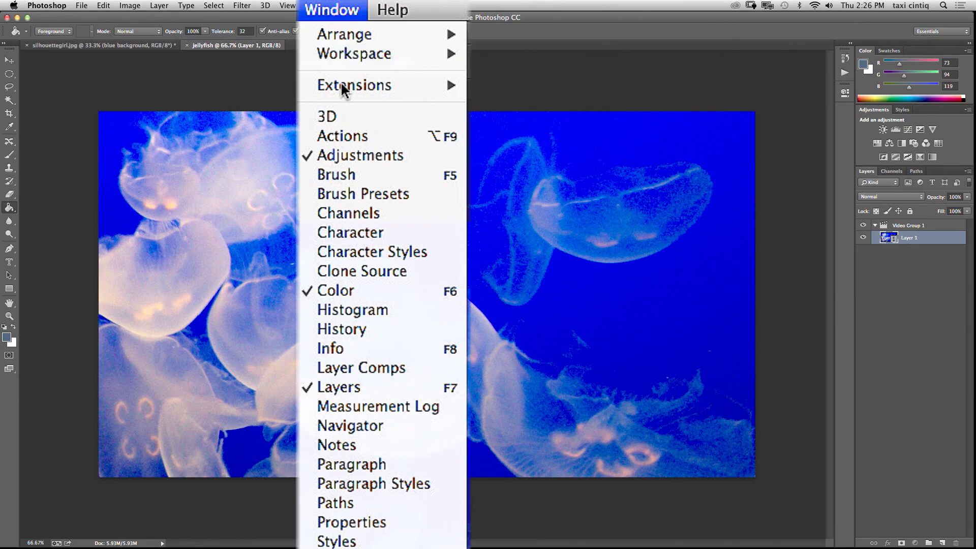
scroll(379, 423, down, 3)
scroll(379, 423, down, 2)
click(359, 443)
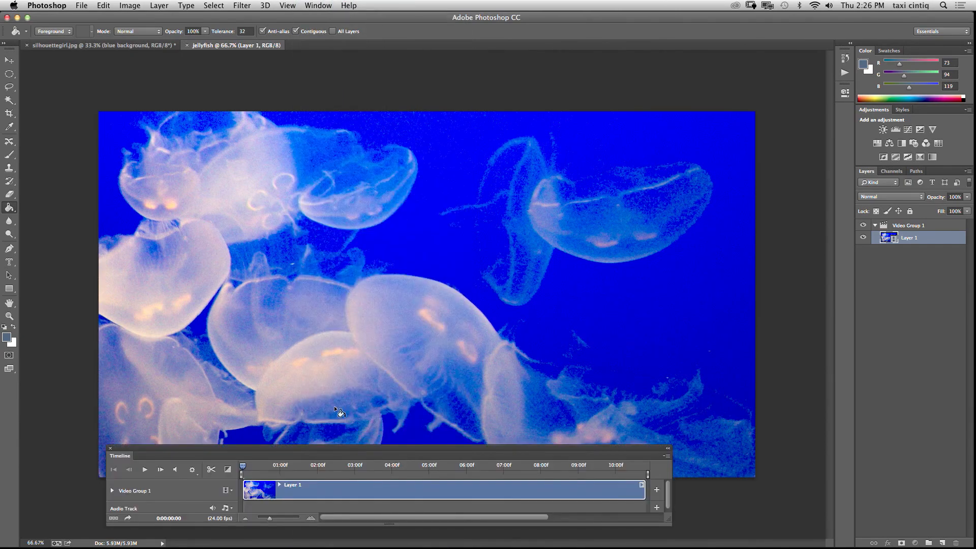
drag(213, 454, 197, 469)
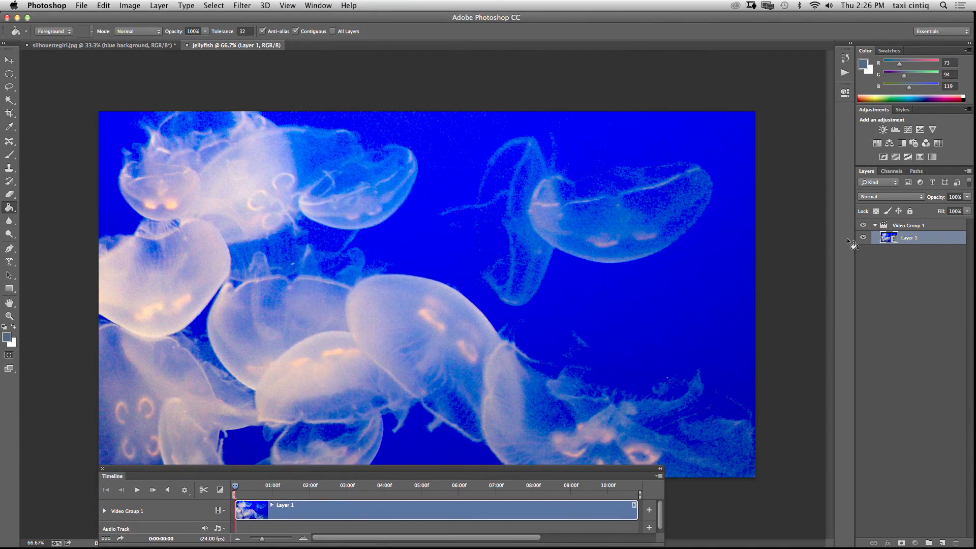
drag(429, 471, 427, 447)
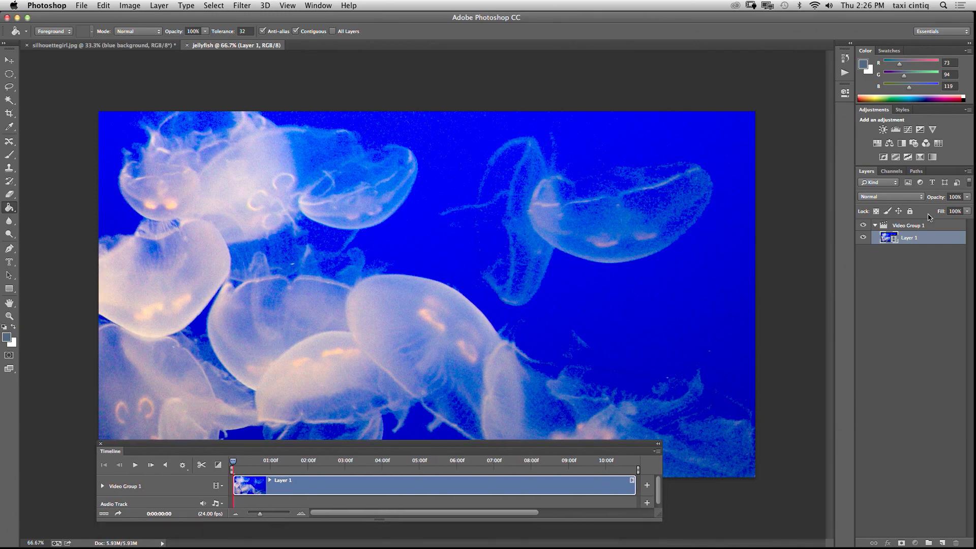
Duplicate the jellyfish video Layer 1, then widen and zoom out the Timeline to fit both clips.
drag(931, 241, 938, 456)
drag(901, 482, 910, 535)
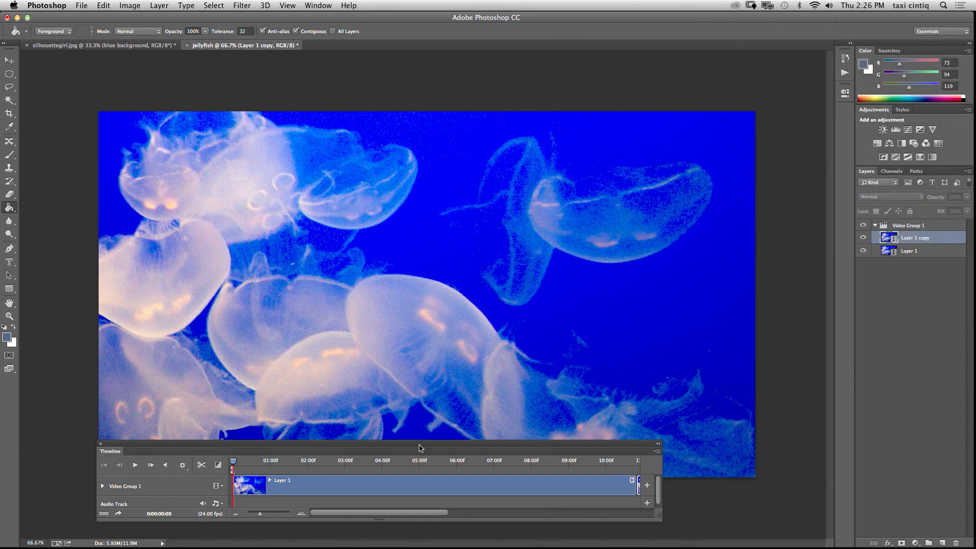
drag(419, 448, 386, 392)
drag(628, 461, 727, 472)
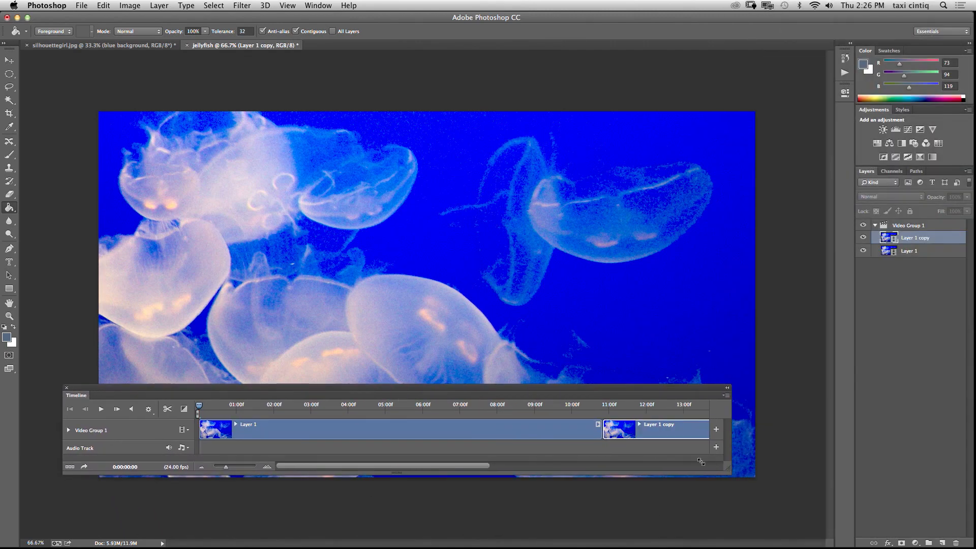
drag(228, 467, 222, 470)
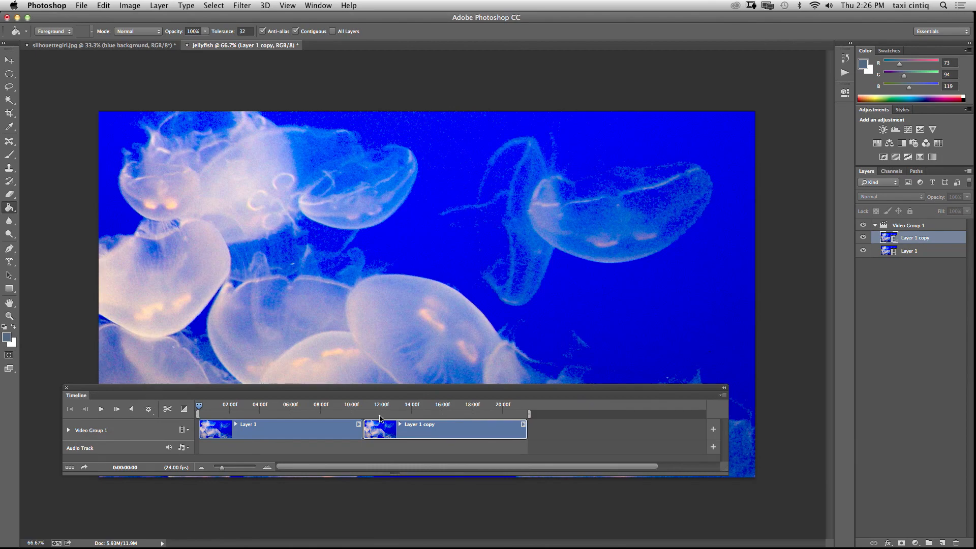
drag(530, 390, 550, 419)
Place Layer 1 above Video Group 1 on its own track and align its clip start with Layer 1 copy.
mouse_move(905, 237)
mouse_down()
mouse_move(905, 257)
mouse_move(911, 221)
mouse_up()
drag(849, 279, 851, 282)
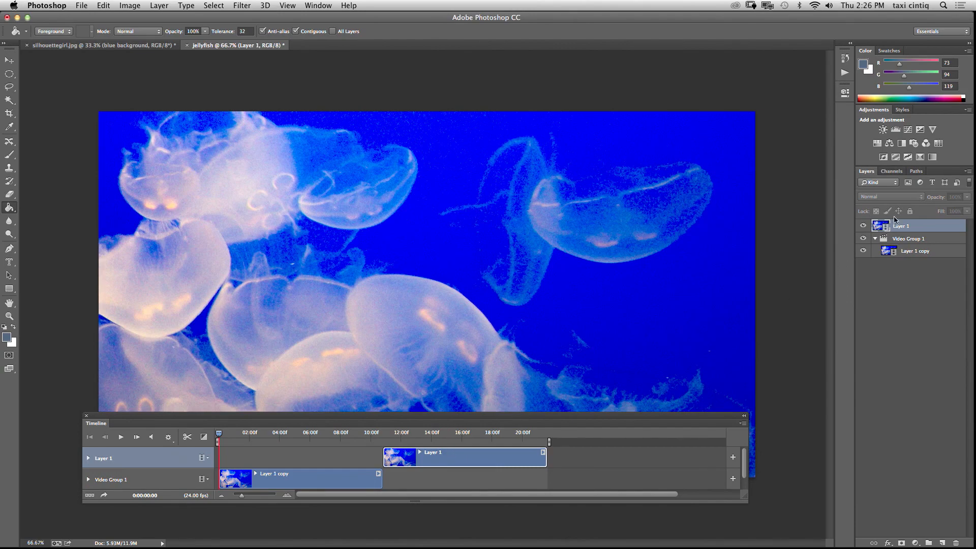
drag(693, 428, 448, 440)
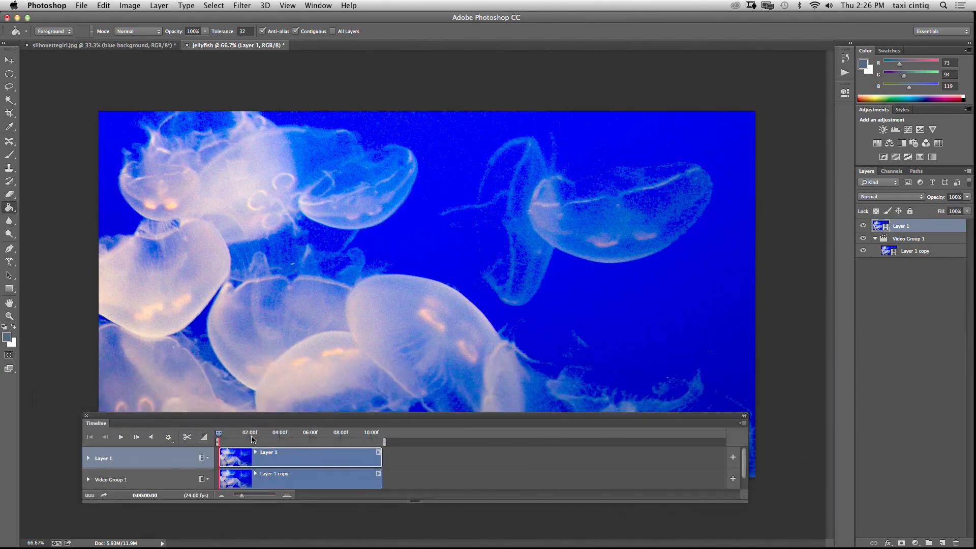
Play the jellyfish video up to 0:00:01:04 and hide Layer 1 copy.
key(space)
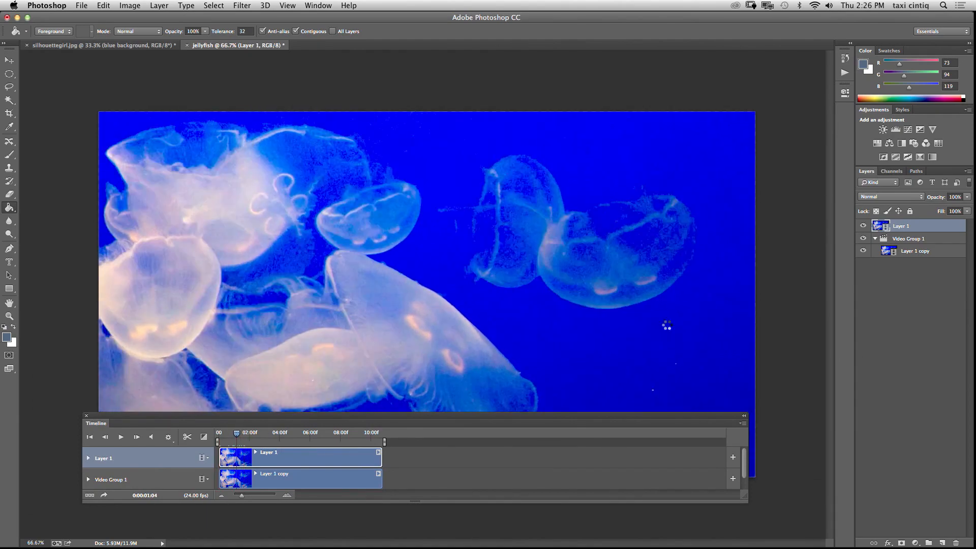
click(751, 341)
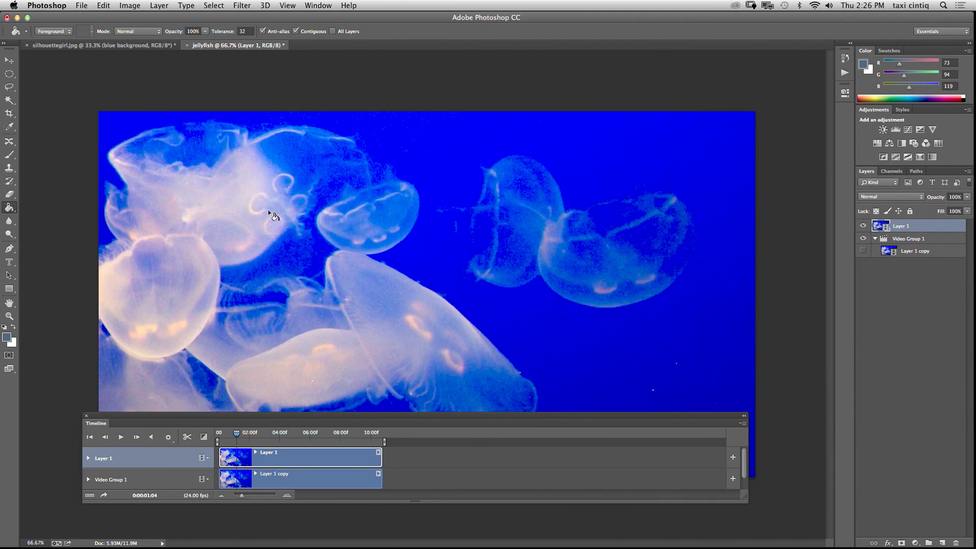
Draw a large circular marquee selection over the jellyfish in the left half of the canvas, keeping the Timeline clear of it.
drag(287, 414, 296, 460)
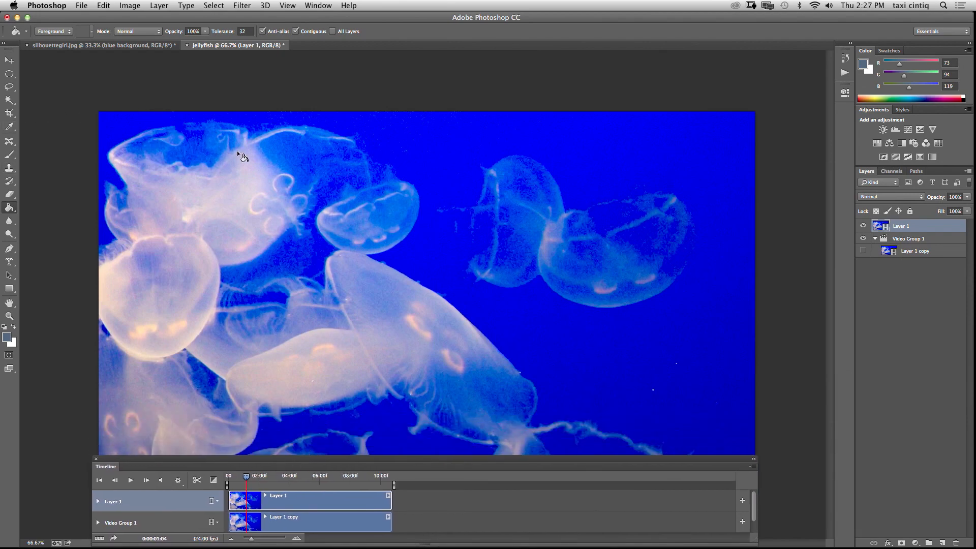
click(10, 75)
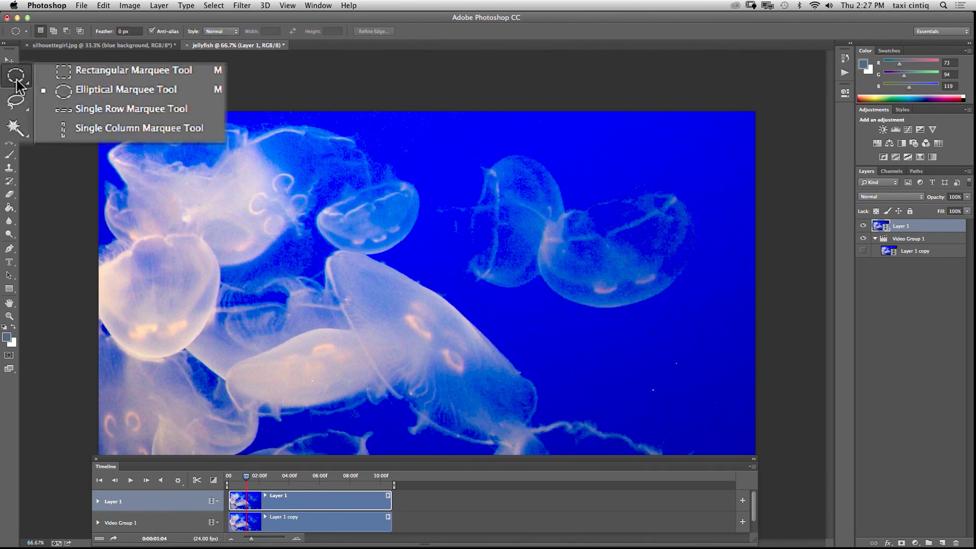
click(64, 92)
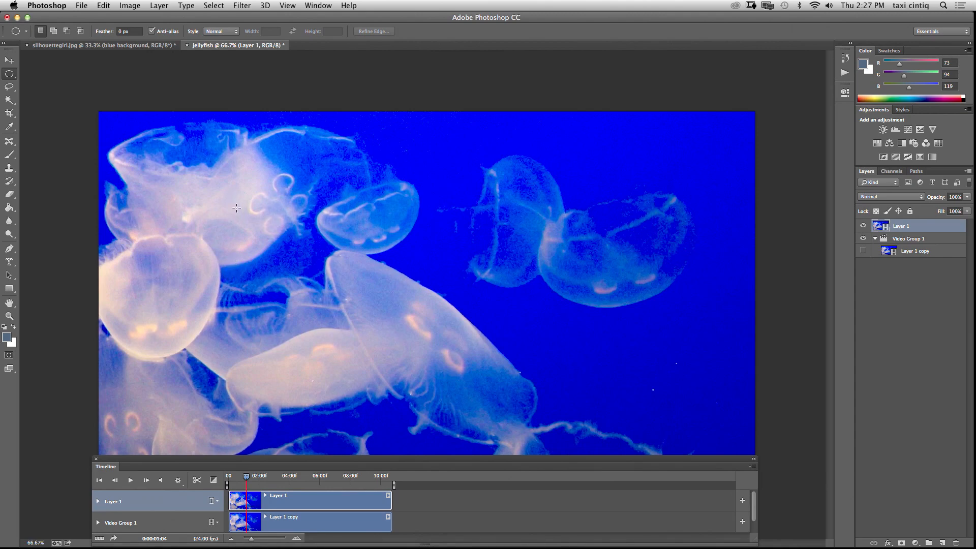
drag(201, 200, 579, 484)
drag(477, 462, 434, 503)
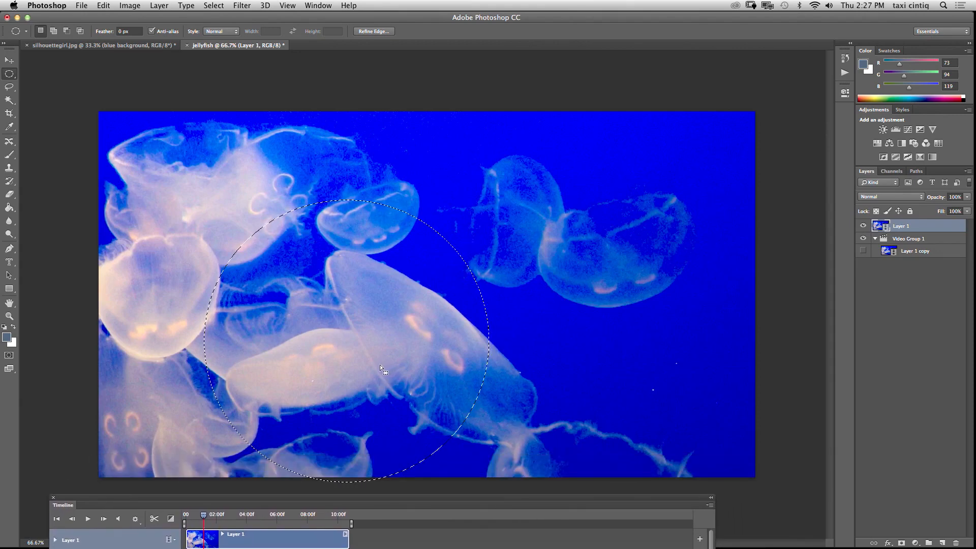
Nudge the circular selection up to about the canvas's vertical centre and mask Layer 1 with it.
key(Up)
key(Up)
key(Up)
key(Up)
key(Up)
key(Up)
key(Up)
key(Up)
key(Up)
key(Up)
key(Up)
key(Up)
key(Up)
key(Up)
key(Up)
key(Up)
key(Up)
key(Up)
key(Up)
key(Up)
key(Up)
key(Up)
key(Up)
key(Up)
key(Up)
key(Up)
key(Up)
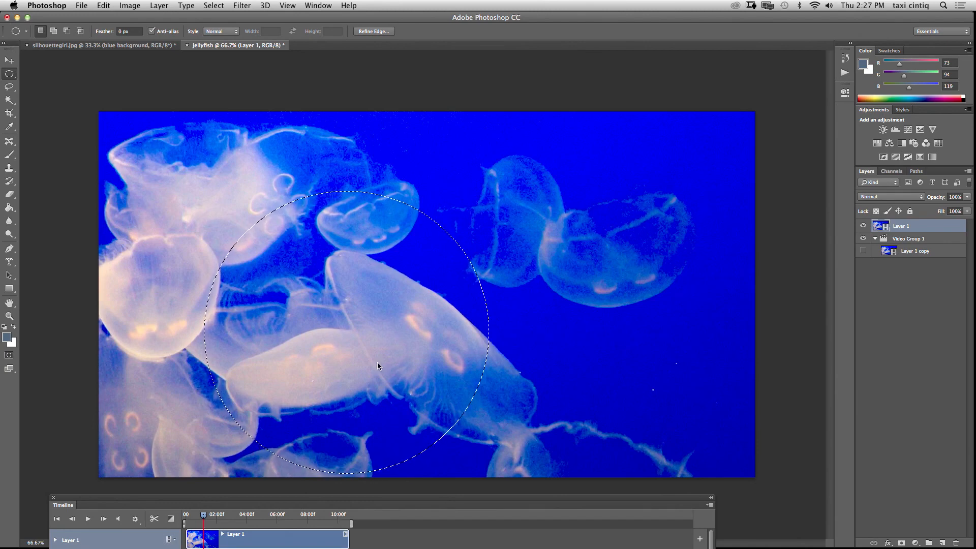
key(Up)
key(Up)
key(Up)
key(Up)
key(Up)
key(Up)
key(Up)
key(Up)
key(Up)
key(Up)
key(Up)
key(Up)
key(Up)
key(Up)
key(Up)
key(Up)
key(Up)
key(Up)
key(Up)
key(Up)
key(Up)
key(Up)
key(Up)
key(Up)
key(Up)
key(Up)
key(Up)
key(Up)
key(Up)
key(Up)
key(Up)
key(Up)
key(Up)
key(Up)
key(Up)
key(Up)
key(Up)
key(Up)
key(Up)
key(Up)
key(Up)
key(Up)
key(Up)
key(Up)
key(Up)
key(Up)
key(Up)
key(Up)
key(Up)
key(Up)
key(Up)
click(901, 544)
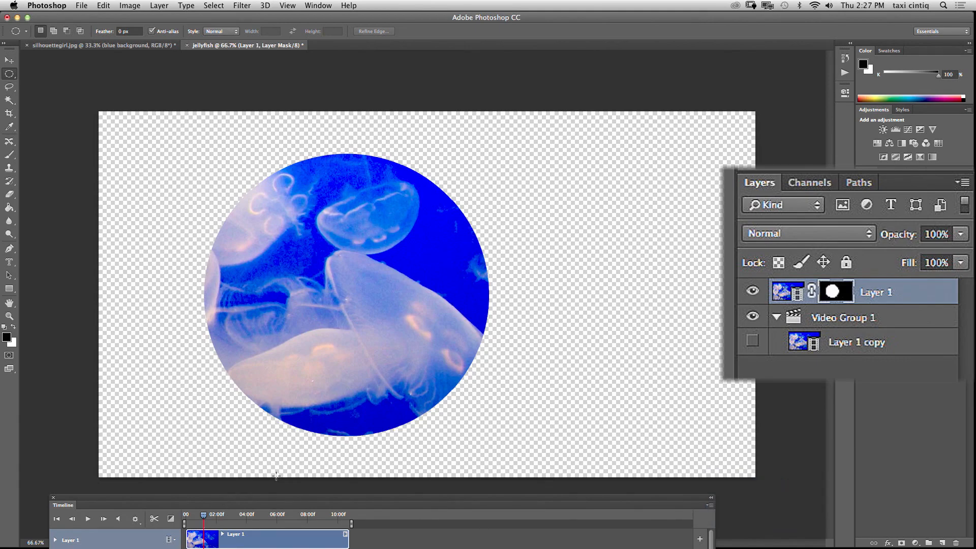
Show and select Layer 1 copy, and set up the Type Mask tool with Poplar Std at 200 pt.
click(753, 340)
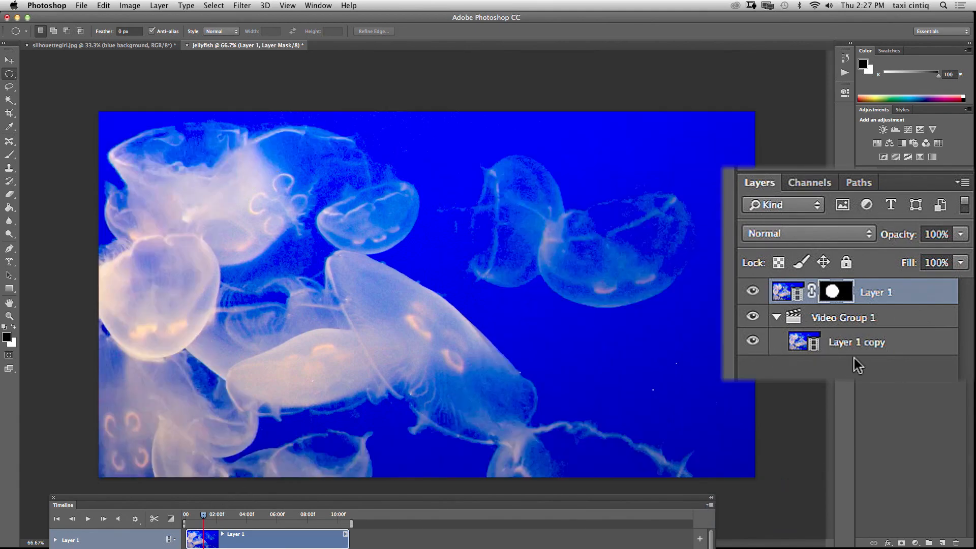
click(863, 348)
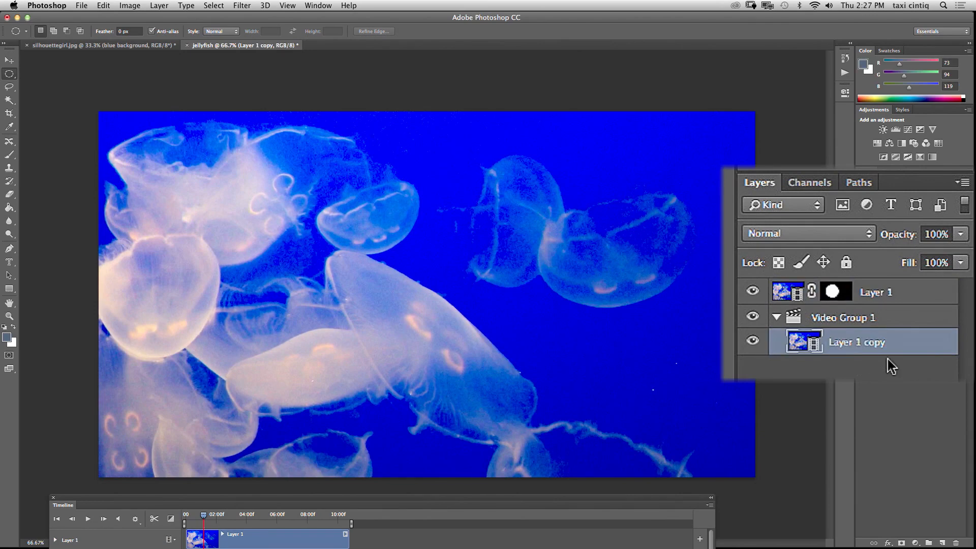
click(9, 260)
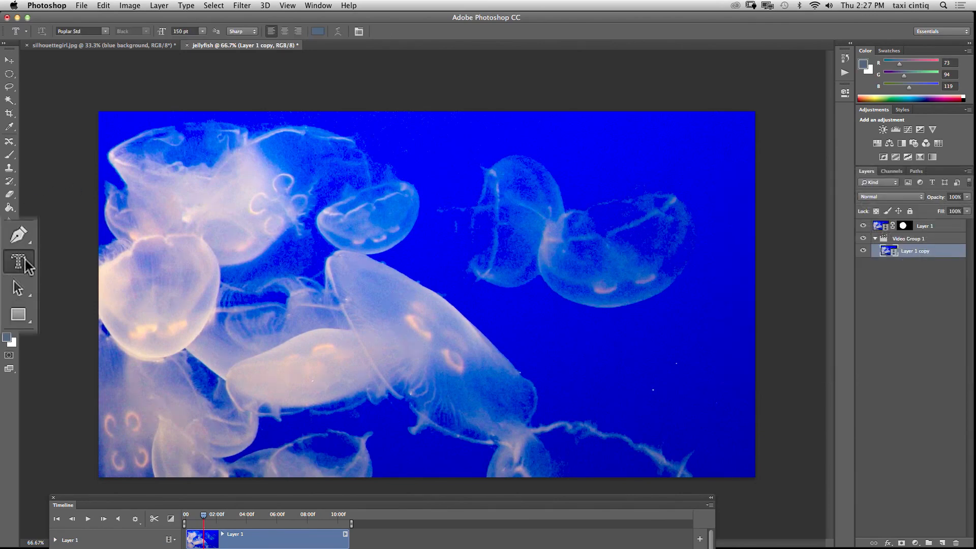
click(104, 31)
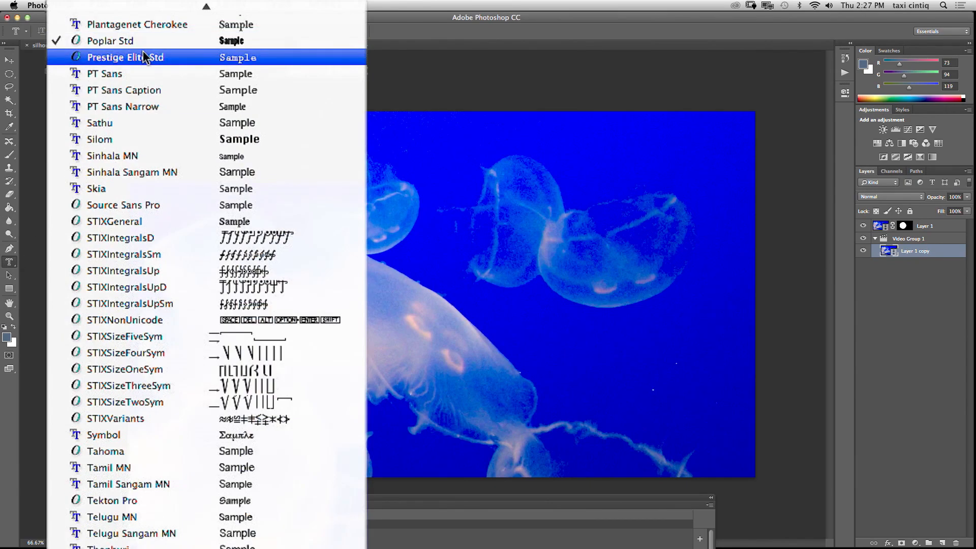
click(115, 37)
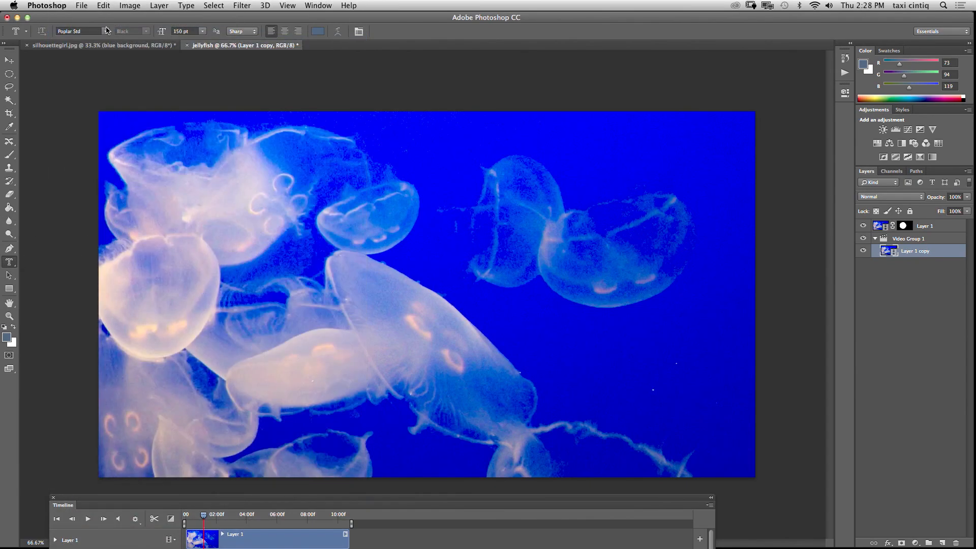
click(203, 34)
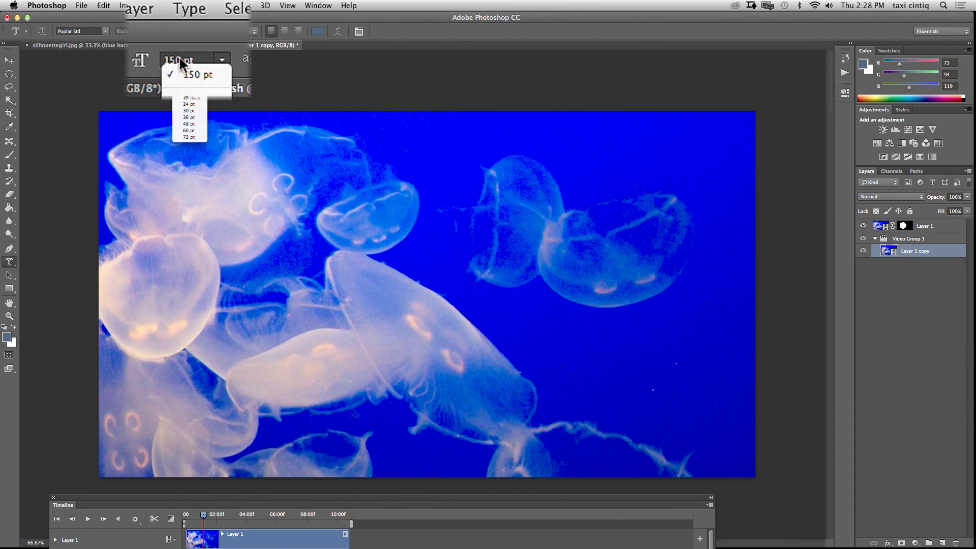
click(183, 31)
click(178, 57)
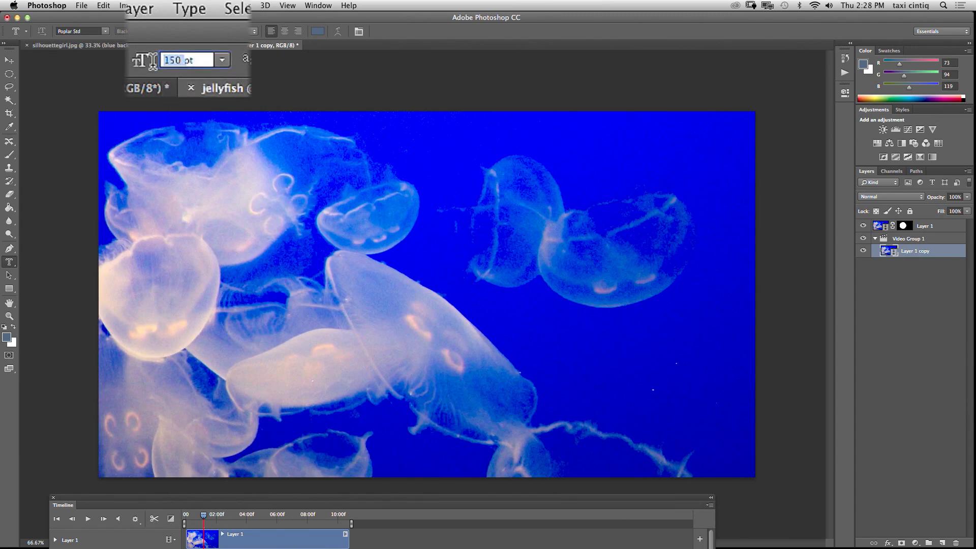
text(20)
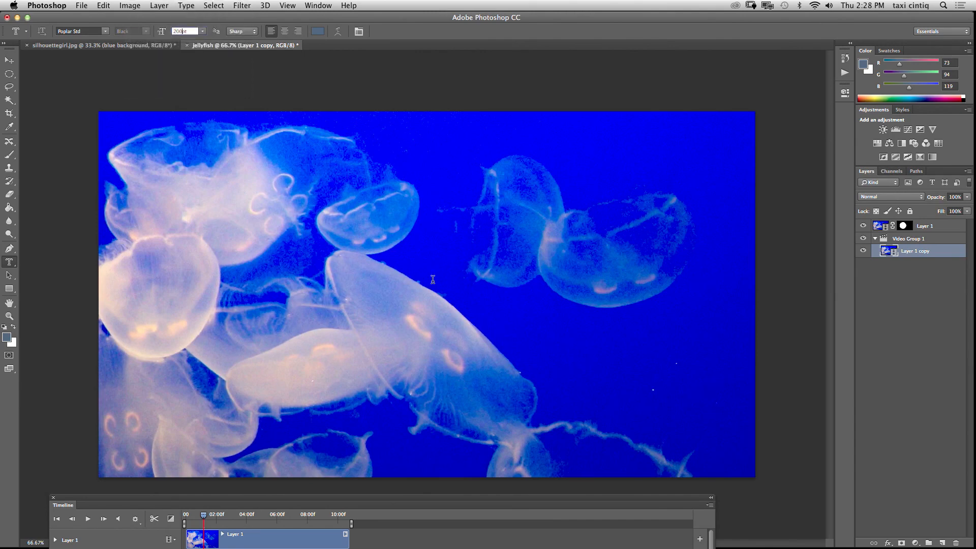
Create a text-shaped selection reading "aquarium" from the middle of the canvas toward its right side.
click(416, 280)
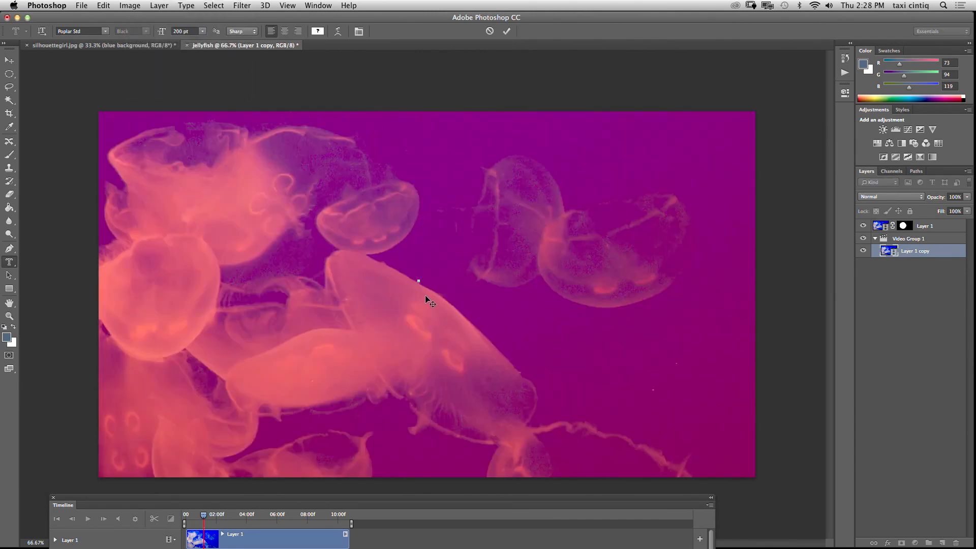
text(aq)
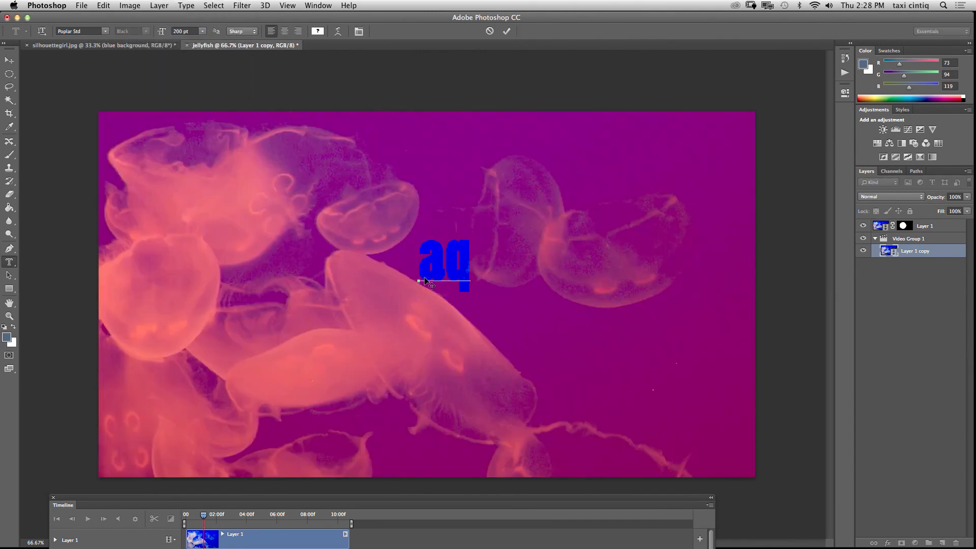
text(uar)
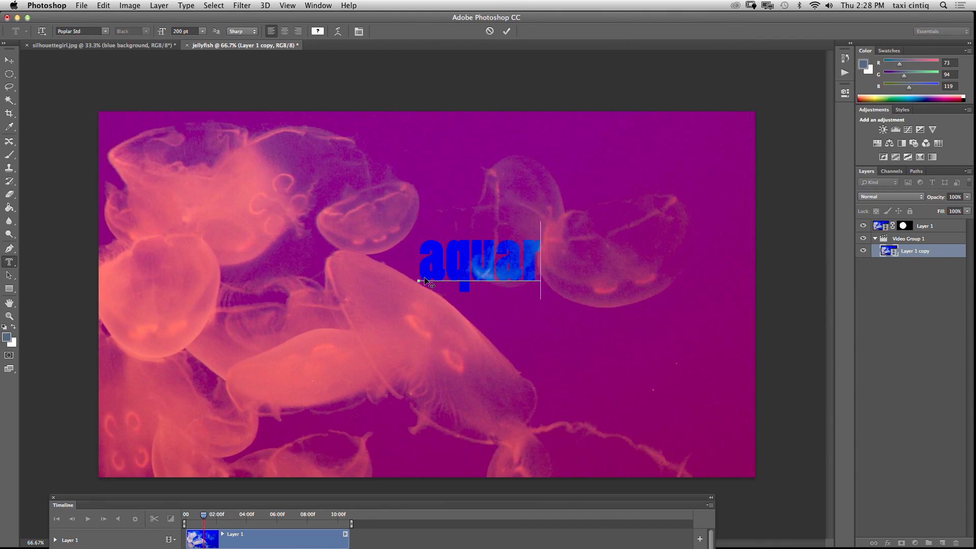
text(ium)
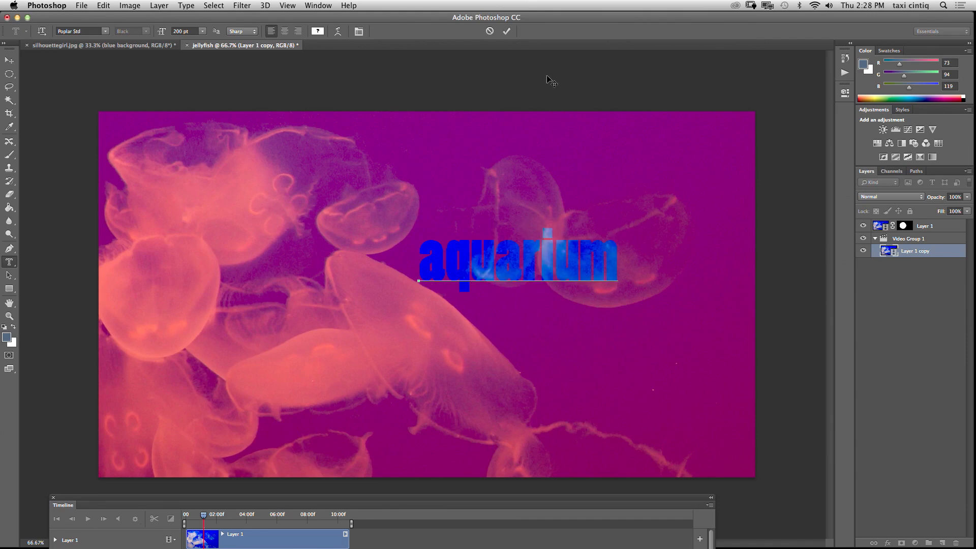
click(506, 31)
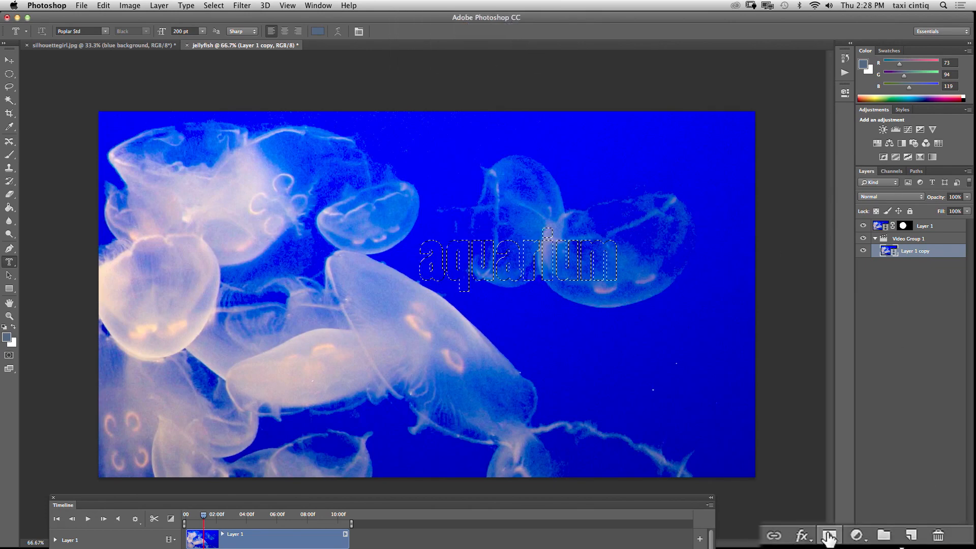
Mask Layer 1 copy with the text selection and move the "aquarium" lettering beside the right edge of the circle.
click(901, 542)
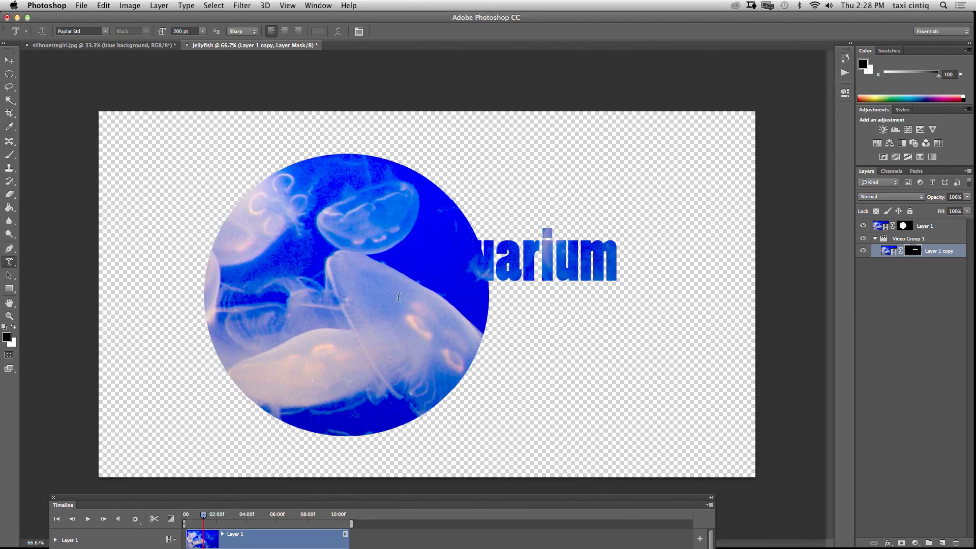
click(9, 61)
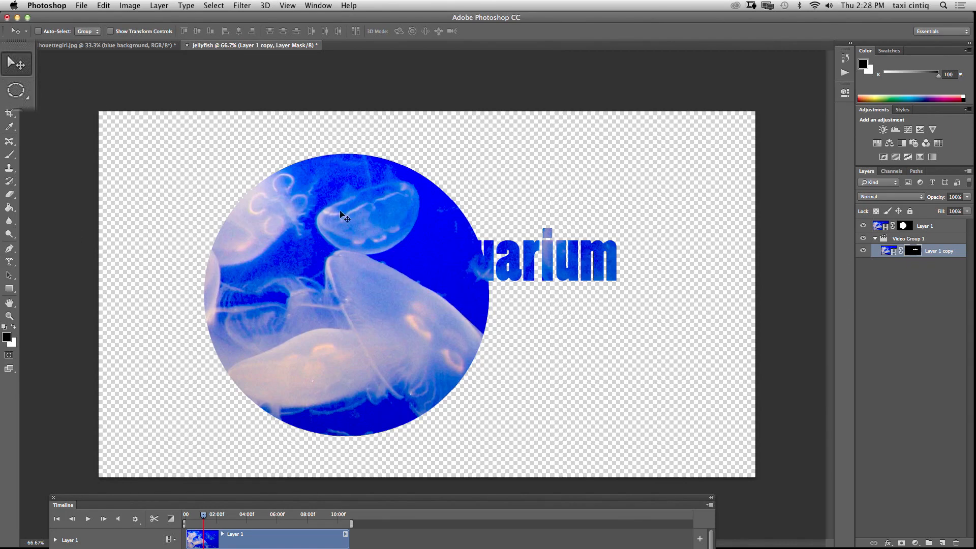
drag(476, 254, 564, 316)
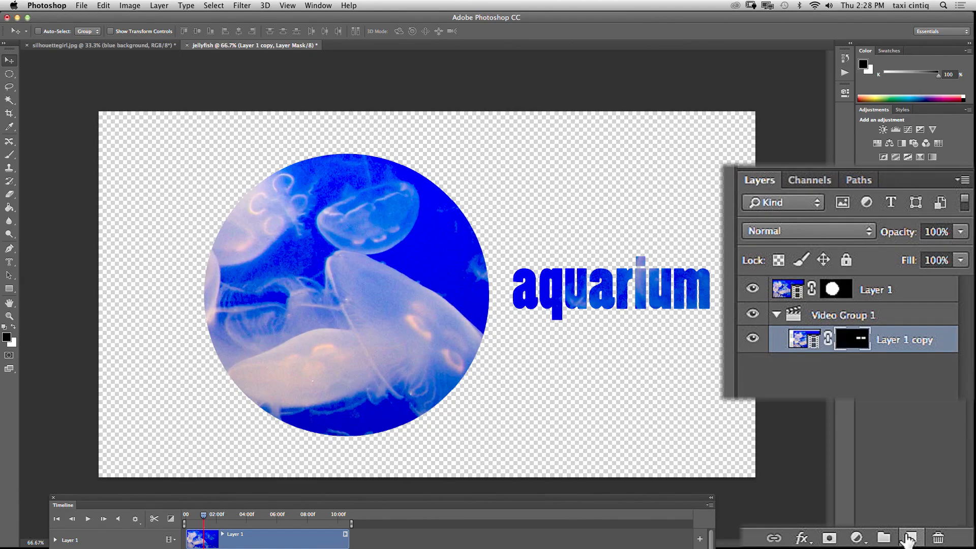
Add a new blank layer and place it out of Video Group 1, above Layer 1.
click(908, 538)
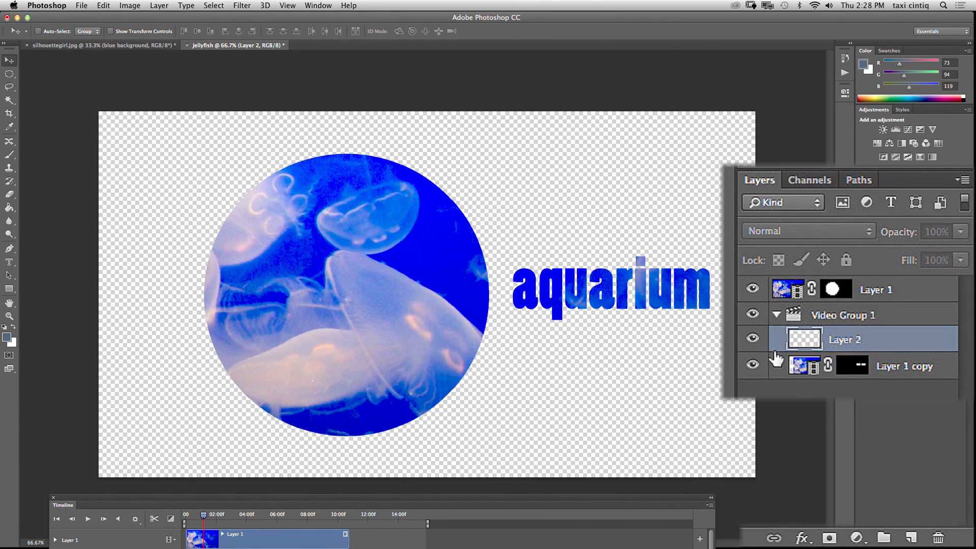
drag(776, 358, 812, 380)
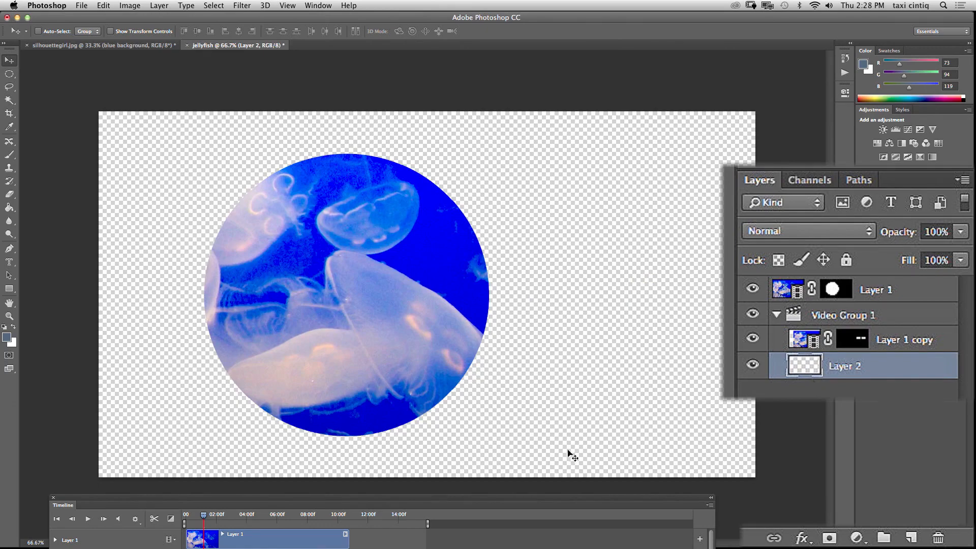
drag(410, 505, 381, 416)
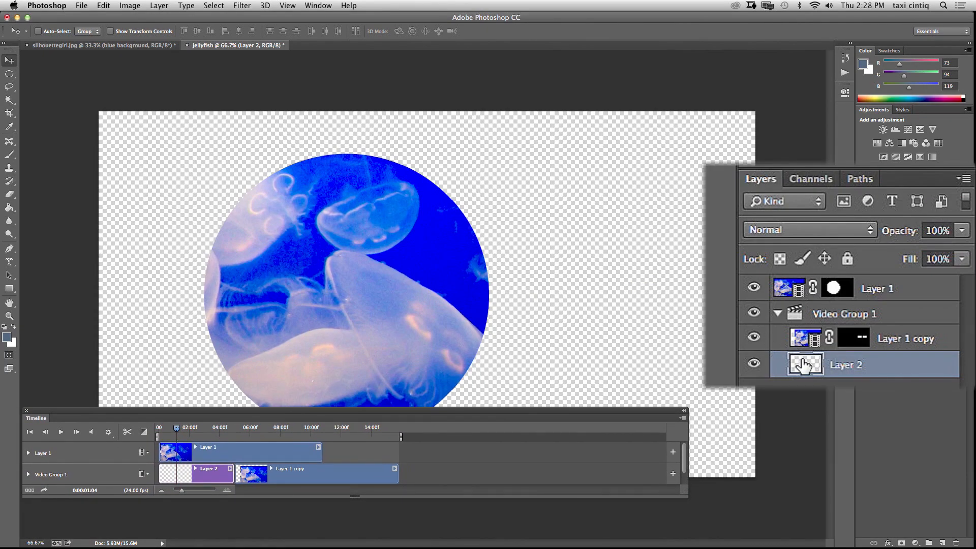
drag(803, 365, 802, 279)
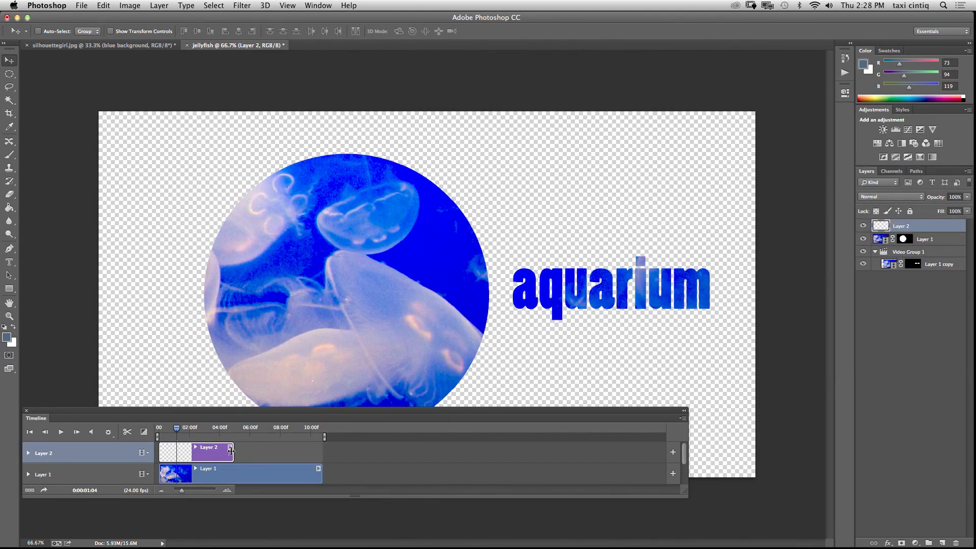
Extend the blank Layer 2 clip to the end of the Layer 1 clip and move its track below Video Group 1.
drag(231, 451, 323, 450)
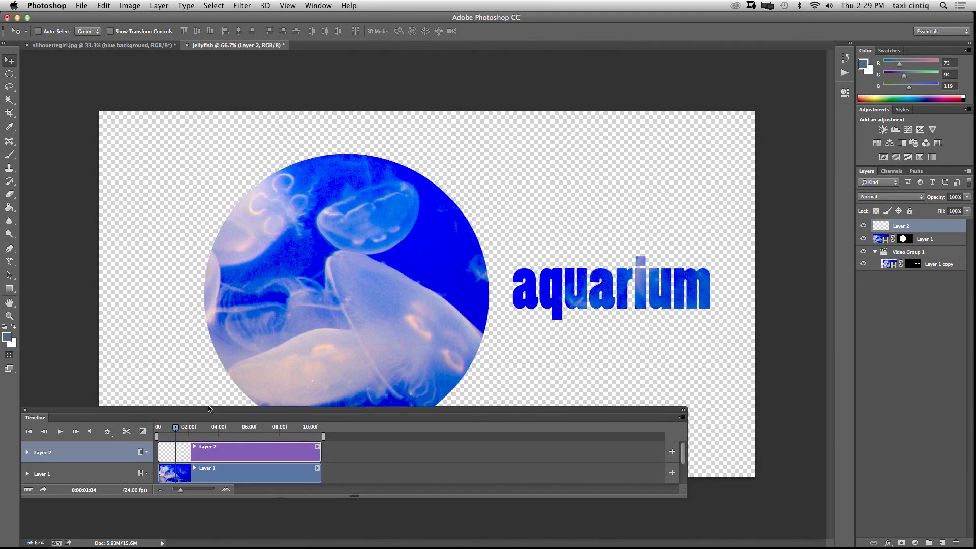
drag(222, 406, 217, 355)
drag(679, 440, 681, 512)
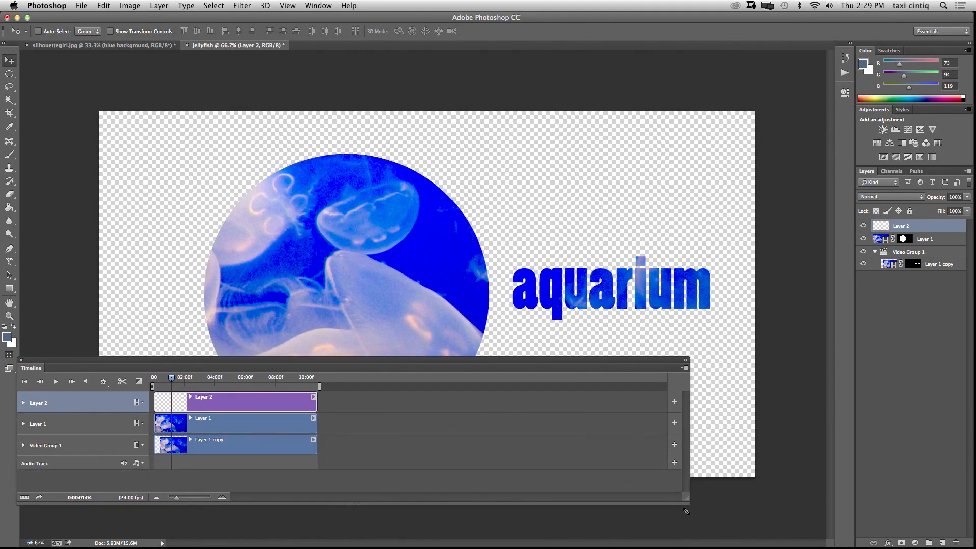
drag(478, 365, 485, 475)
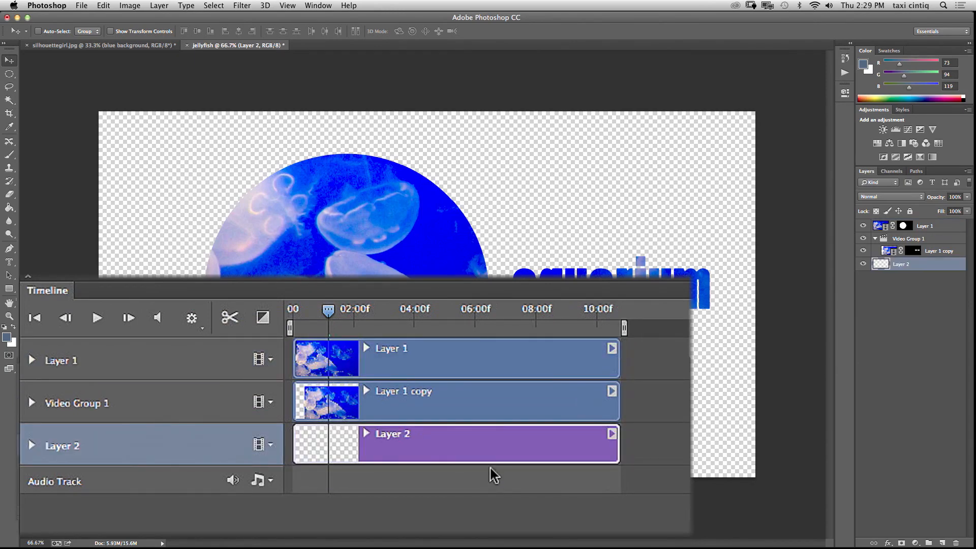